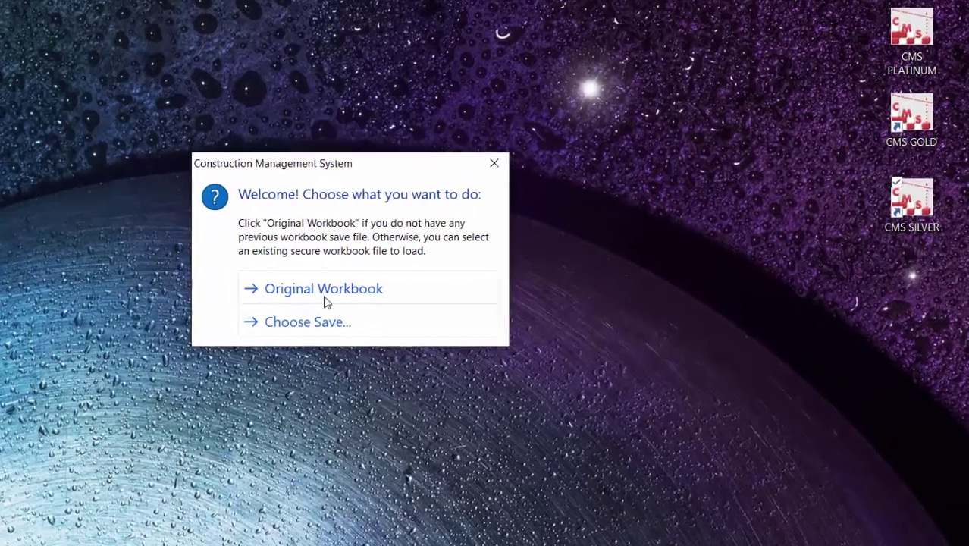
- Load the original CMS Platinum workbook and go to Step 1 Quantity Surveying's Div. 03 Concrete Works
click(376, 288)
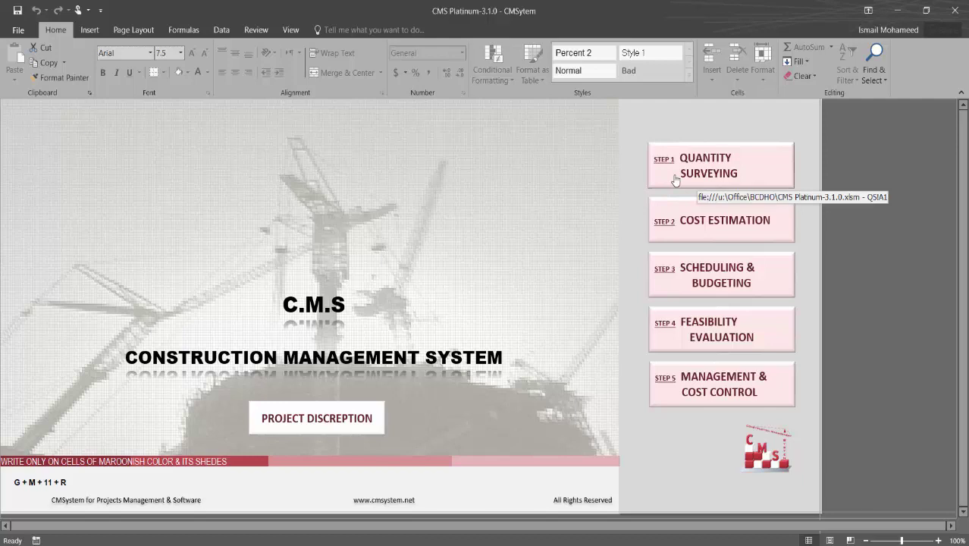
click(674, 180)
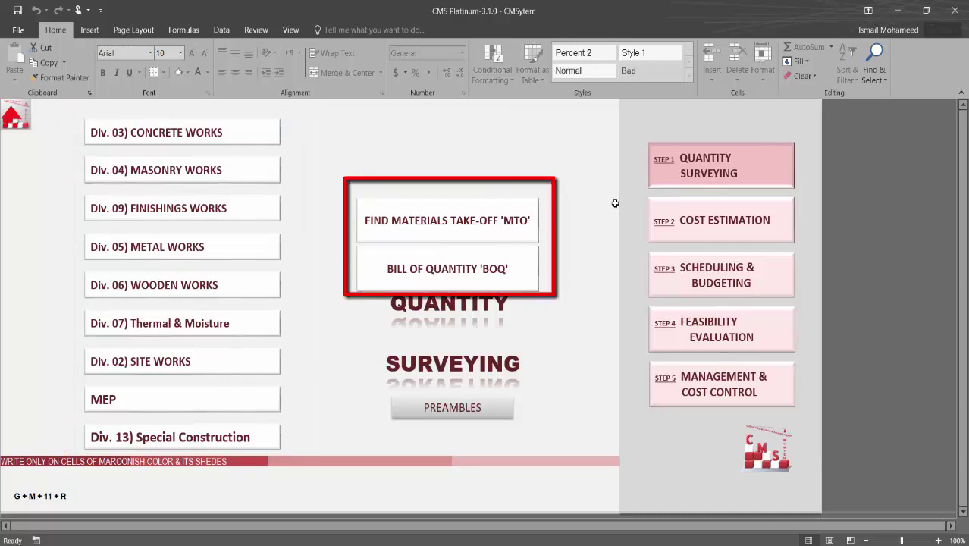
click(204, 129)
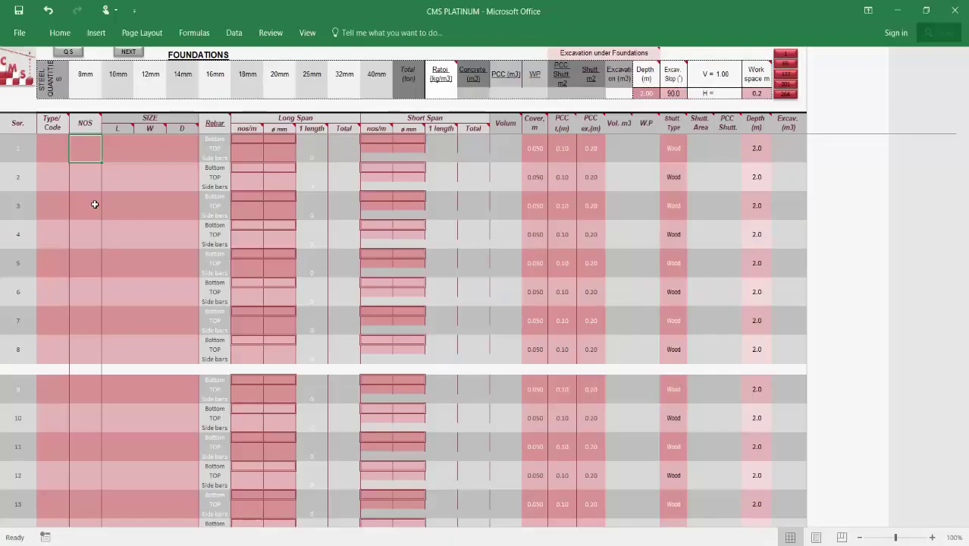
- Enter 10 footings of 8×7×1 m with 5 bottom long-span bars of 14 mm
text(10)
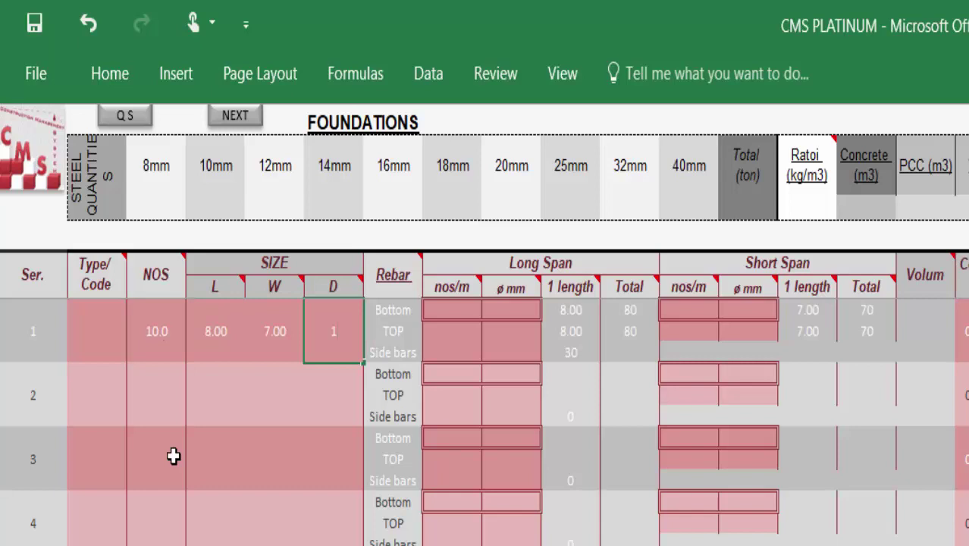
key(Return)
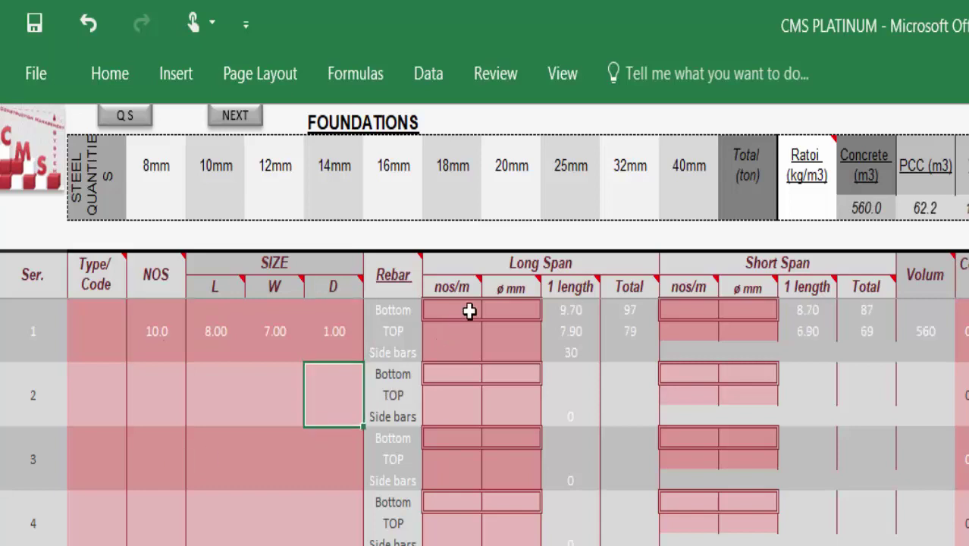
click(469, 310)
text(5)
key(Tab)
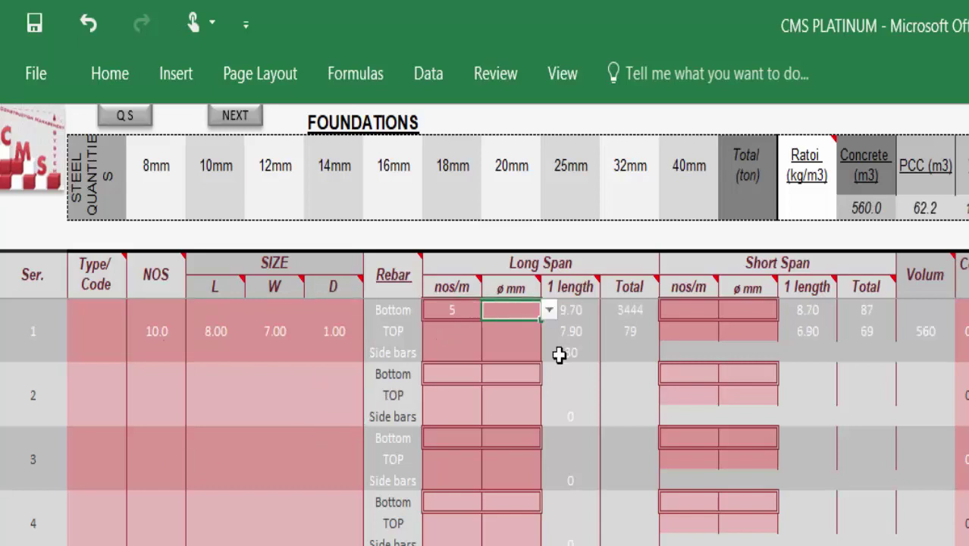
text(14)
key(Return)
- Add 6 top bars of 18 mm and 8 short-span bars of 18 mm
text(6)
key(Tab)
text(18)
key(Tab)
key(Tab)
key(Up)
key(Left)
text(8)
key(Tab)
text(18)
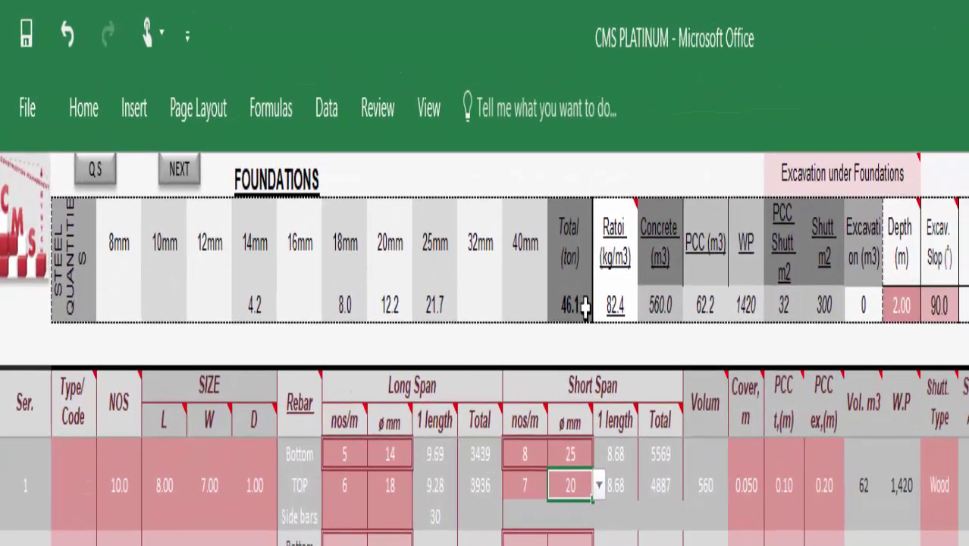
- Review the footing results: 560.0 m3 concrete, 82.4 kg/m3 steel, PCC 62.2, WP 1420, shuttering 300 m2
click(721, 276)
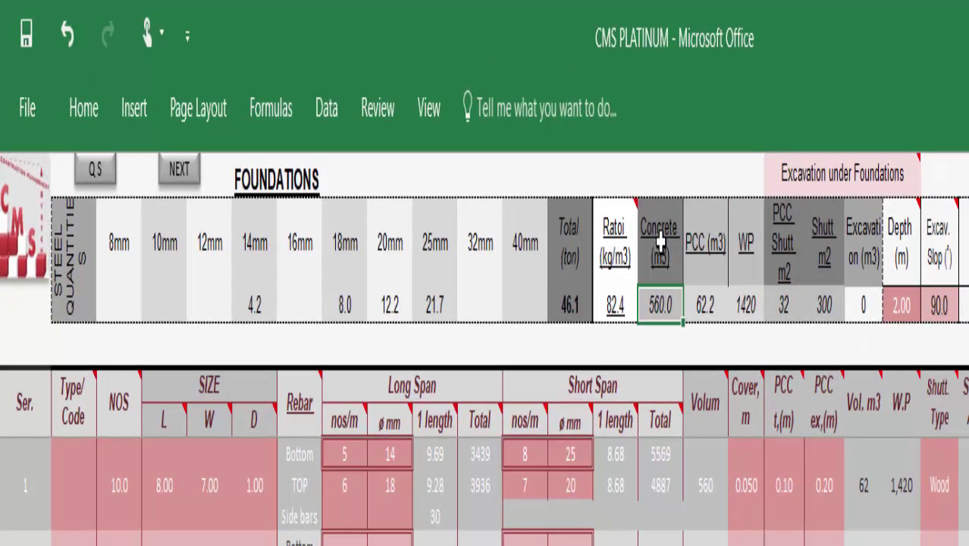
click(706, 244)
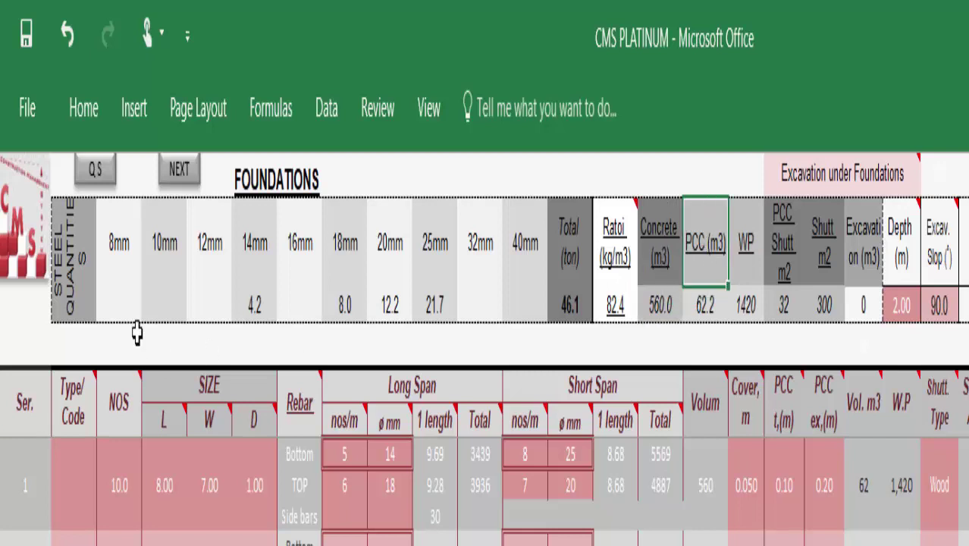
drag(112, 210, 531, 299)
click(256, 306)
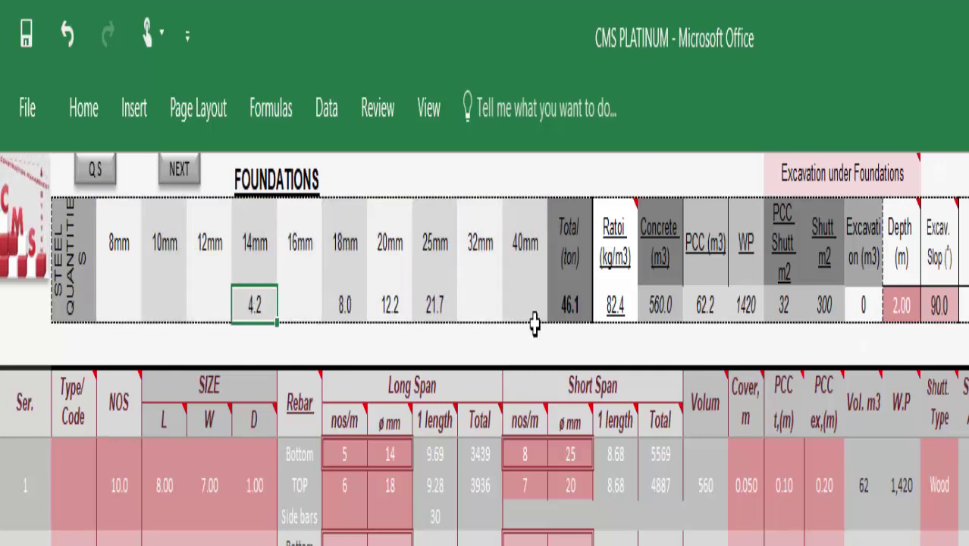
click(609, 304)
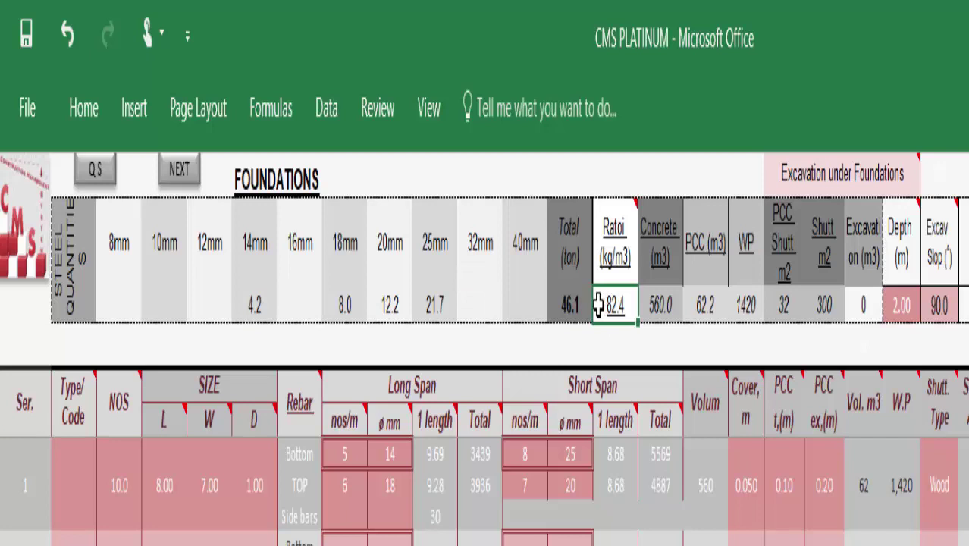
click(705, 304)
click(746, 304)
click(823, 303)
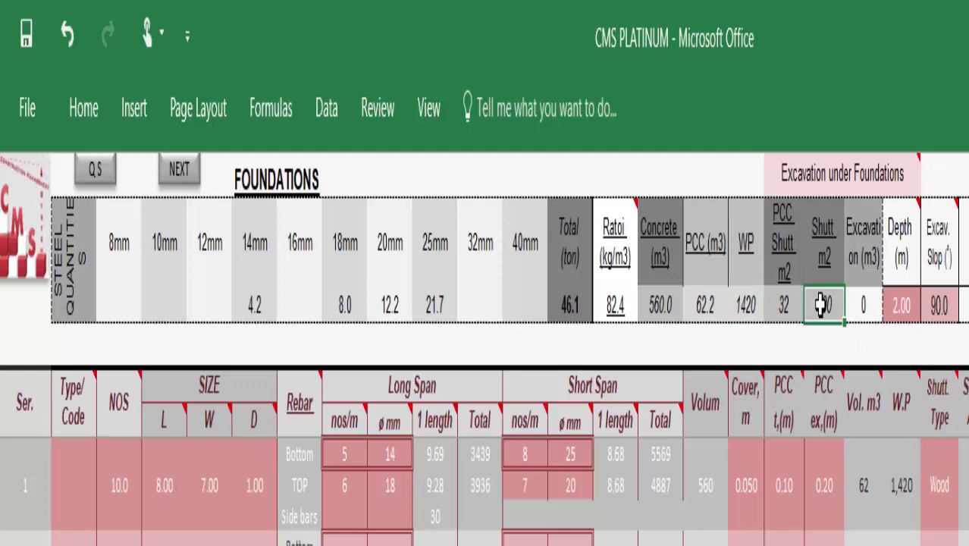
click(935, 501)
click(966, 457)
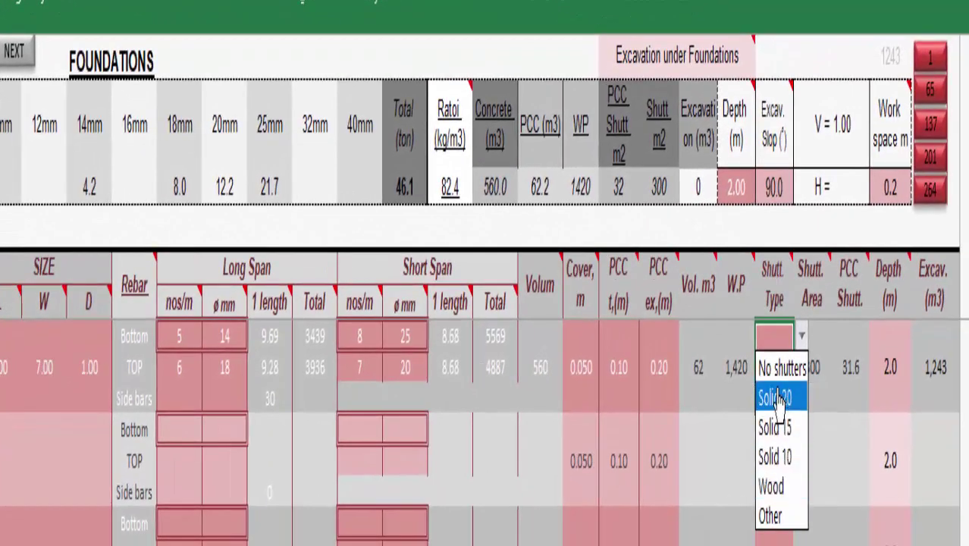
- Change the foundation shuttering type to Solid 20 and check the 1036 excavation volume
click(771, 486)
click(802, 334)
click(808, 371)
click(697, 185)
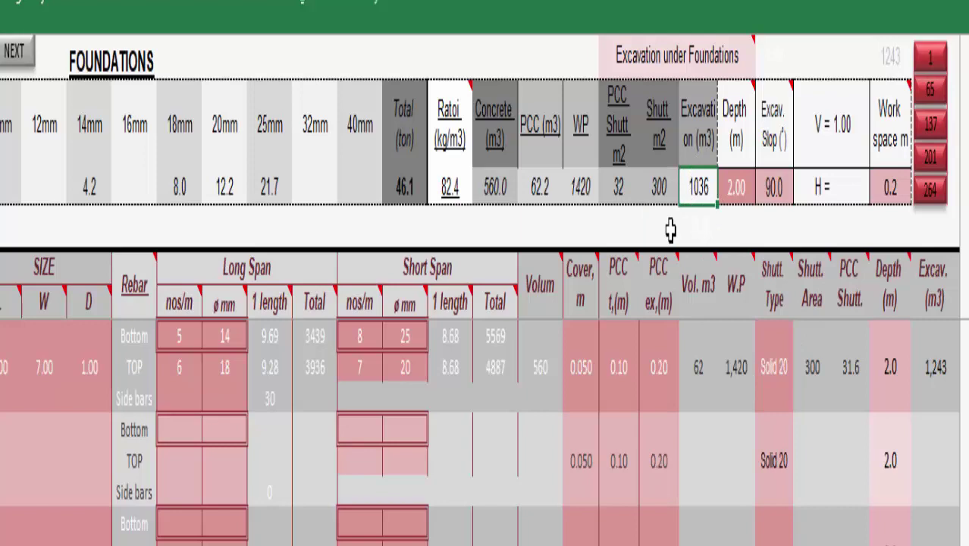
- Start a second footing row with length 5 and width 7.00
click(12, 460)
text(5)
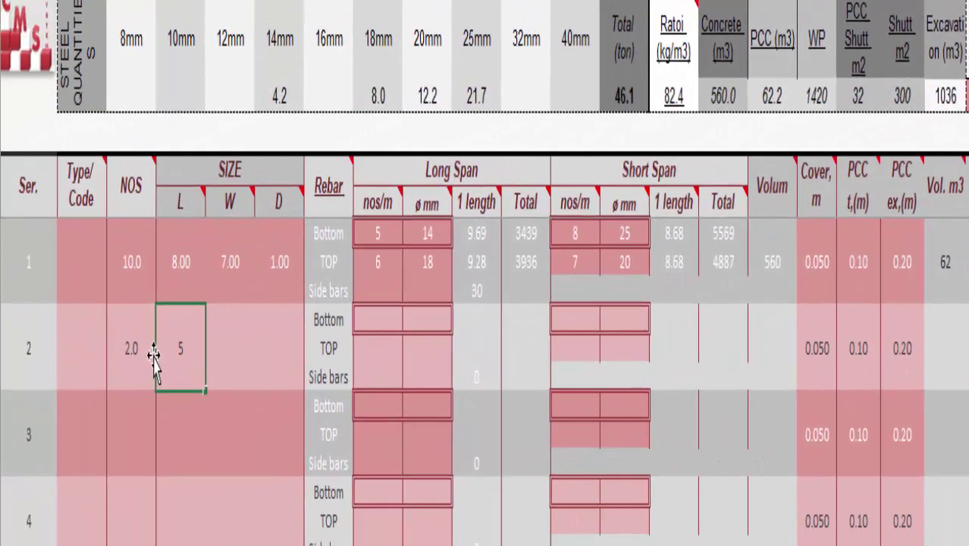
key(Tab)
text(7.00)
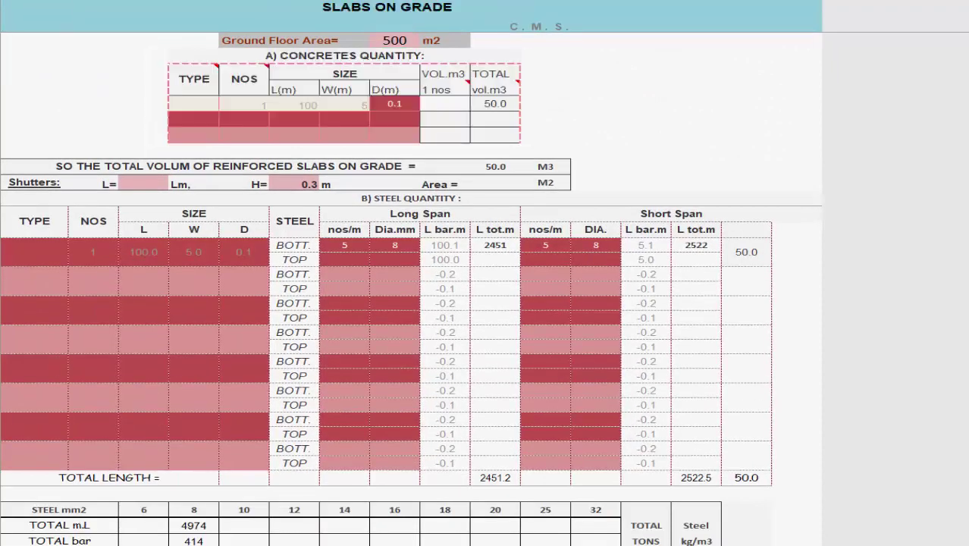
- Open the RIBS TILL MIZZANEN sheet and enter rib R1's 5.0 × 10.0 m panel
click(256, 18)
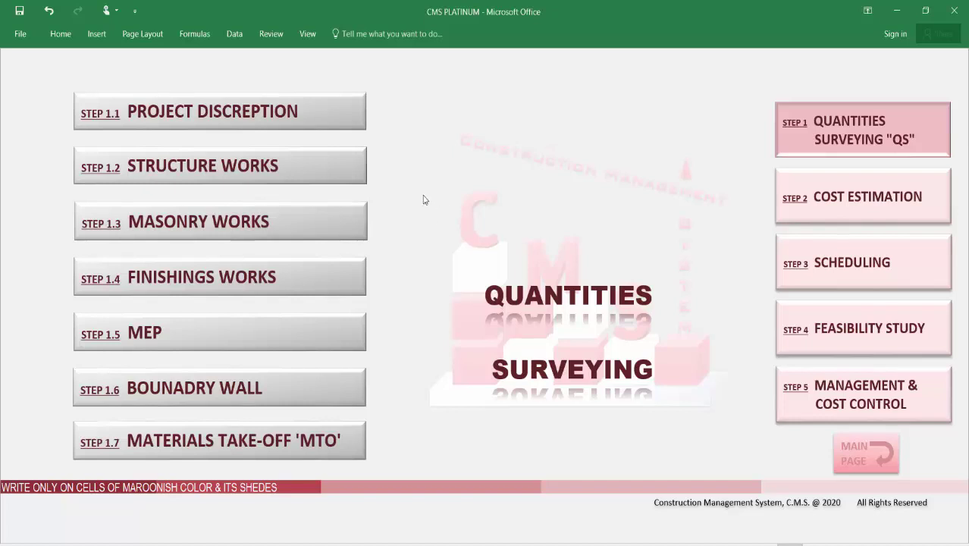
click(144, 162)
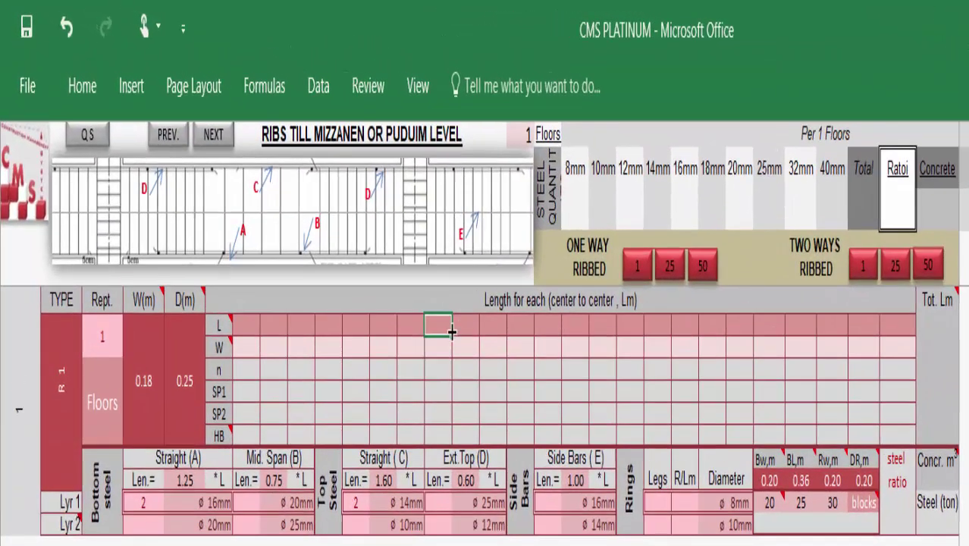
key(Up)
key(Up)
key(Up)
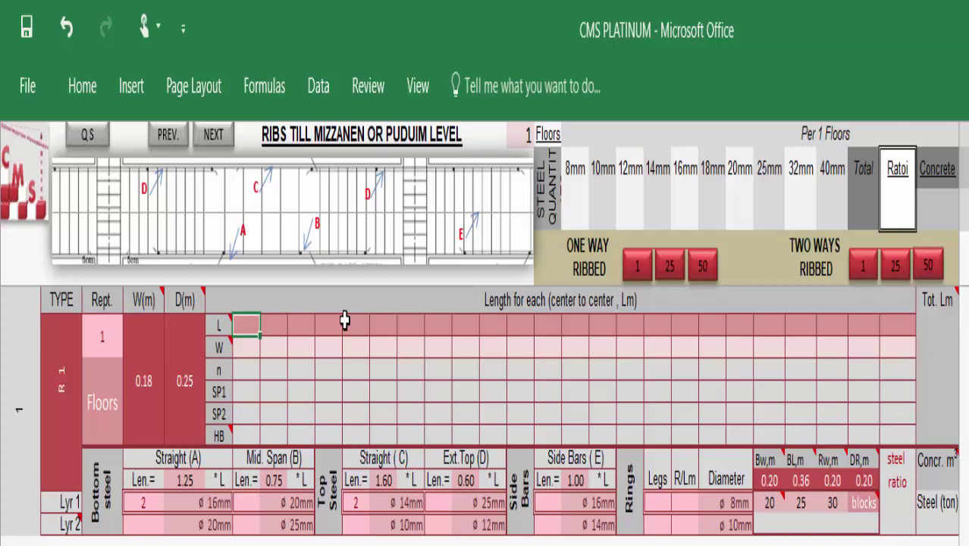
text(5.0 10.0)
click(158, 497)
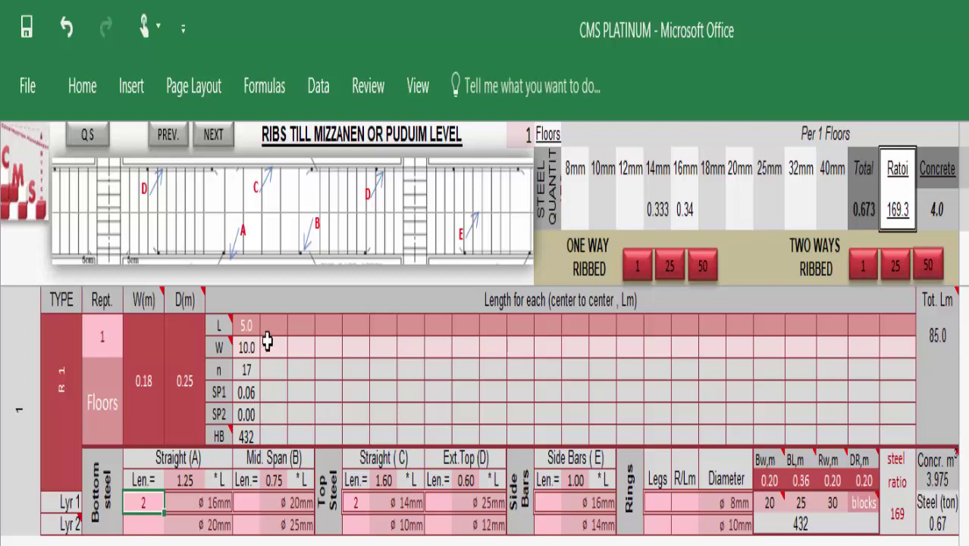
- Check the rib results: 17 ribs, 8/14/16 mm steel 0.175/0.333/0.34, 0.848 t total, 432 HB
click(249, 371)
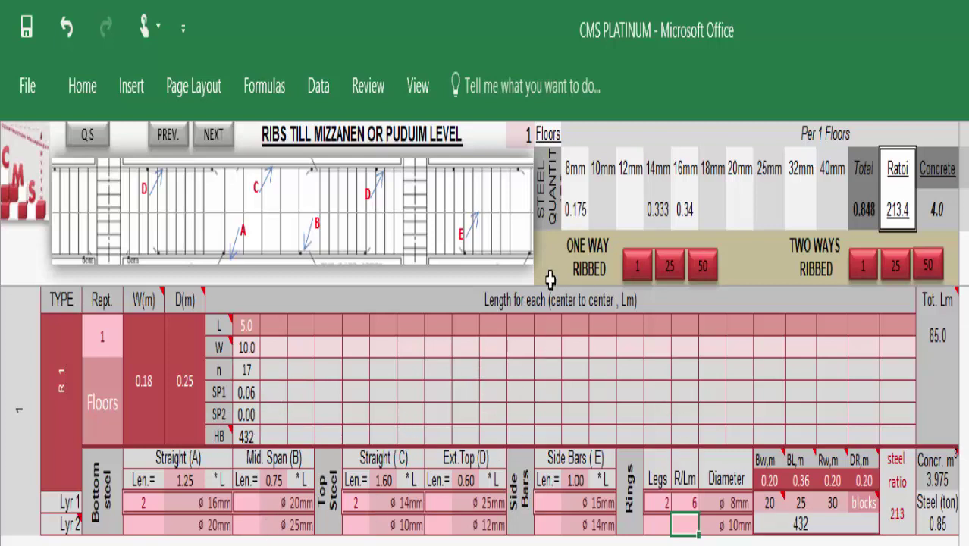
click(574, 212)
click(657, 212)
click(686, 210)
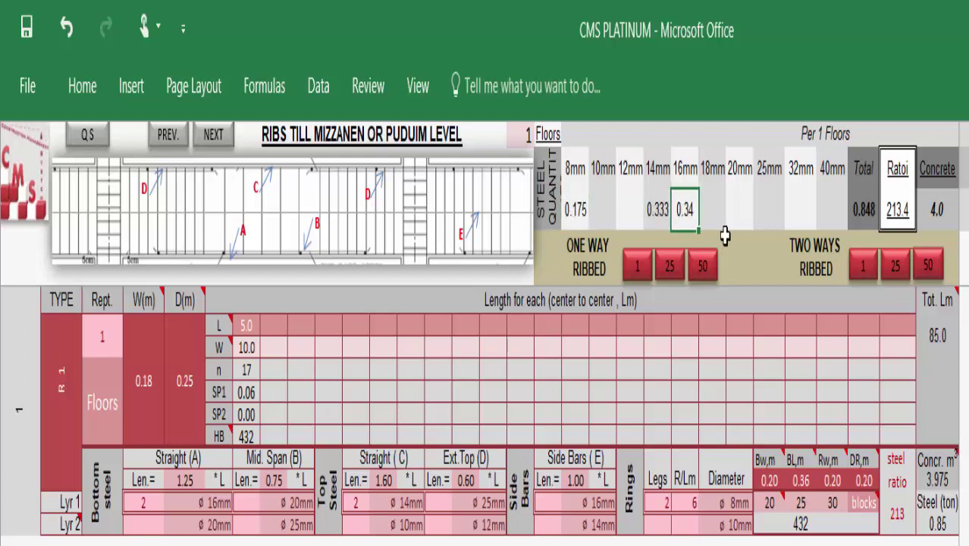
click(865, 216)
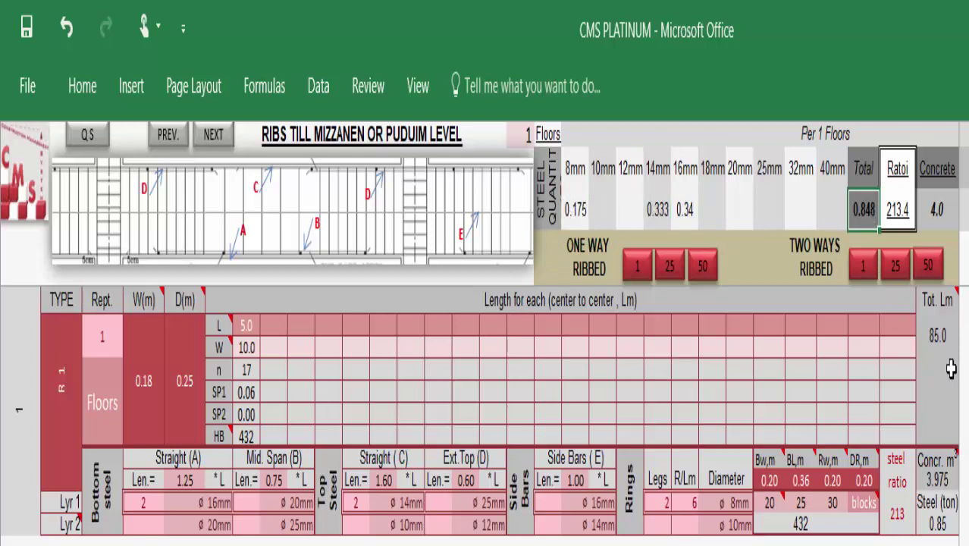
click(800, 523)
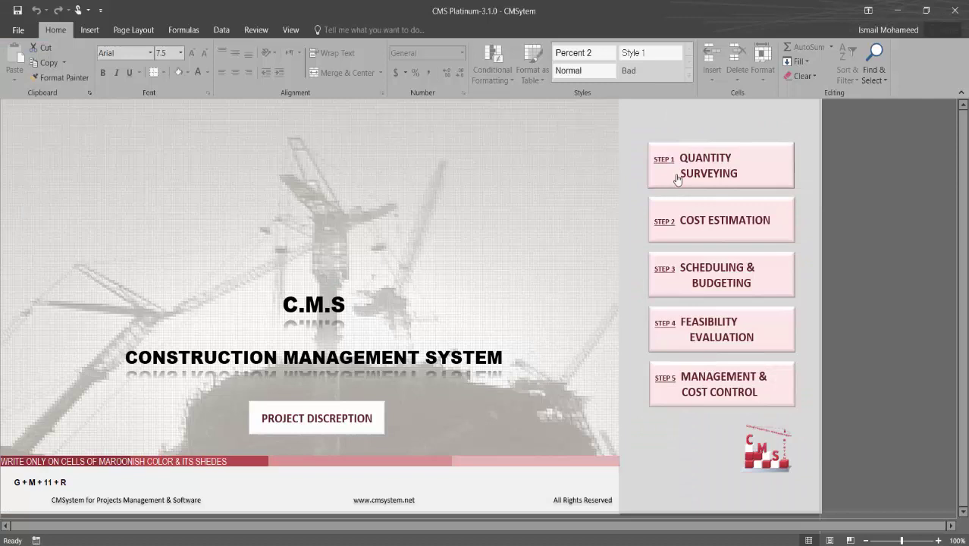
- Open the concrete steel quantities table and select the strap beams row totalling 6.81 t
click(674, 179)
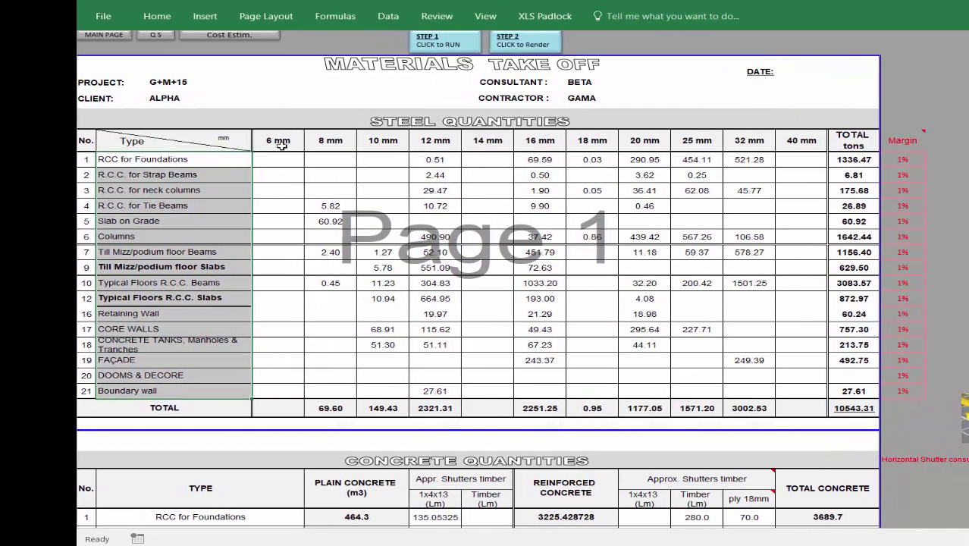
click(280, 144)
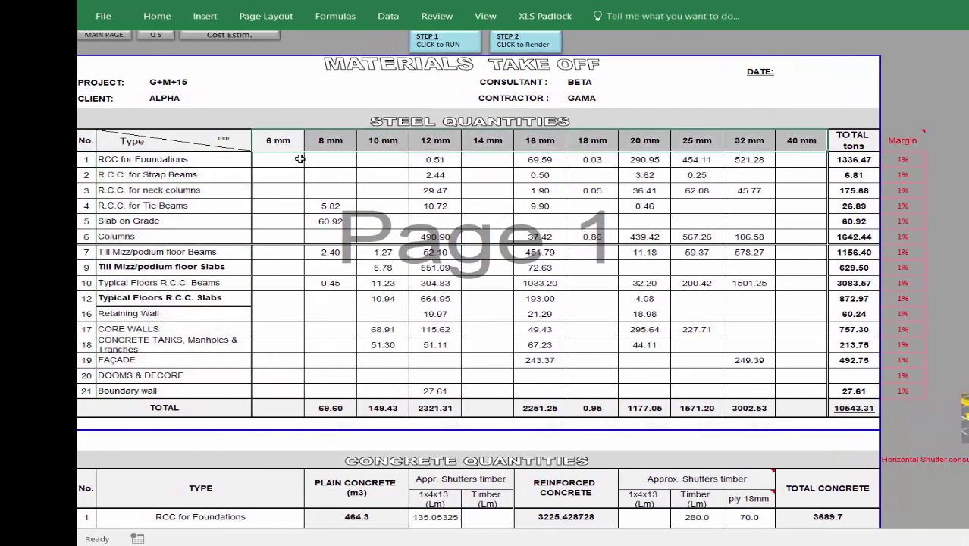
drag(114, 176, 838, 174)
click(435, 175)
click(540, 175)
click(634, 175)
click(852, 175)
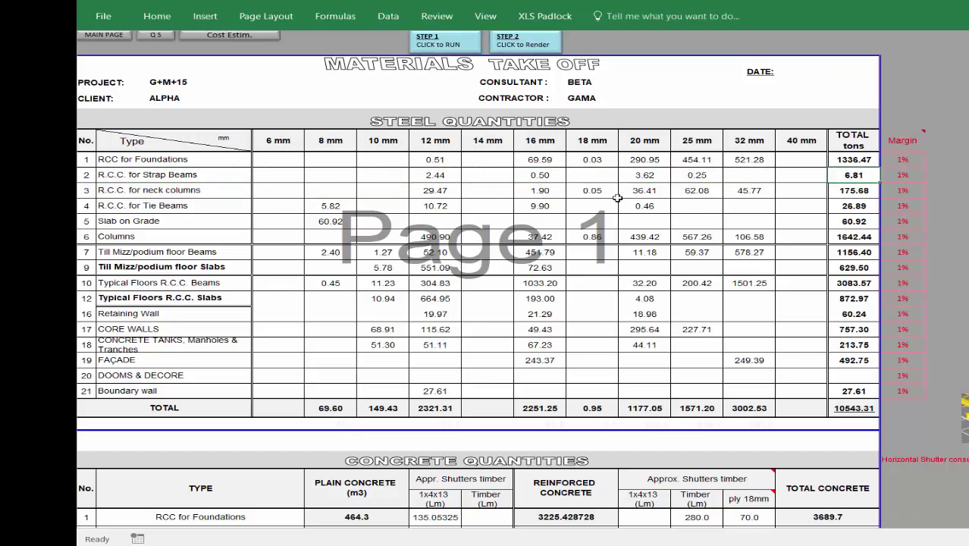
- Check strap beam steel by size (25 mm 0.25, 20 mm 3.62, 16 mm 0.50, 12 mm 2.44) and 10543.31 grand total
click(698, 179)
click(649, 178)
click(523, 171)
click(437, 176)
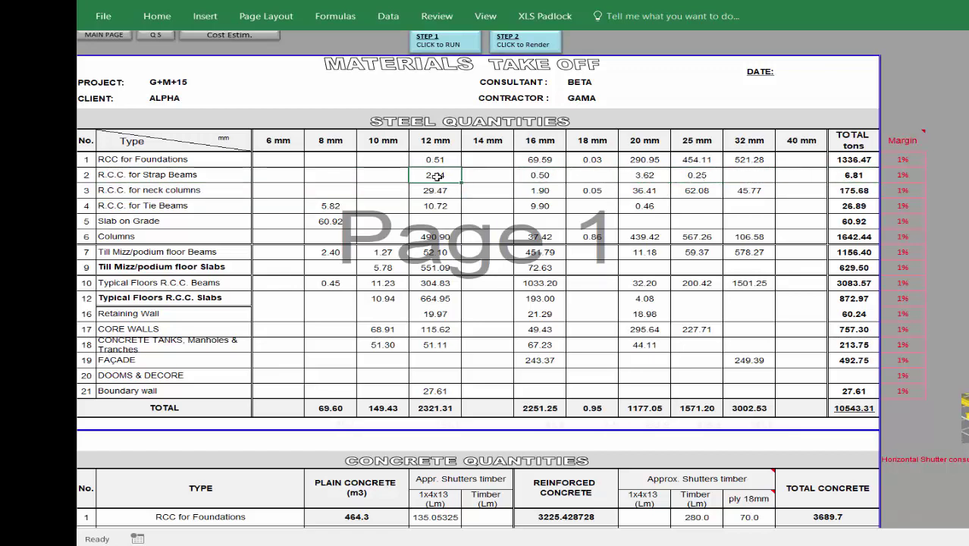
click(869, 411)
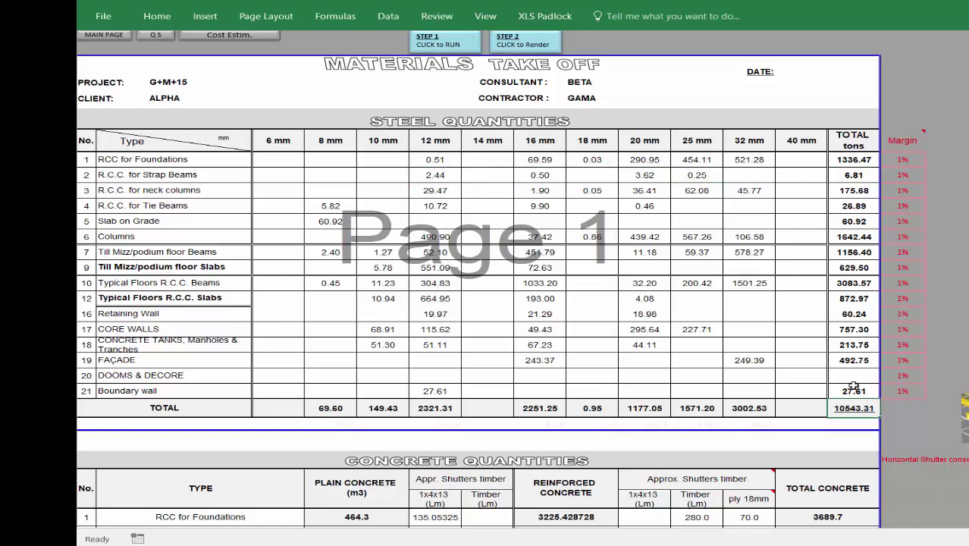
- Select the concrete item types and the shutters timber columns down to the Consumed row
scroll(562, 266, down, 5)
scroll(561, 266, down, 1)
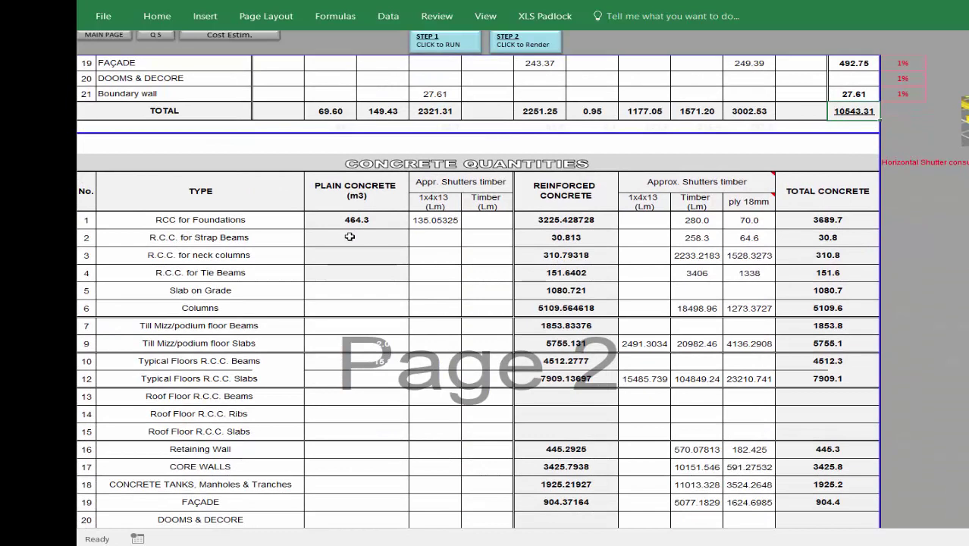
drag(266, 222, 267, 451)
drag(566, 221, 556, 373)
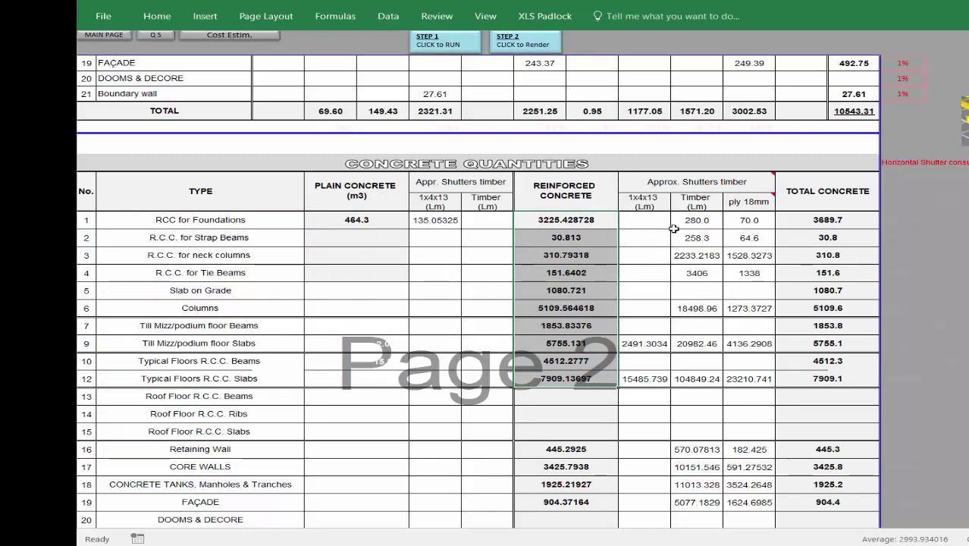
drag(687, 182, 706, 489)
drag(706, 203, 704, 498)
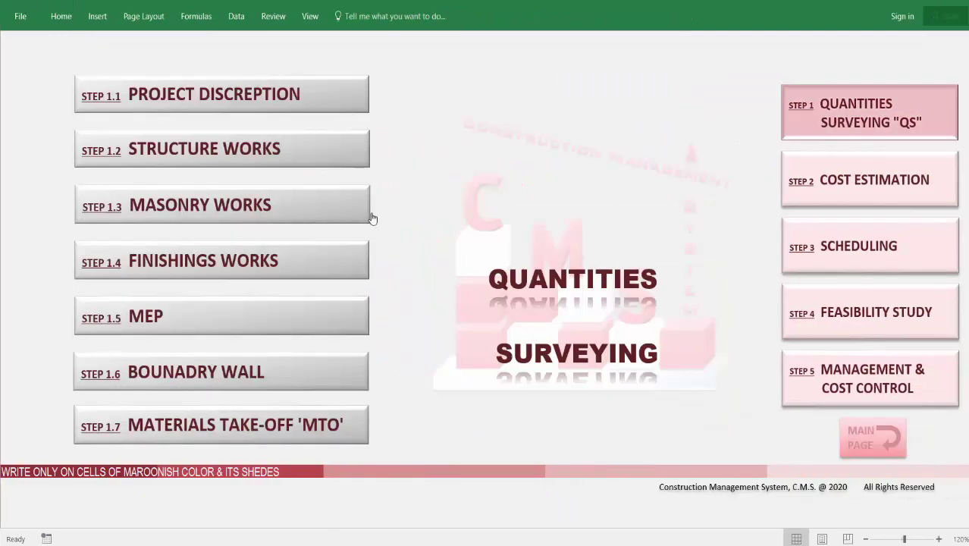
- On the Block Works sheet, enter a 200 m wall length in row 1
click(368, 216)
click(350, 215)
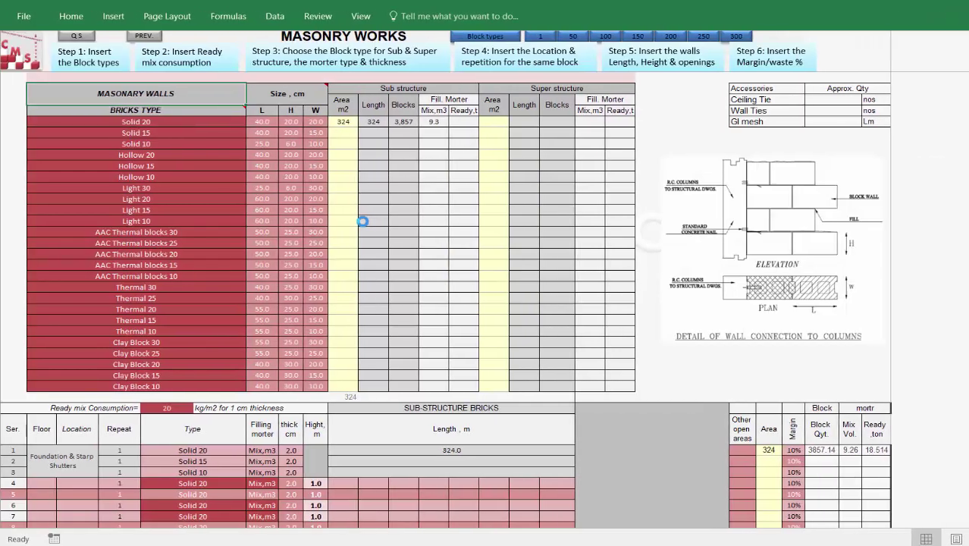
scroll(387, 338, down, 7)
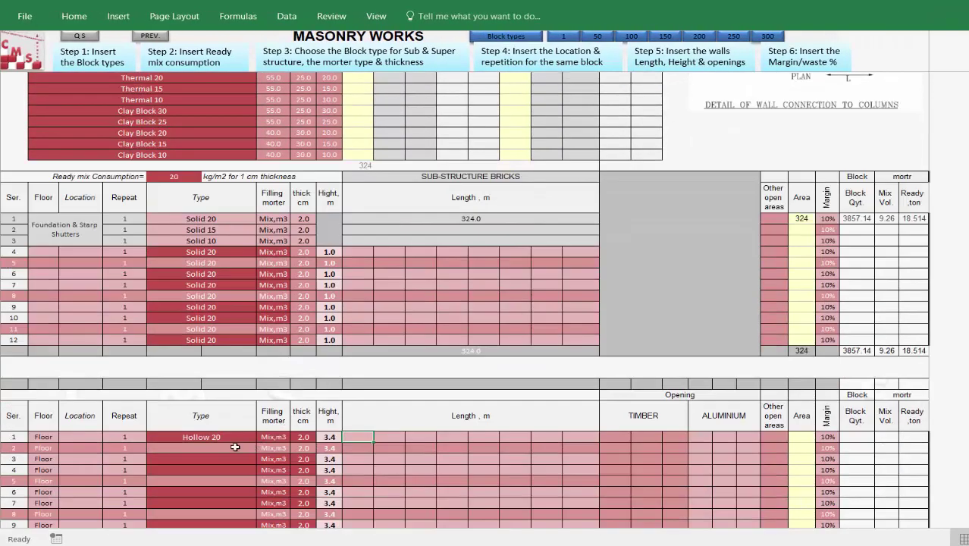
click(328, 438)
key(Right)
text(200)
key(Return)
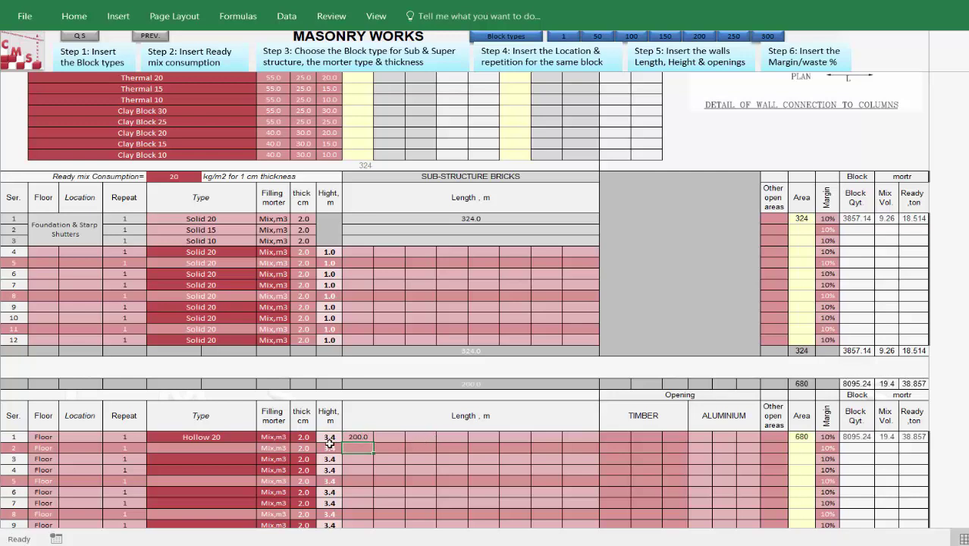
- Set row 2 to 250 m of AAC Thermal blocks 30, repeated 10, with Ready,ton mortar
click(226, 450)
click(262, 448)
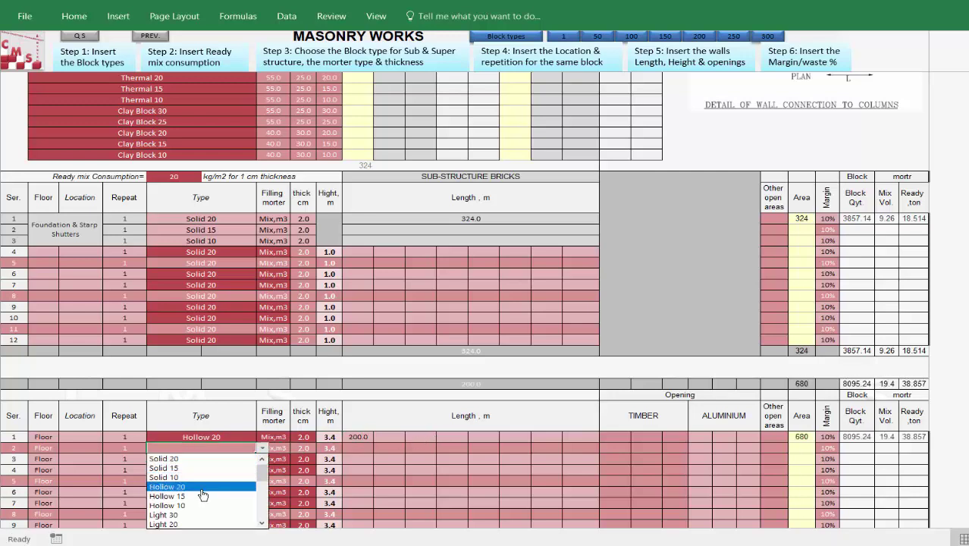
scroll(242, 491, down, 3)
click(229, 494)
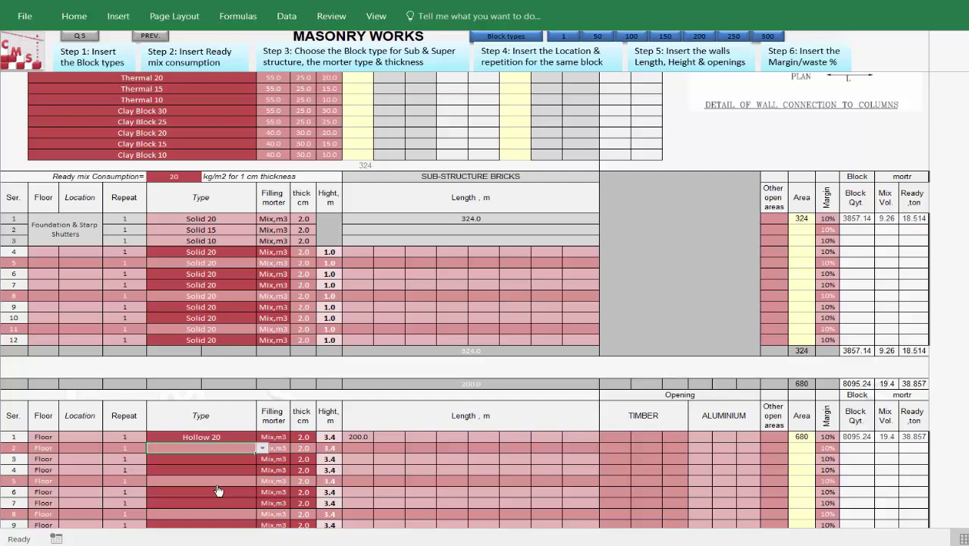
click(357, 448)
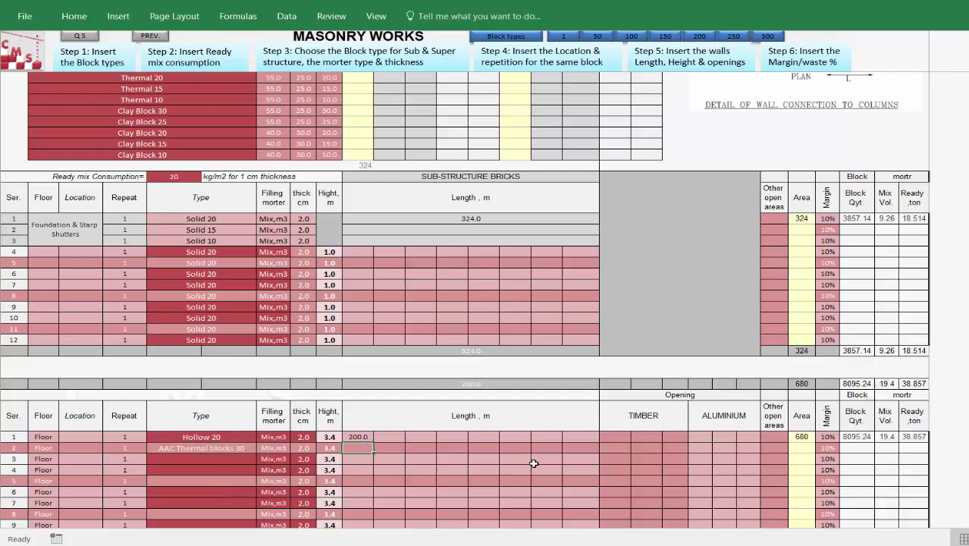
text(250)
key(Left)
key(Left)
key(Left)
key(Left)
key(Left)
text(10)
key(Return)
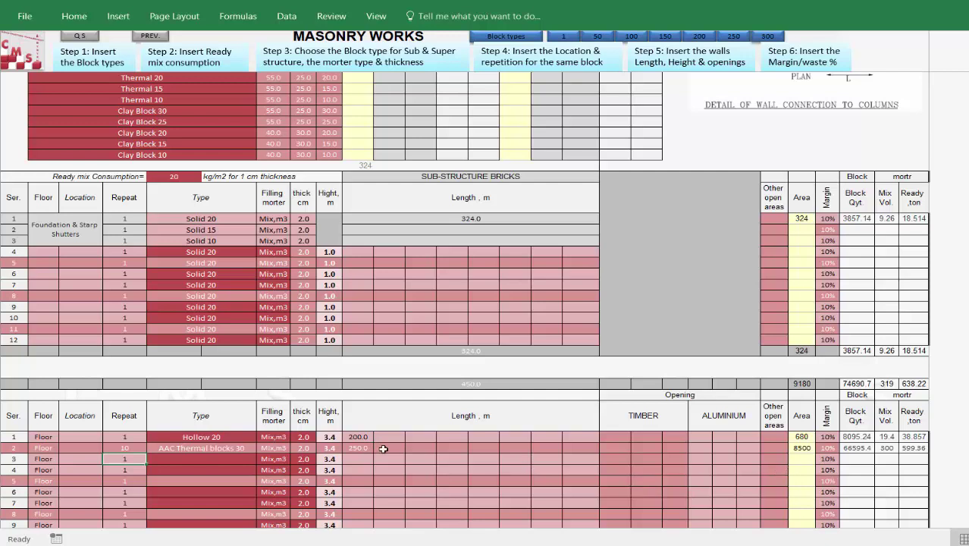
click(257, 447)
click(297, 448)
click(275, 469)
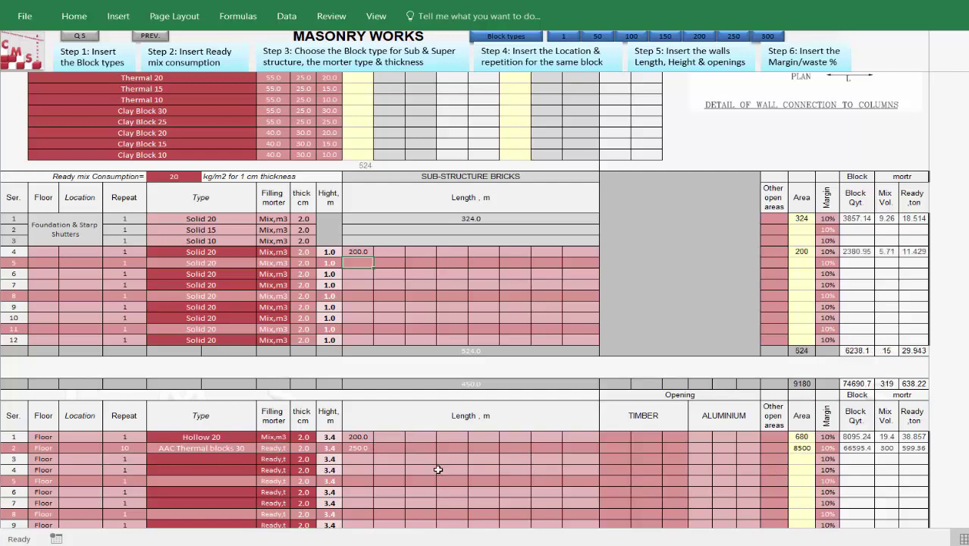
- Review the Solid 20, Solid 15 and AAC Thermal blocks 30 figures, then open the MTO
scroll(437, 469, up, 7)
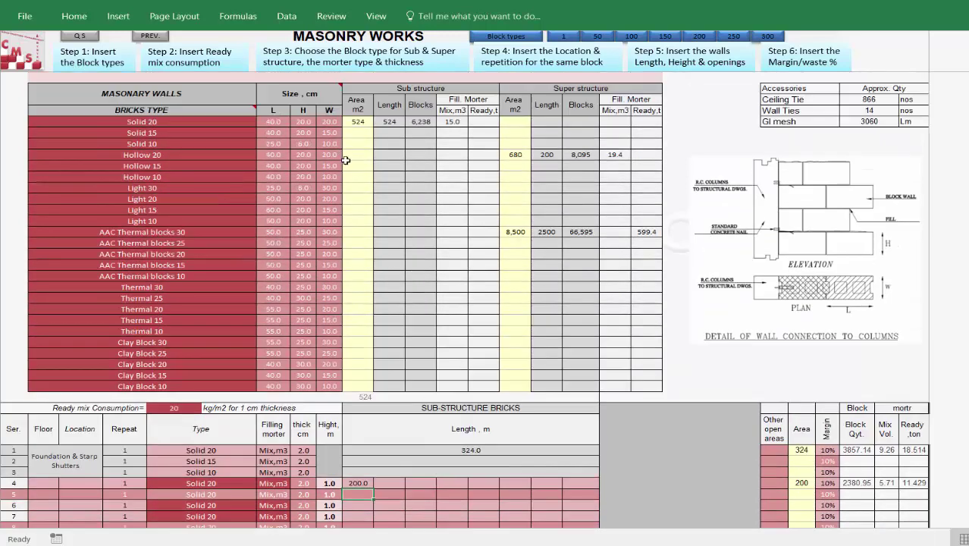
click(357, 122)
click(431, 129)
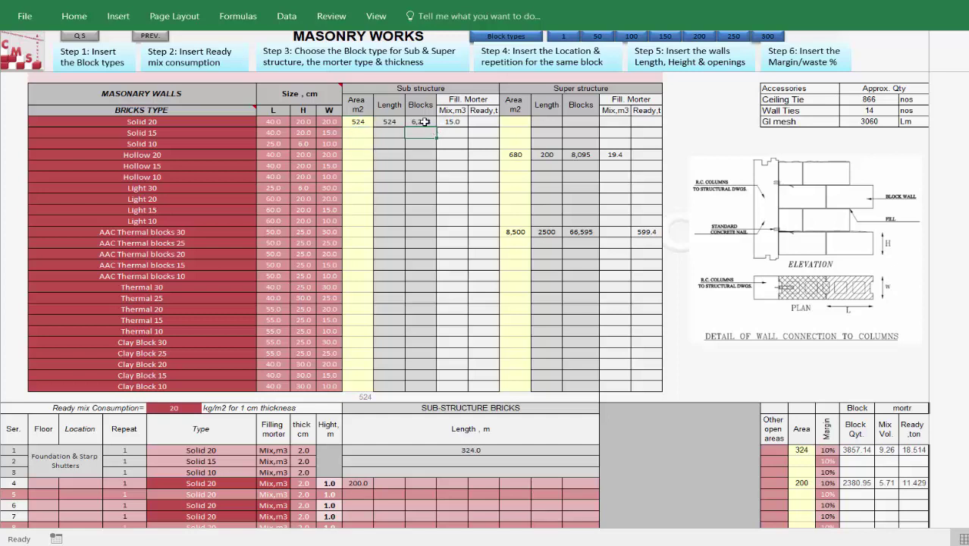
click(453, 122)
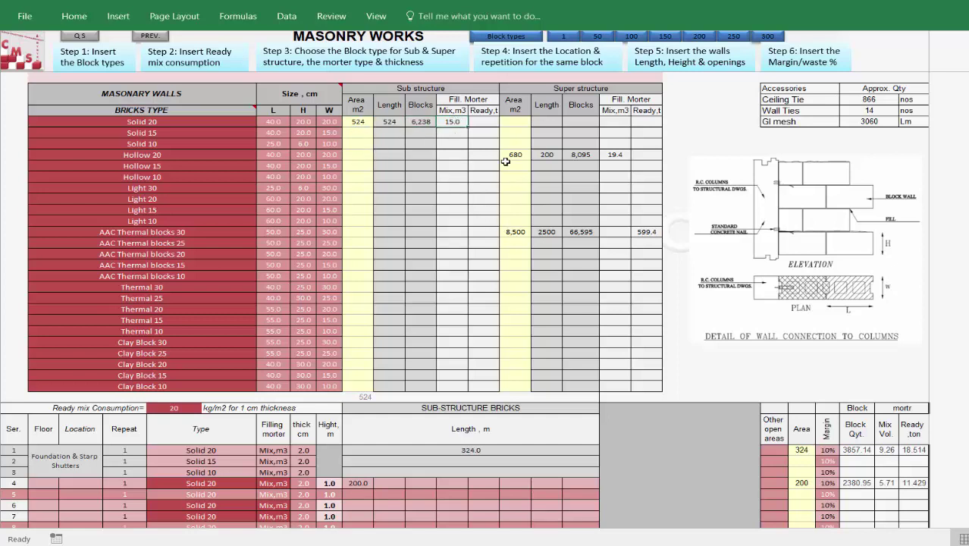
click(647, 231)
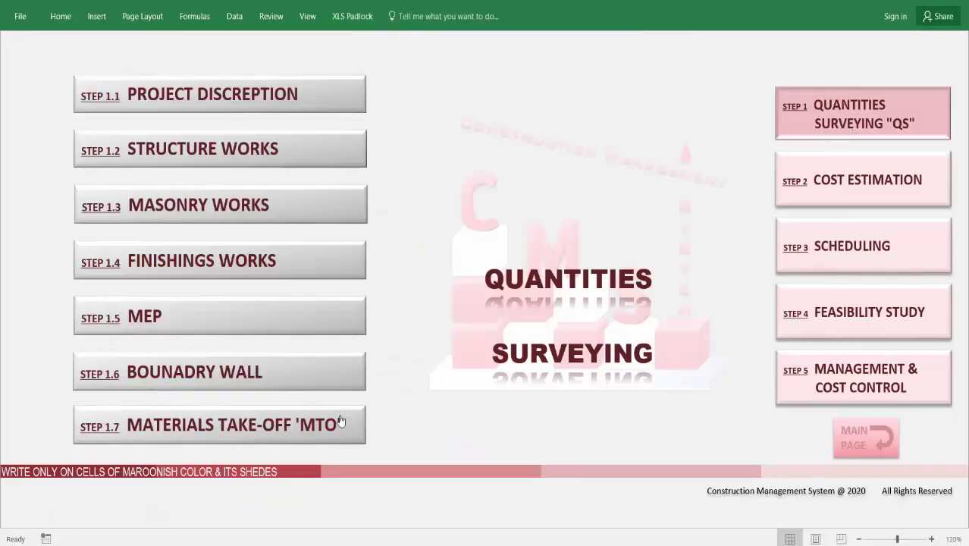
click(340, 422)
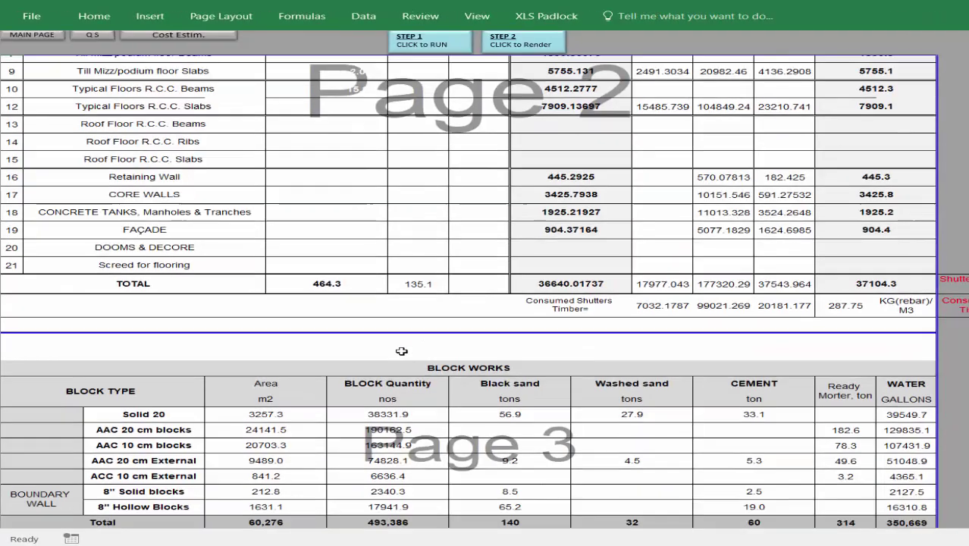
- Select the Block Works area, block quantity, sand, cement and ready mortar figures, then leave for the QS menu
scroll(259, 350, down, 1)
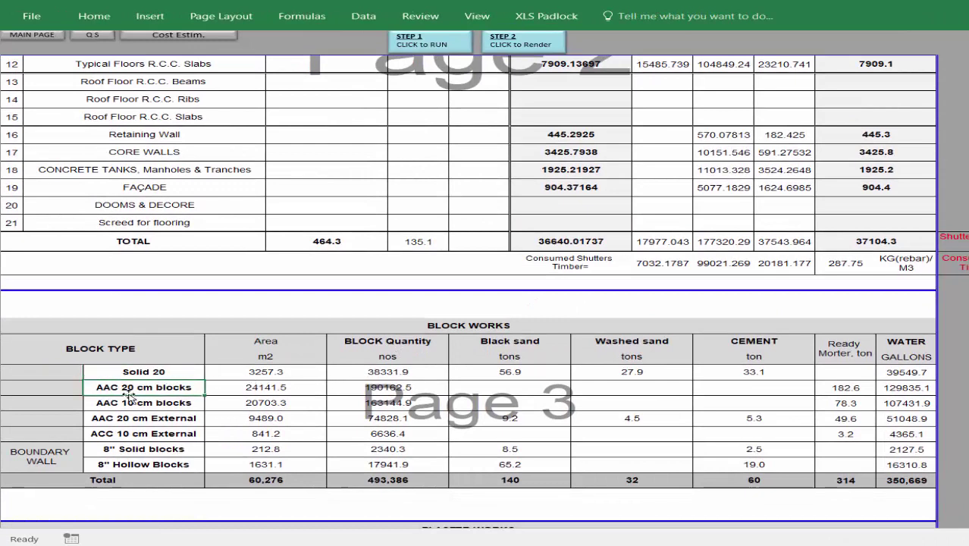
drag(258, 371, 252, 450)
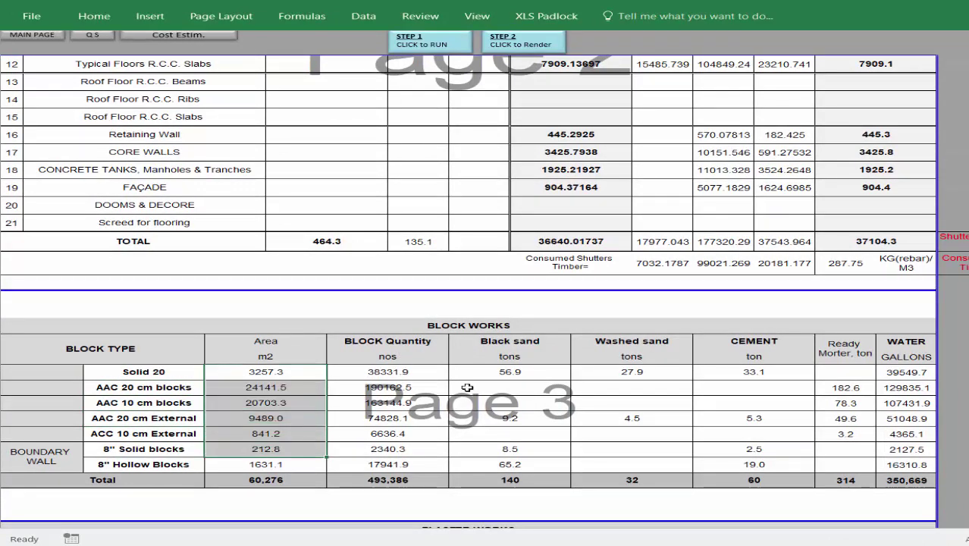
drag(416, 371, 416, 449)
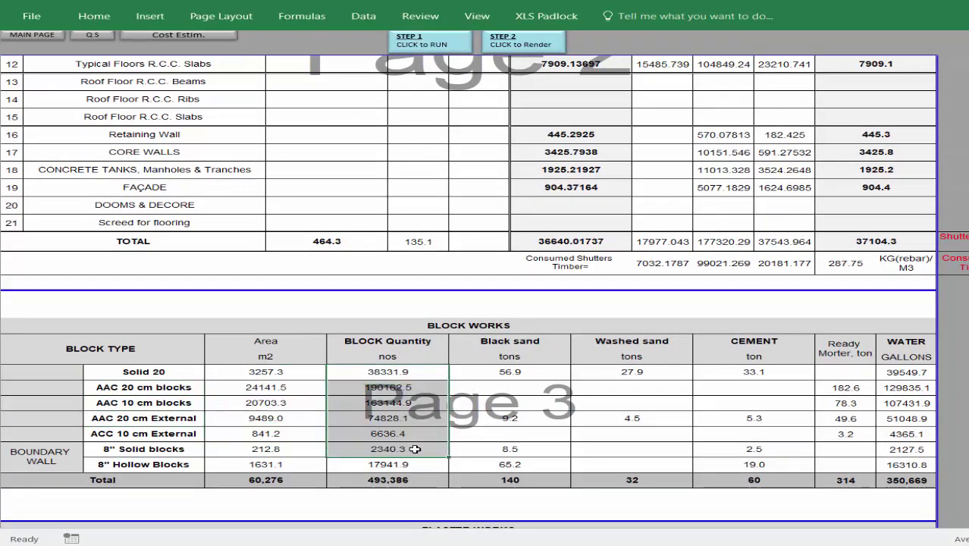
click(523, 369)
click(635, 372)
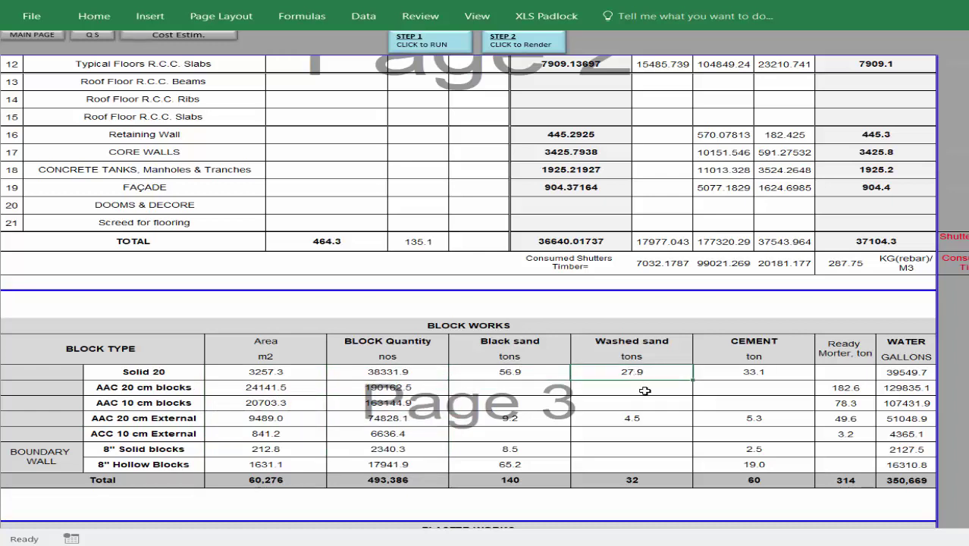
drag(662, 417, 509, 372)
drag(826, 371, 843, 464)
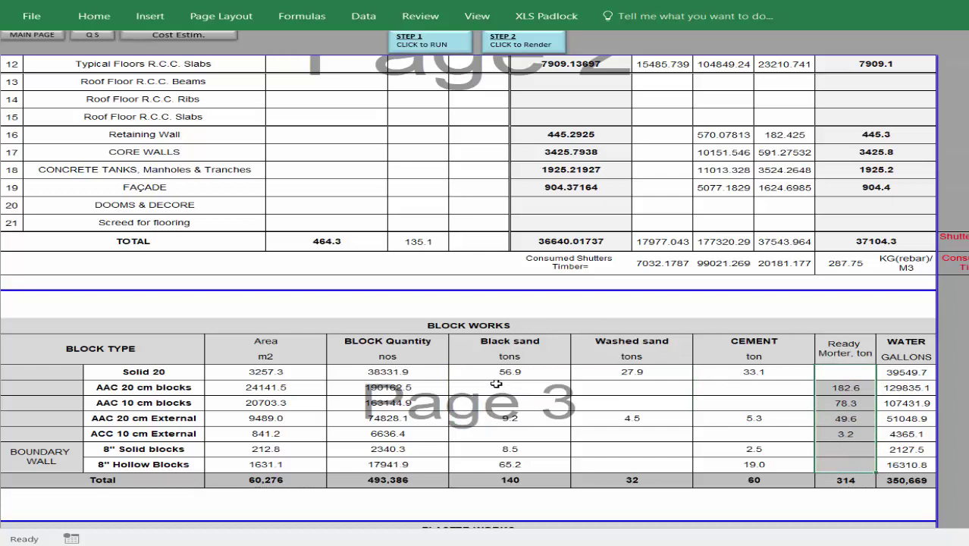
drag(497, 371, 712, 455)
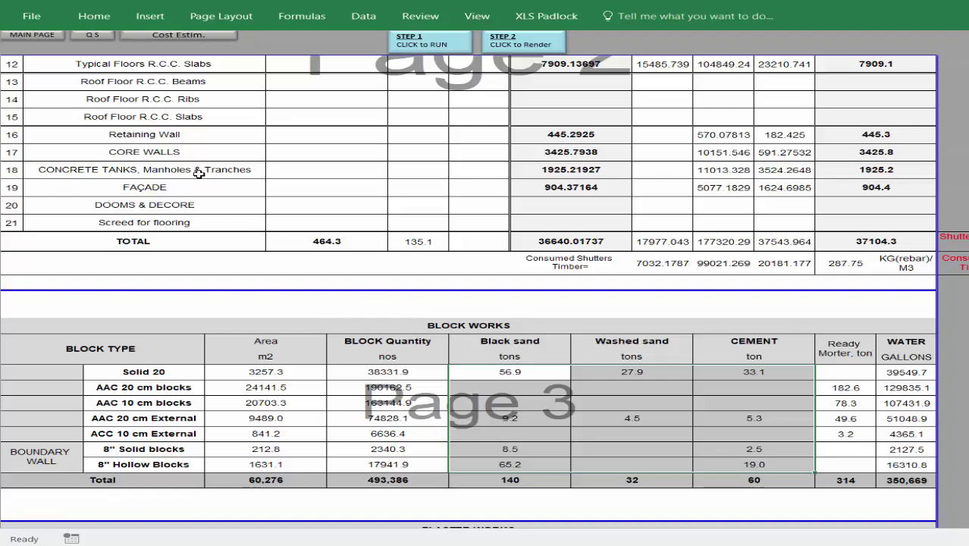
click(32, 34)
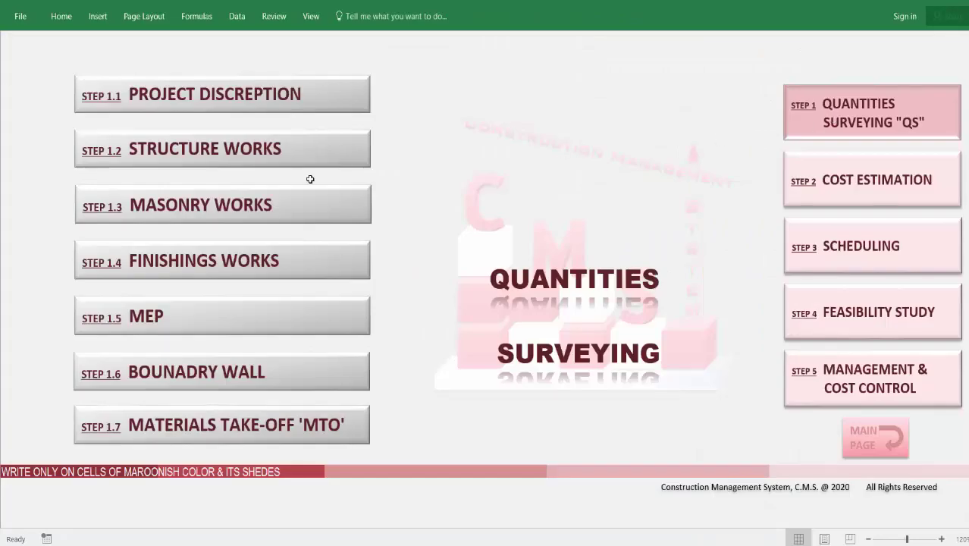
- Set the Internal Finishing wall plastering to SHOOT PLASTER
click(343, 271)
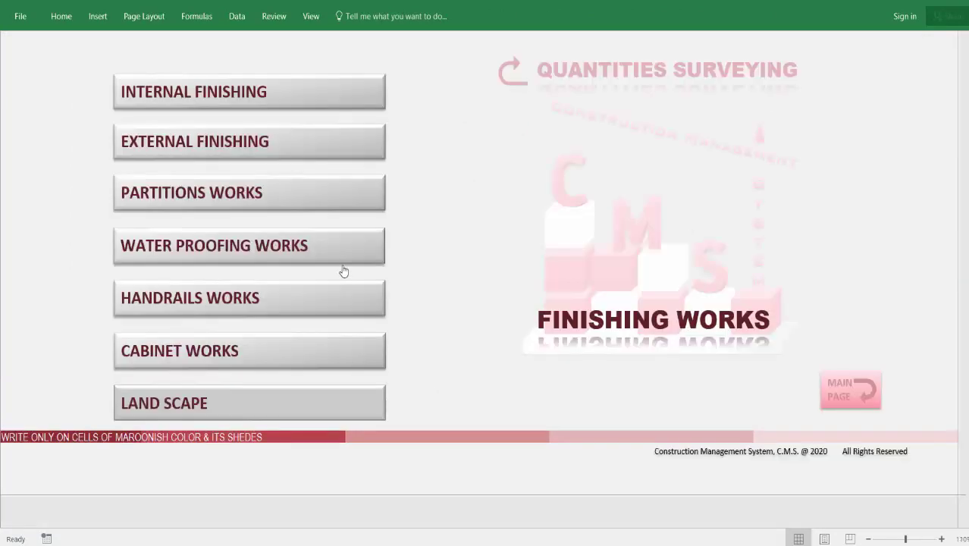
click(308, 91)
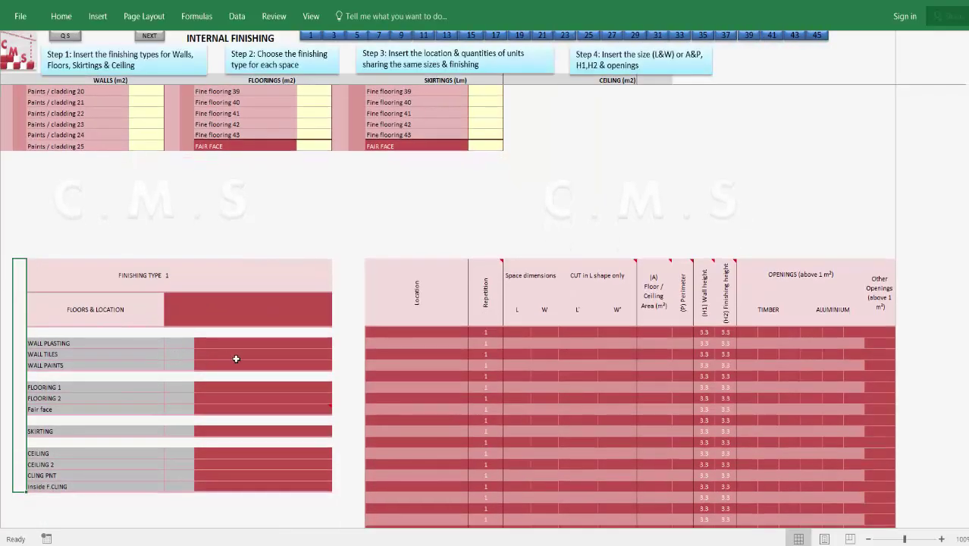
click(300, 346)
click(337, 344)
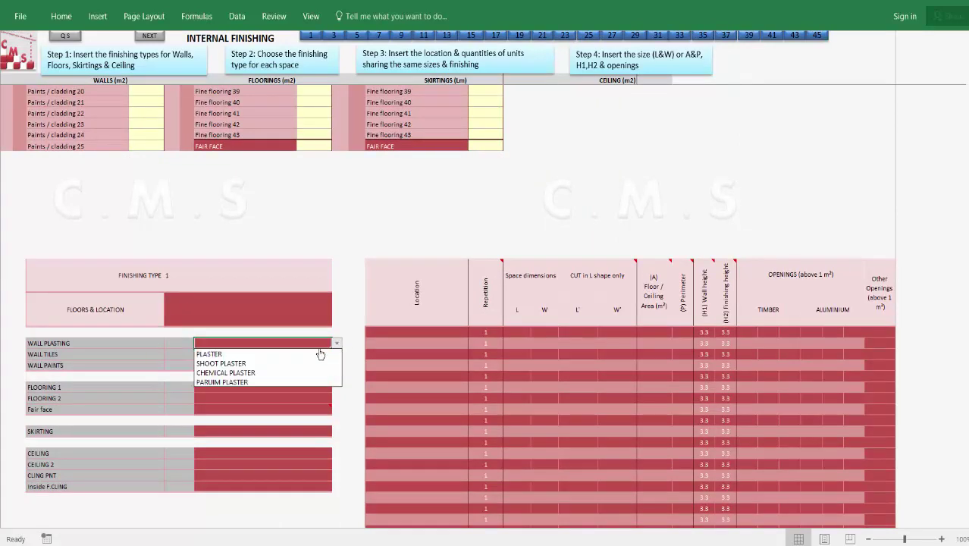
click(287, 365)
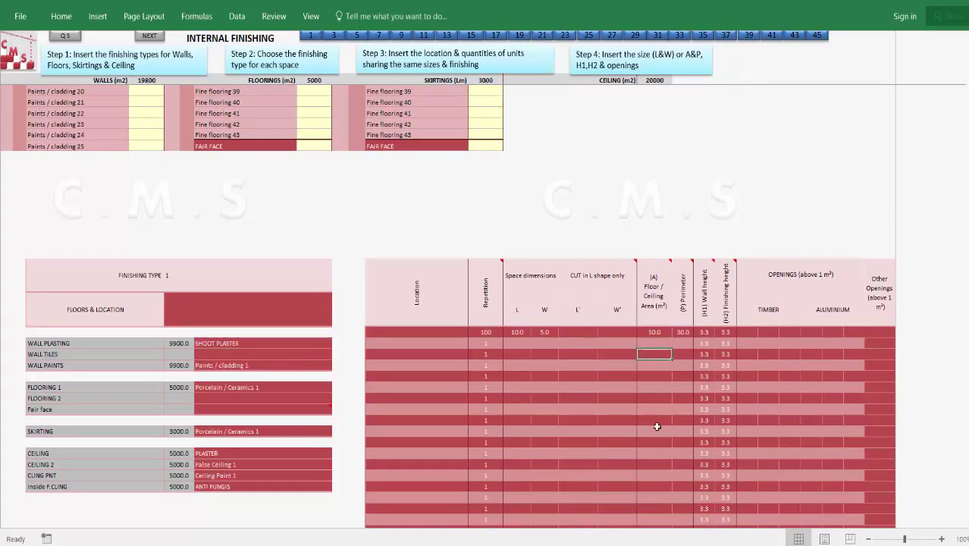
scroll(505, 348, up, 15)
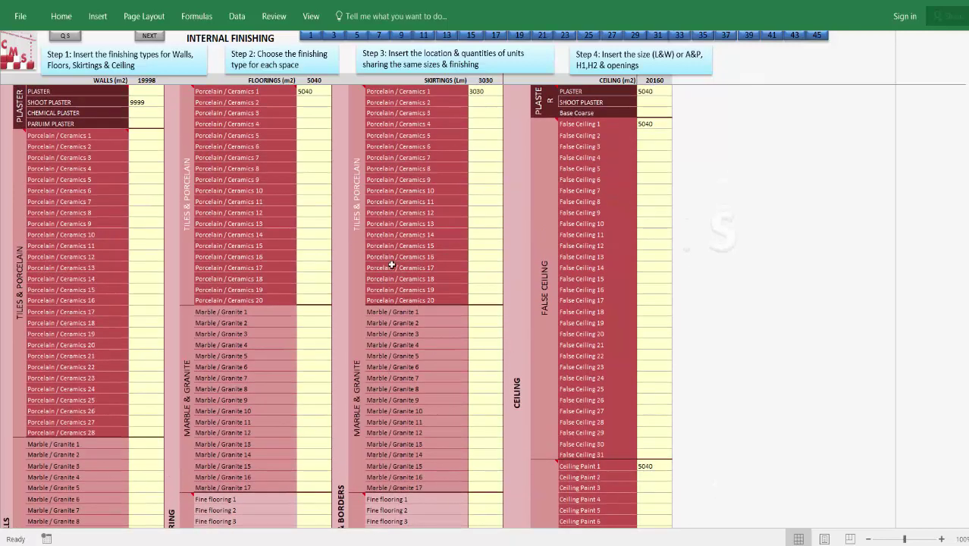
- Check the shoot plaster, porcelain floor and skirting, ceiling plaster and False Ceiling 1 quantities
click(140, 102)
click(318, 92)
click(478, 91)
click(670, 82)
click(663, 92)
click(650, 124)
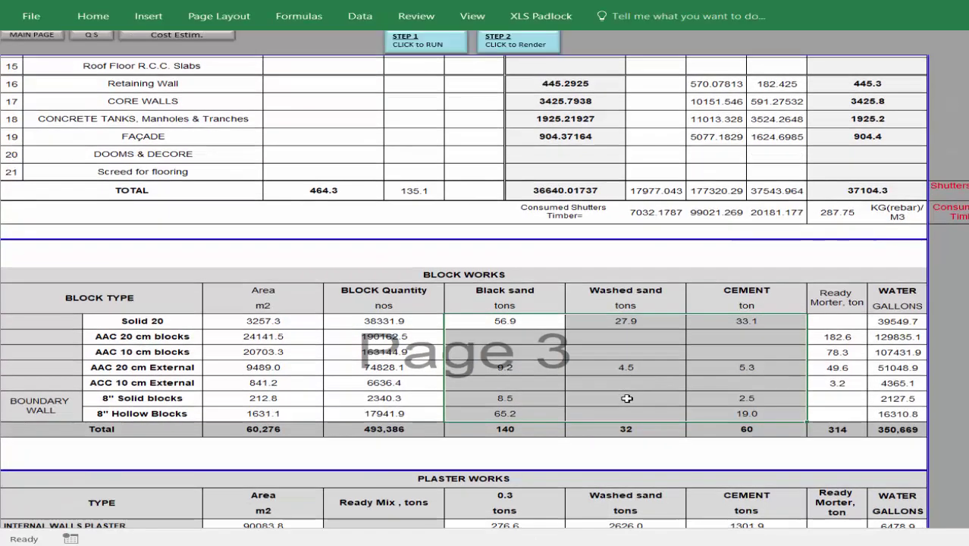
- Select the rough flooring and skirting area and sand figures in the Plaster Works report
scroll(542, 349, down, 3)
scroll(603, 343, down, 6)
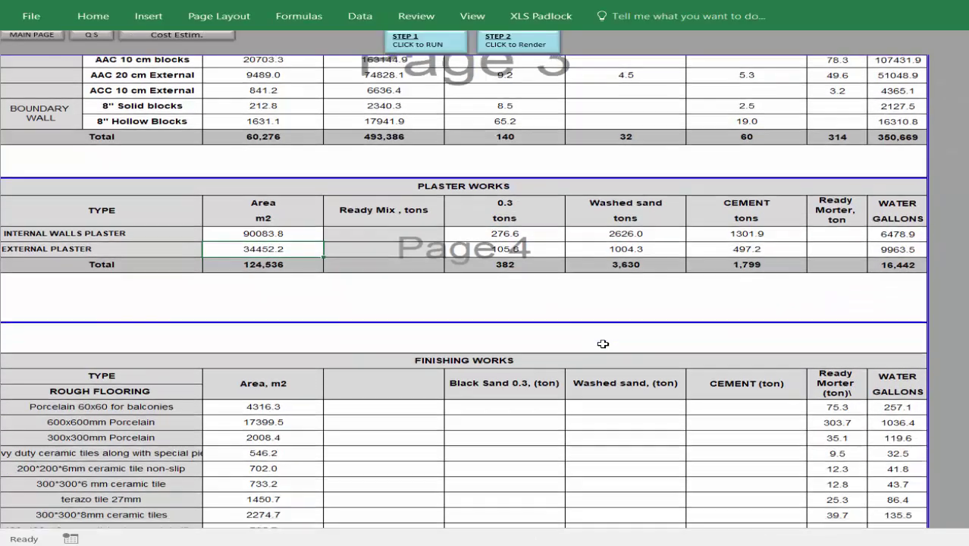
click(151, 206)
click(60, 413)
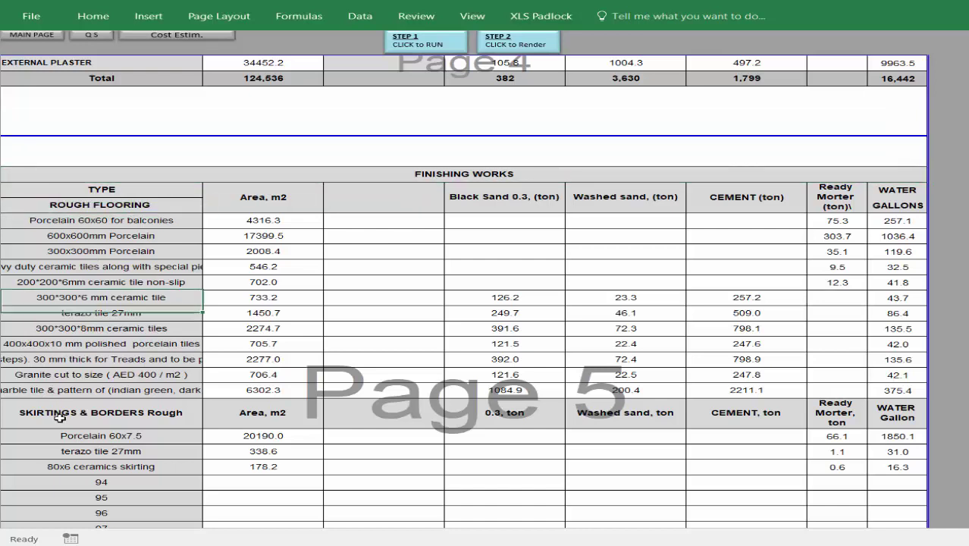
drag(252, 220, 227, 387)
drag(545, 195, 546, 238)
drag(579, 279, 725, 388)
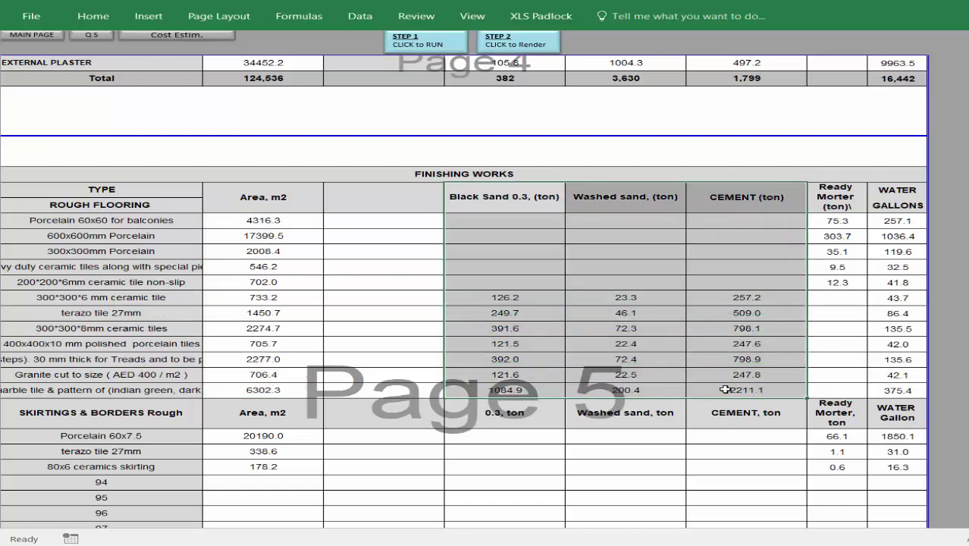
- Highlight the ready mortar, sand-to-cement and water quantities, then go to the main page
drag(841, 196, 845, 282)
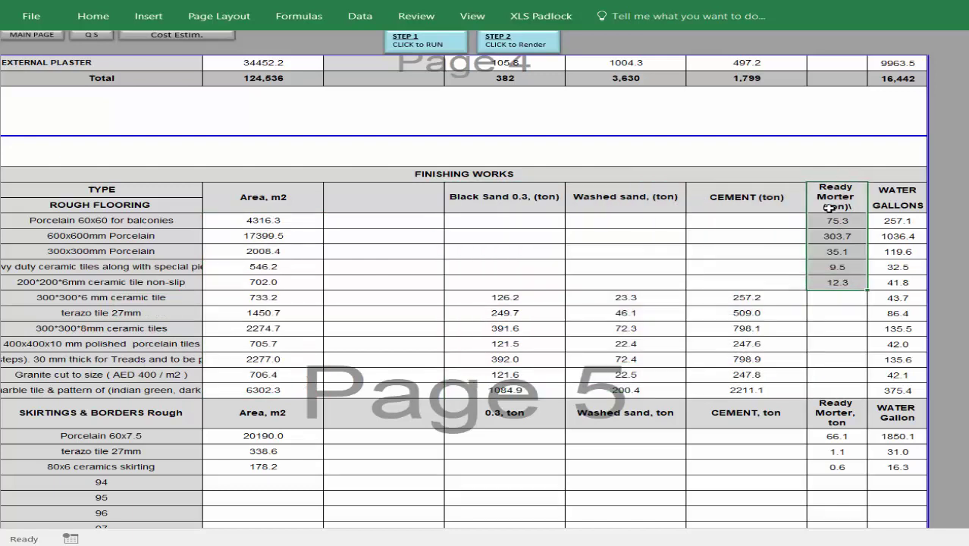
drag(447, 197, 751, 386)
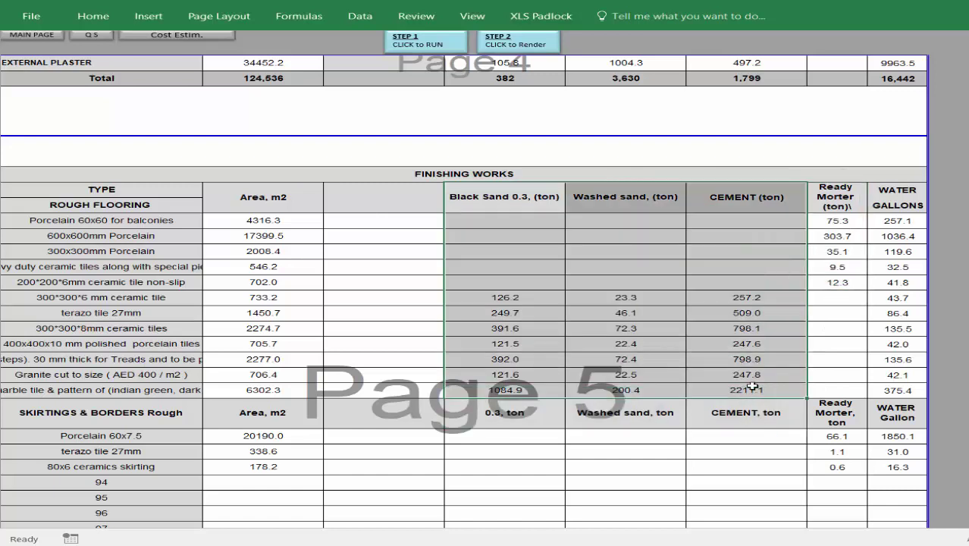
drag(892, 221, 892, 363)
scroll(472, 305, down, 1)
scroll(472, 305, down, 2)
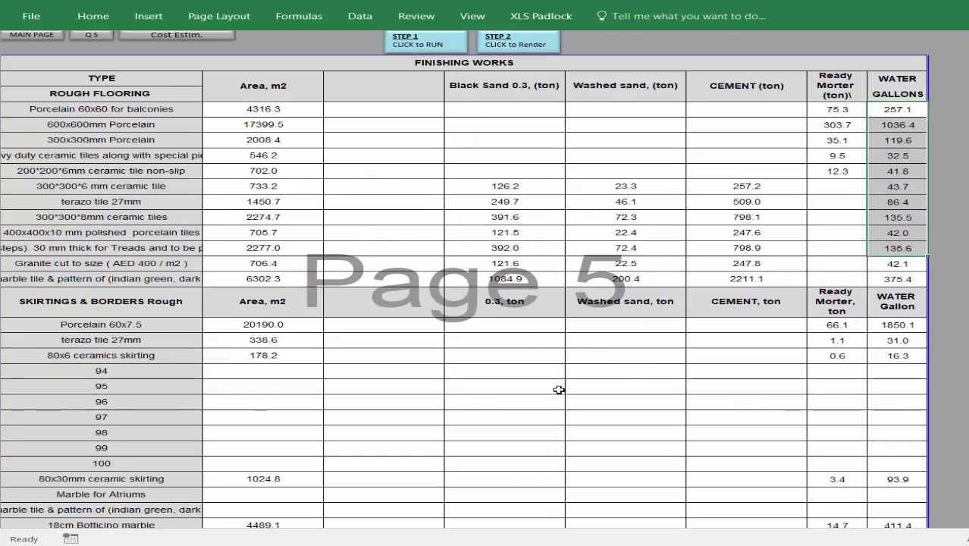
scroll(558, 390, down, 4)
scroll(768, 404, down, 1)
scroll(366, 408, up, 9)
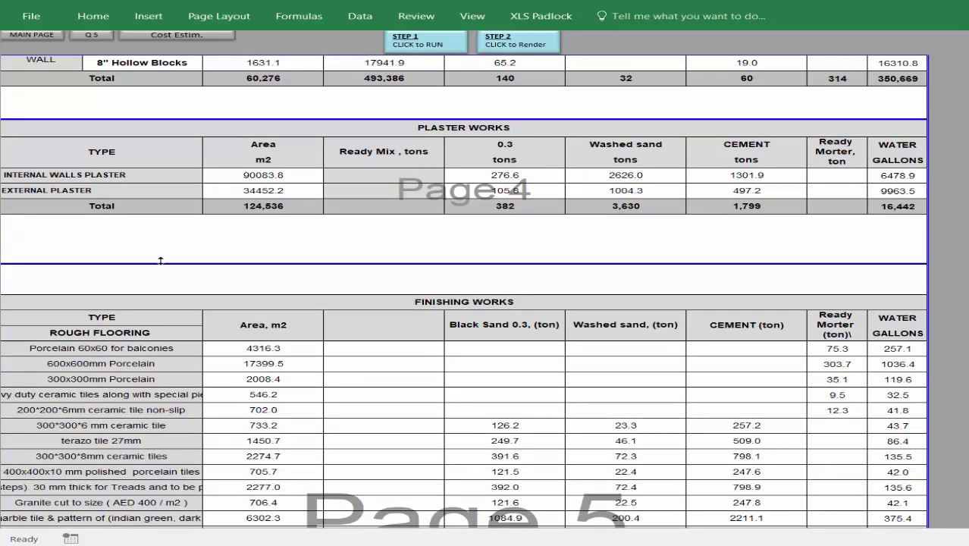
click(20, 36)
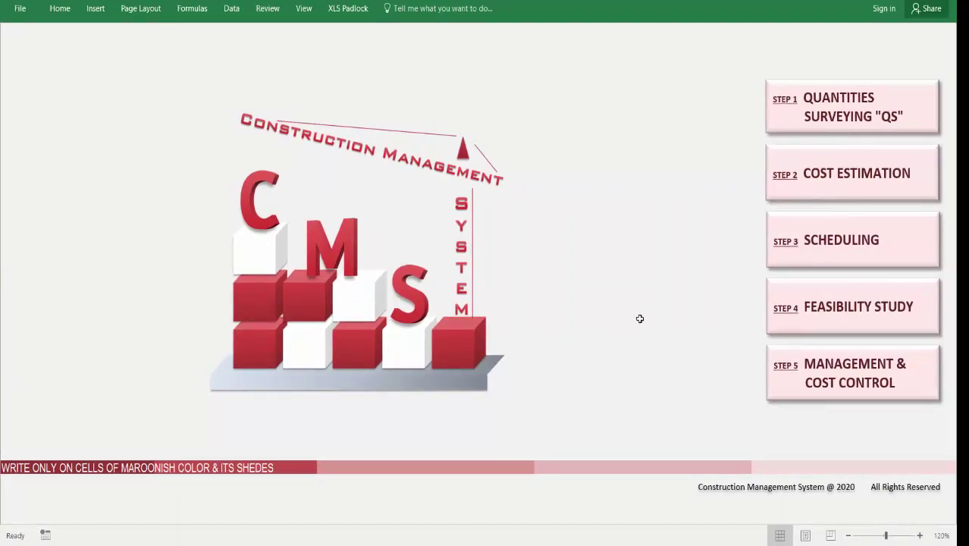
click(775, 187)
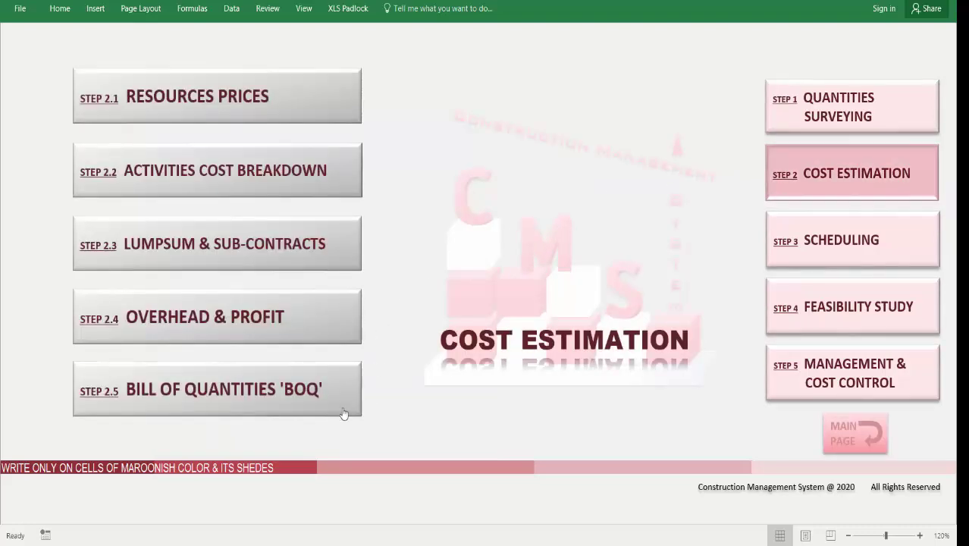
click(278, 412)
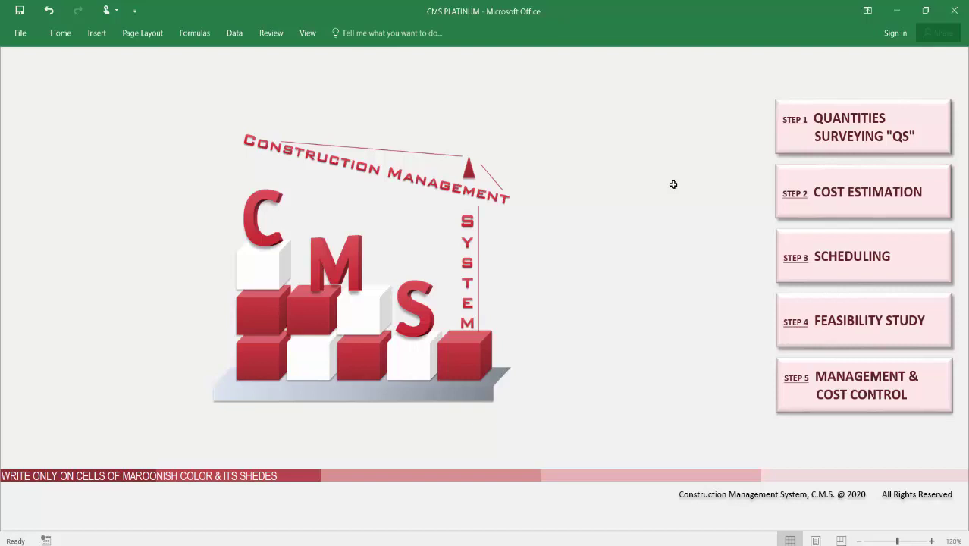
- Under Step 2.1 Resources Prices, review the reinforcement sheet (Steel 1900.0) and the concrete prices
click(809, 188)
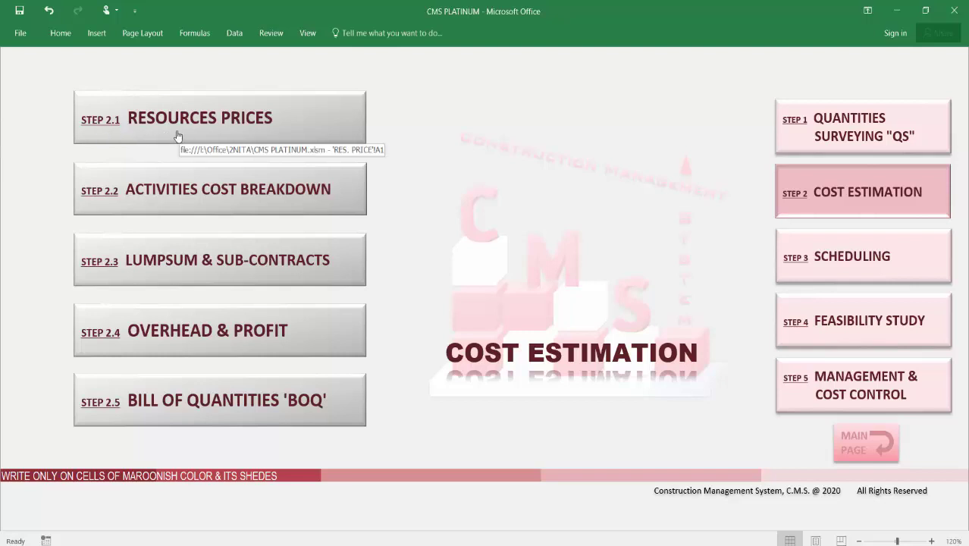
click(132, 133)
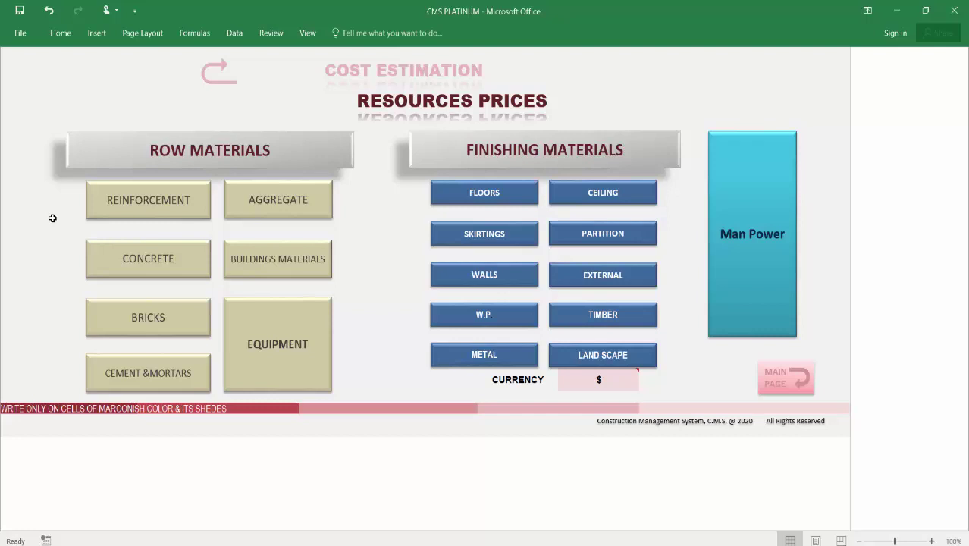
click(181, 217)
click(470, 392)
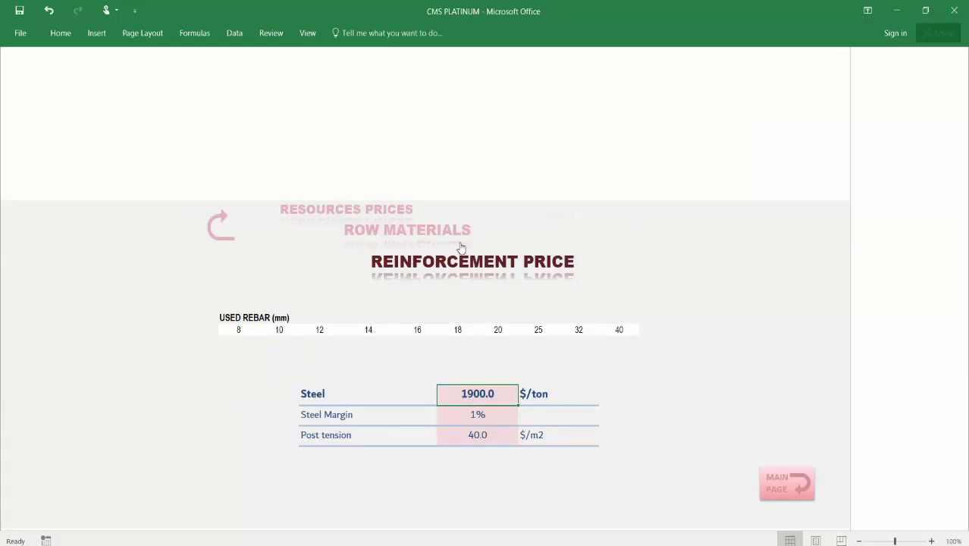
click(425, 225)
click(142, 258)
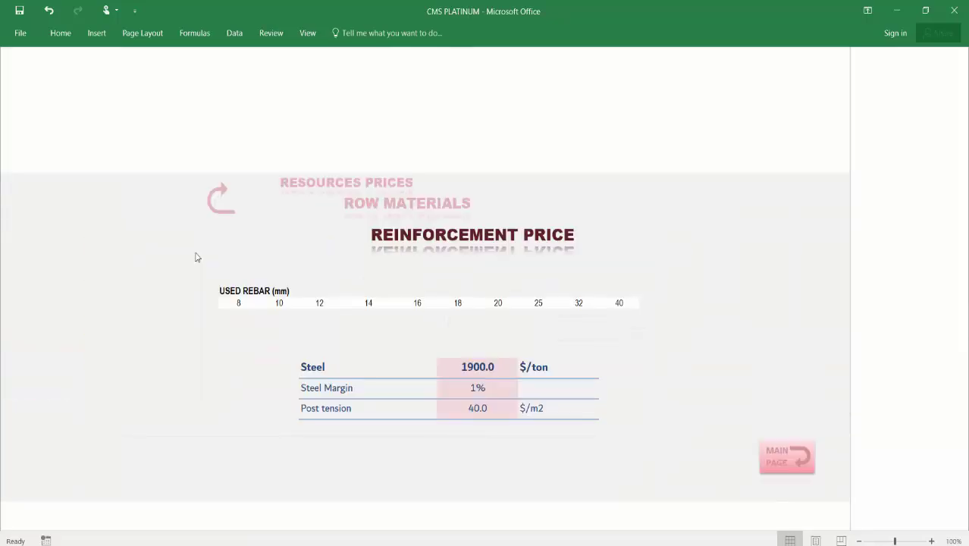
drag(518, 186, 588, 345)
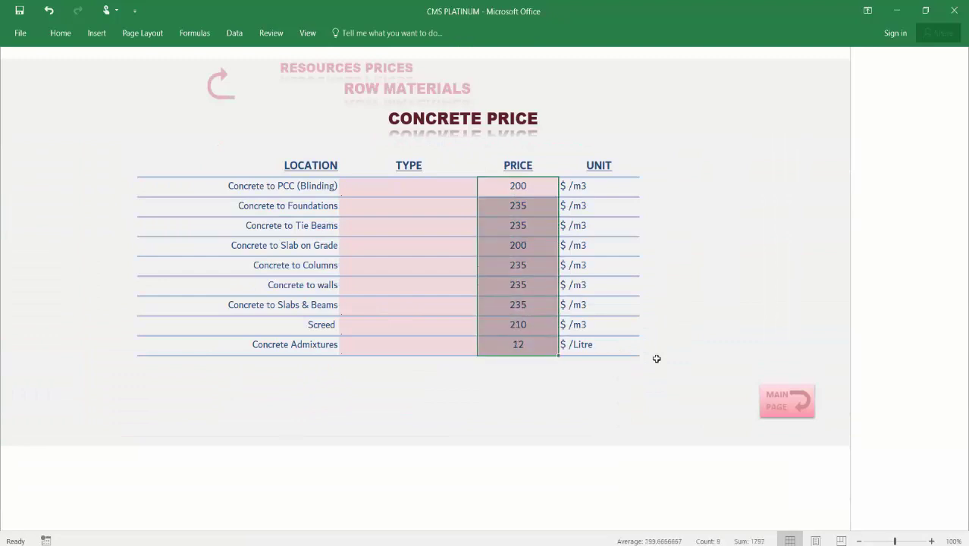
- Review the aggregate, blocks, and cement and mortar price sheets, returning to Cost Estimation
click(764, 395)
click(244, 199)
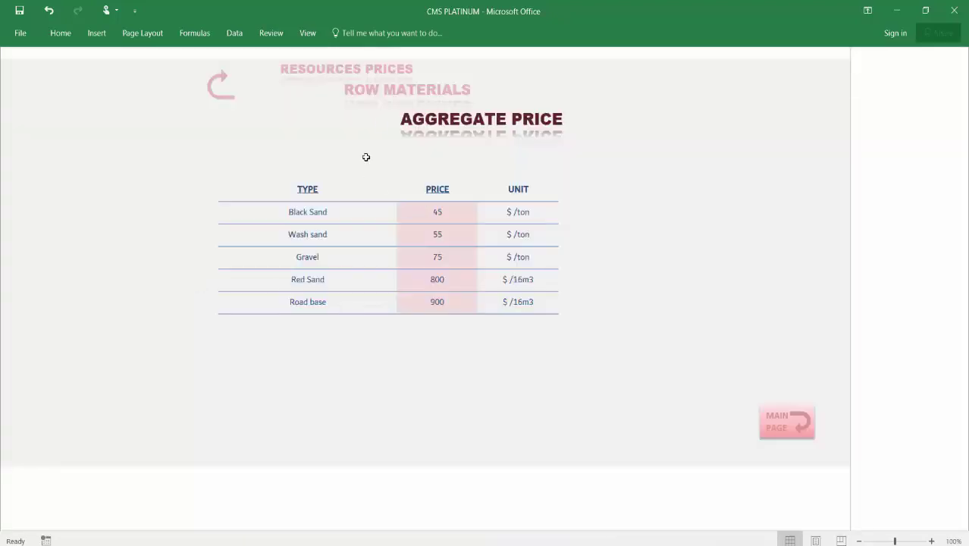
click(372, 95)
click(152, 319)
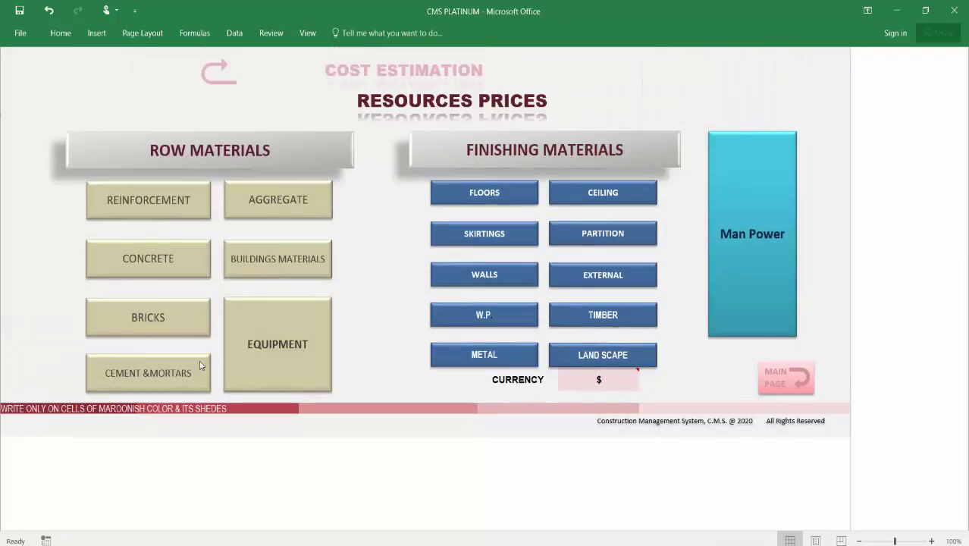
click(201, 365)
click(389, 105)
click(388, 80)
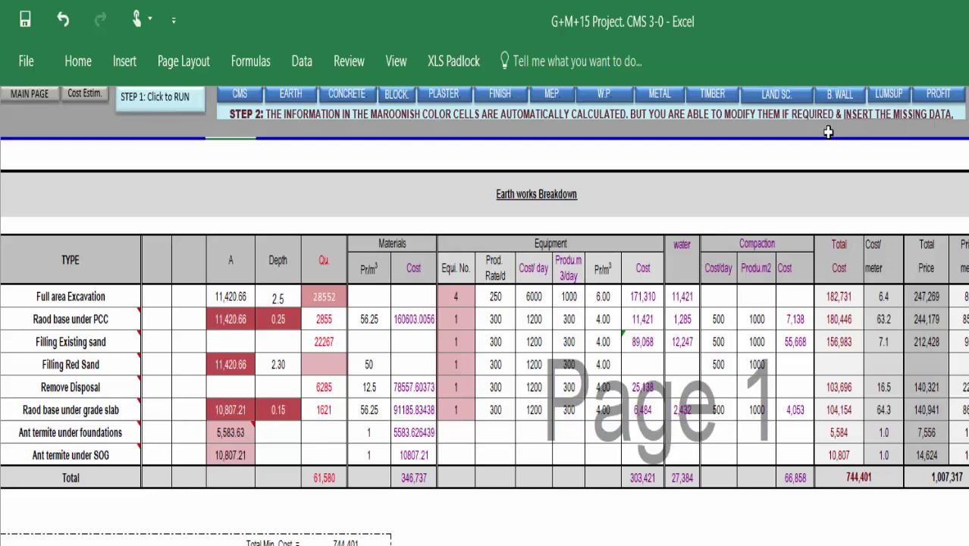
- Review the Earth works Breakdown materials, equipment and compaction columns, 182,731 total cost, and excavation and disposal items
click(574, 200)
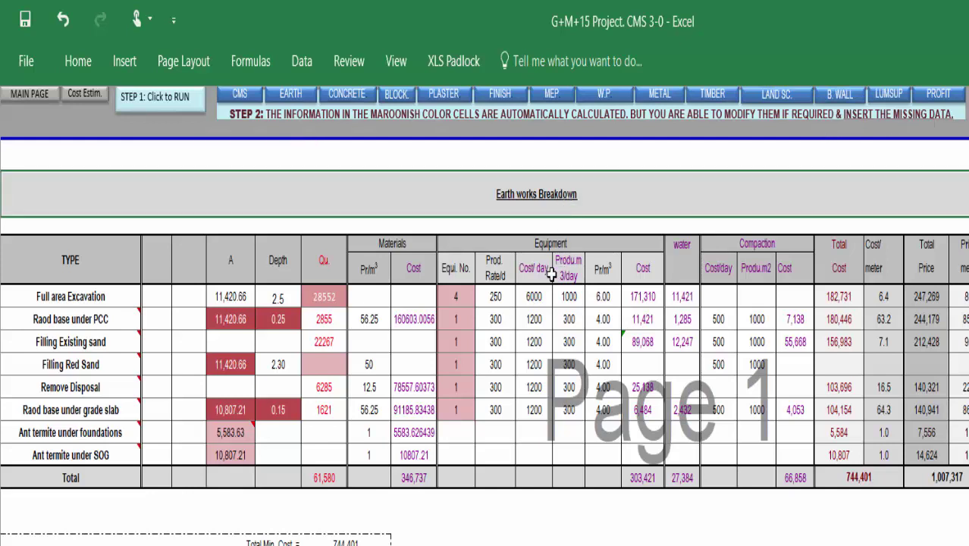
drag(361, 246, 421, 460)
drag(567, 243, 758, 266)
drag(728, 319, 762, 477)
click(839, 303)
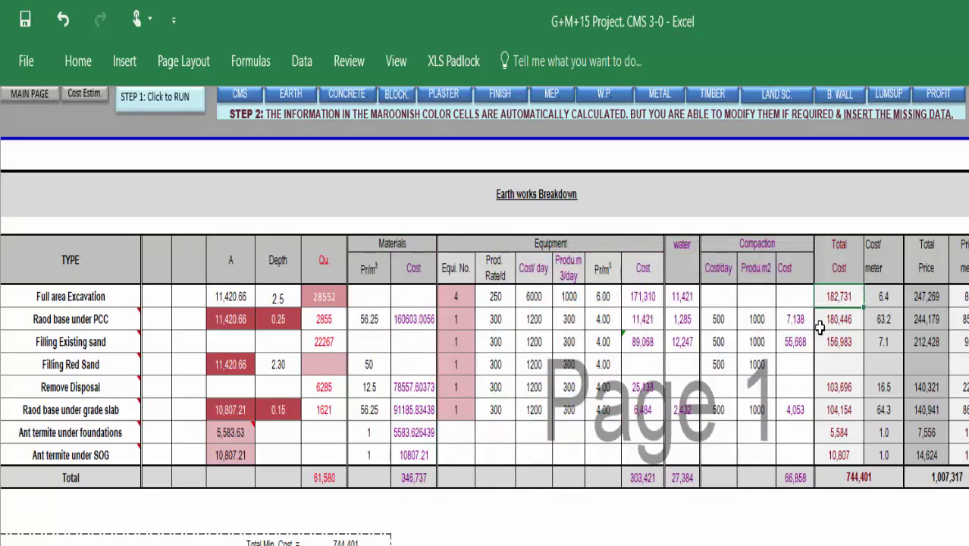
click(82, 293)
click(79, 386)
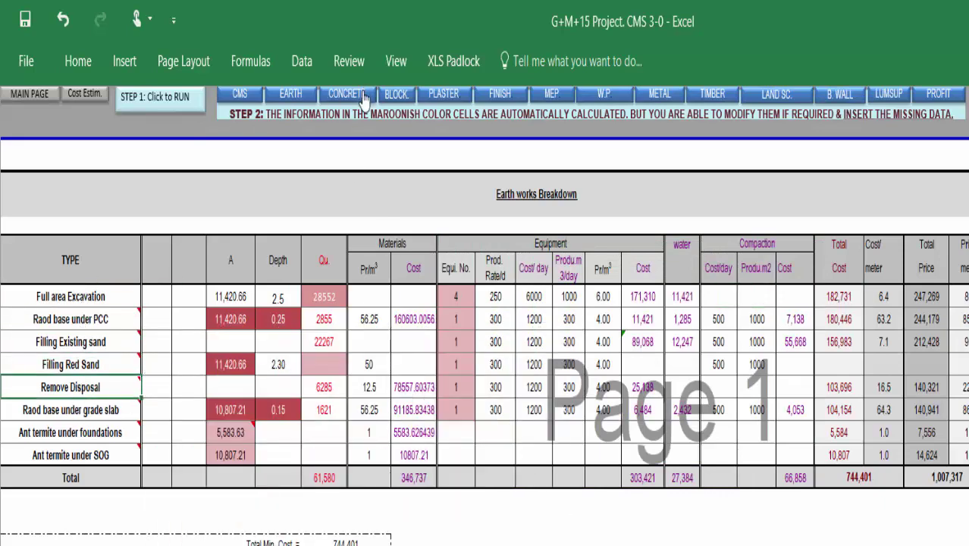
- Review the concrete, steel, shutters, scaffoldings, hurdy blocks, curing, post tension and MANPOWER columns
scroll(361, 401, down, 10)
drag(360, 424, 314, 532)
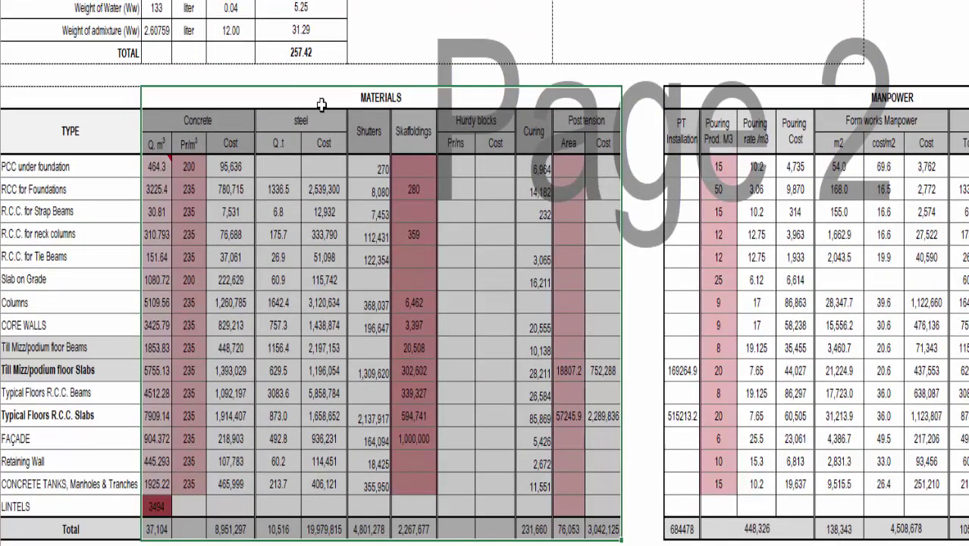
click(207, 118)
click(292, 119)
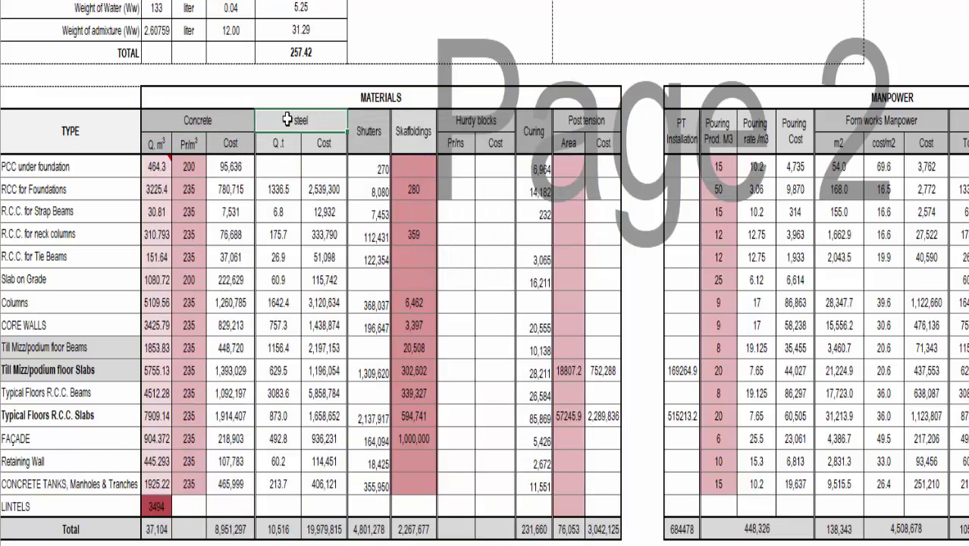
click(376, 135)
click(412, 132)
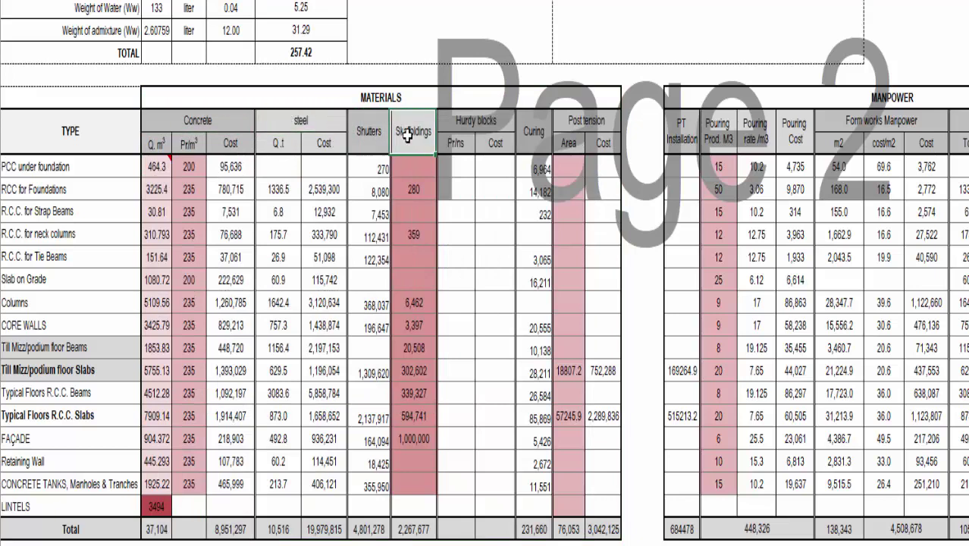
drag(475, 122, 474, 297)
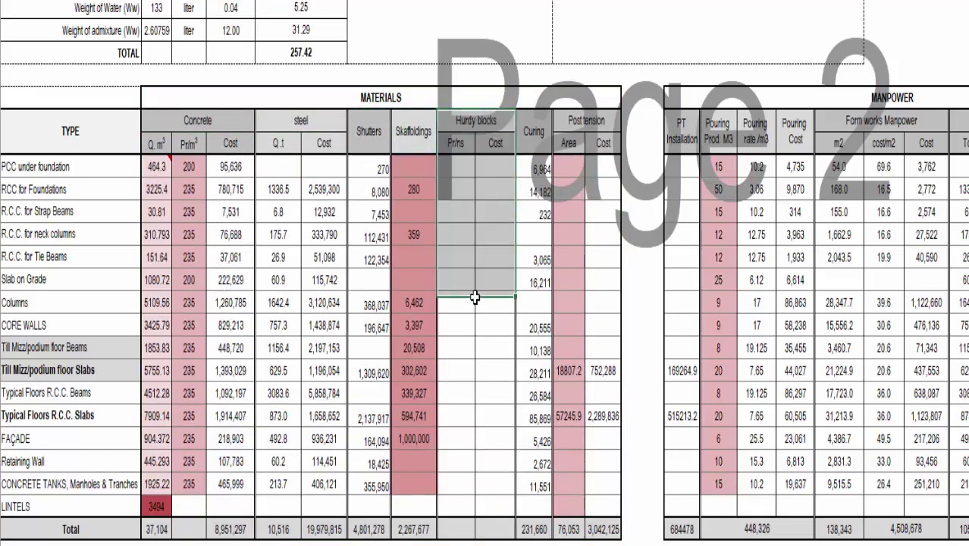
click(535, 133)
drag(539, 145, 522, 487)
drag(603, 123, 569, 528)
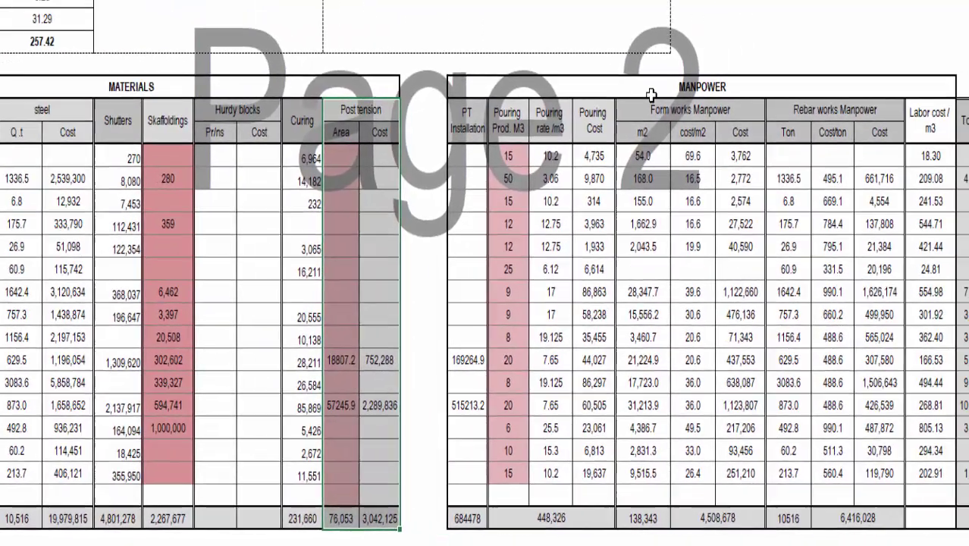
drag(651, 94, 642, 518)
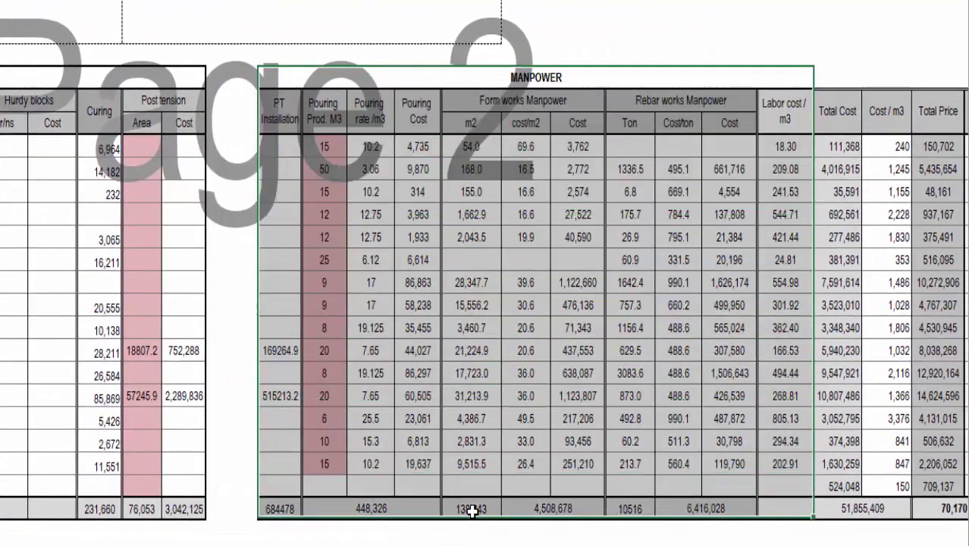
- Review the PT Installation, Pouring Cost, Rebar works Manpower, 30.6 cost/m2 and Form works Cost columns
click(407, 238)
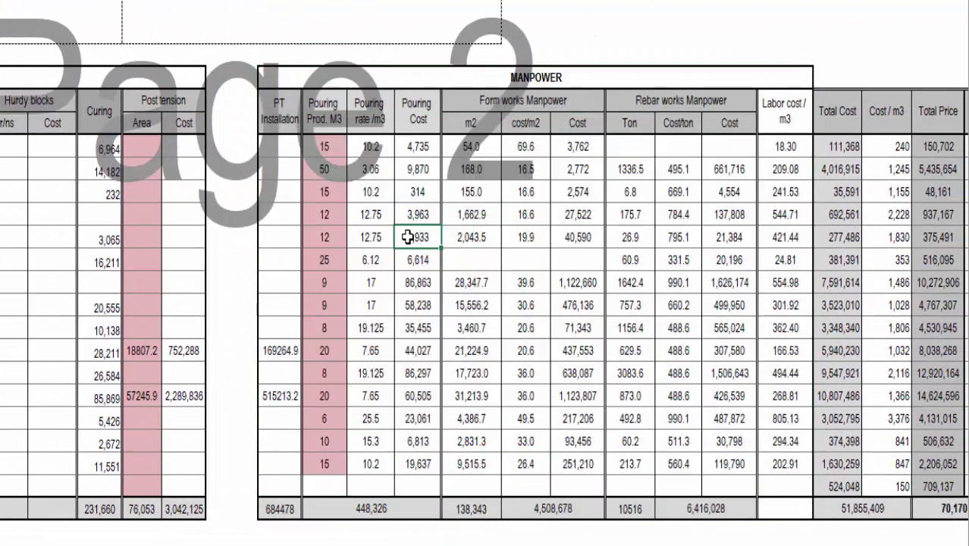
drag(272, 113, 270, 510)
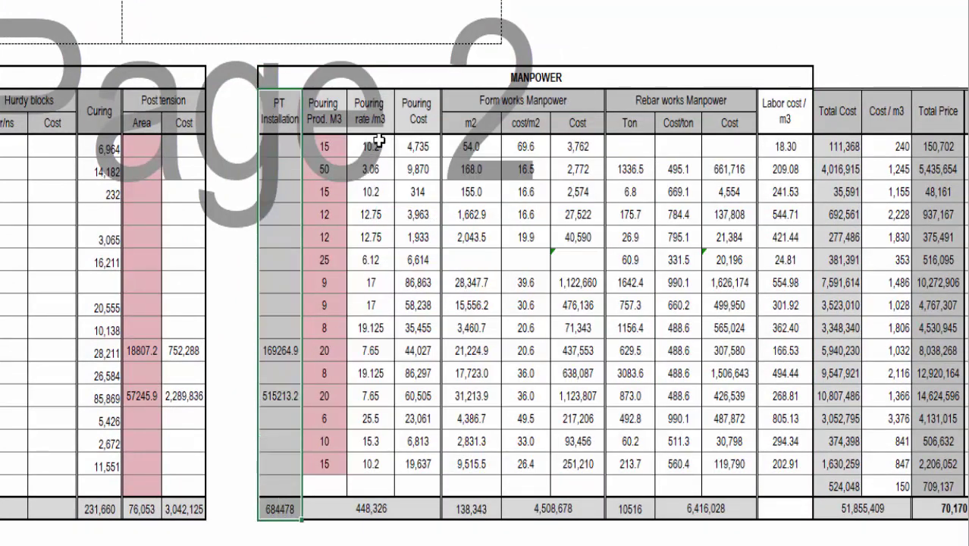
mouse_move(410, 123)
mouse_down()
mouse_move(419, 491)
mouse_move(437, 470)
mouse_move(576, 120)
mouse_move(574, 106)
mouse_move(569, 508)
mouse_up()
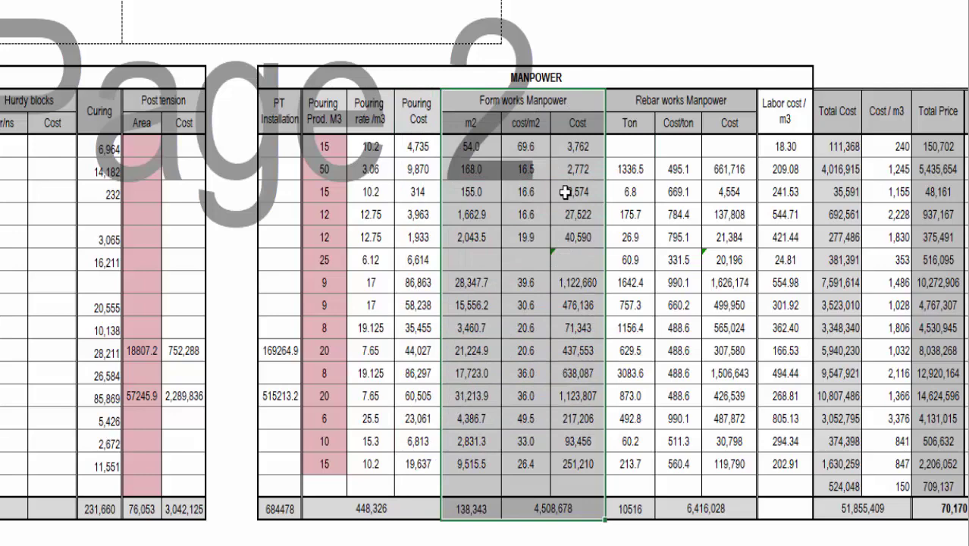
drag(729, 104, 734, 506)
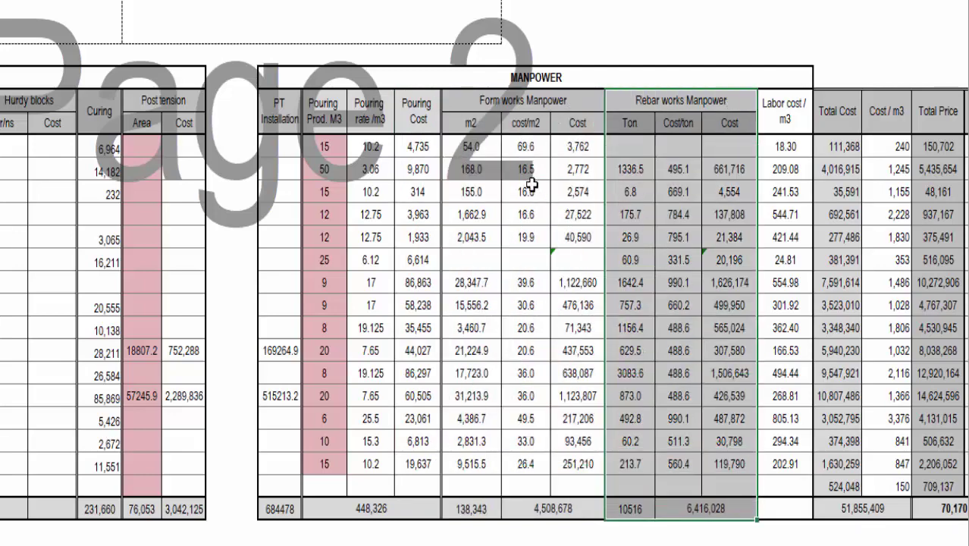
click(526, 259)
click(526, 306)
drag(579, 147, 589, 324)
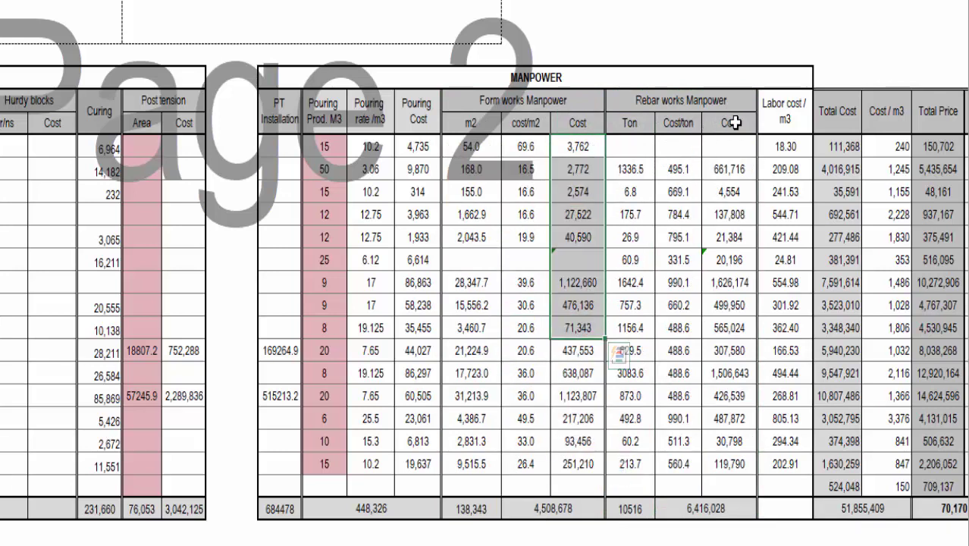
- Check rebar cost per ton, labor cost/m3, Total Cost, Cost/m3 and Total Prices 150,702, 48,161, 516,095
drag(677, 146, 724, 215)
drag(784, 110, 782, 466)
drag(852, 146, 829, 485)
drag(894, 145, 883, 398)
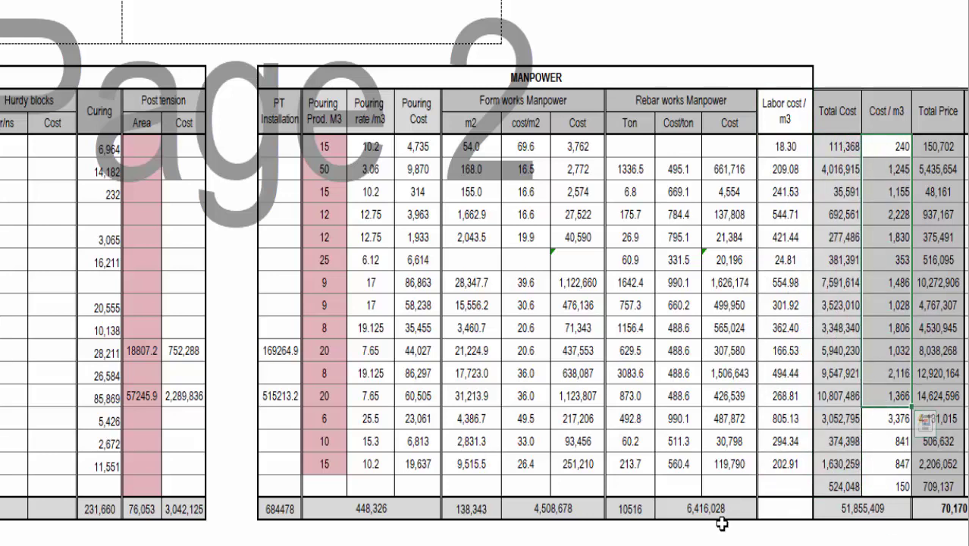
click(939, 146)
click(932, 191)
click(941, 147)
click(938, 260)
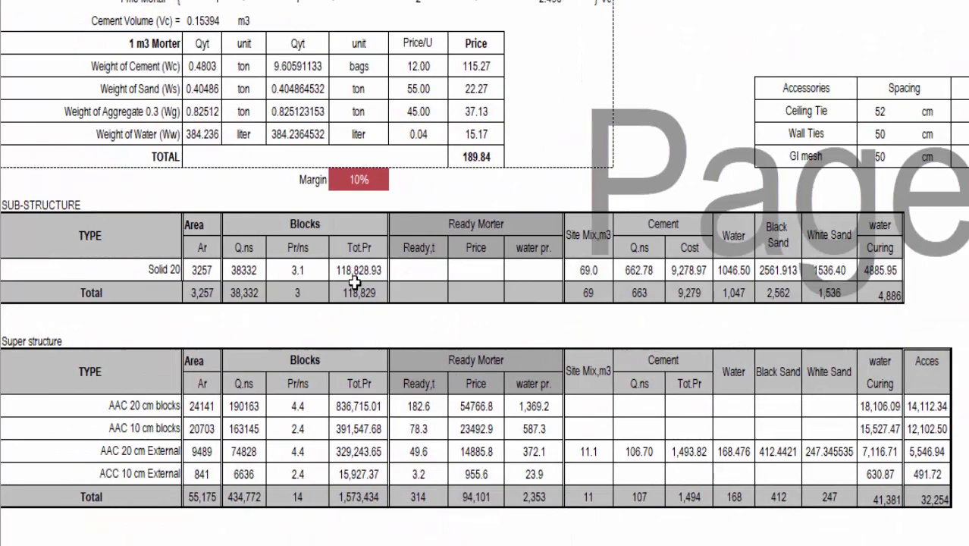
- Review the super structure blocks tables: Ready Mortar, Cement, water Curing, accessories and Labor sections
drag(275, 364, 879, 464)
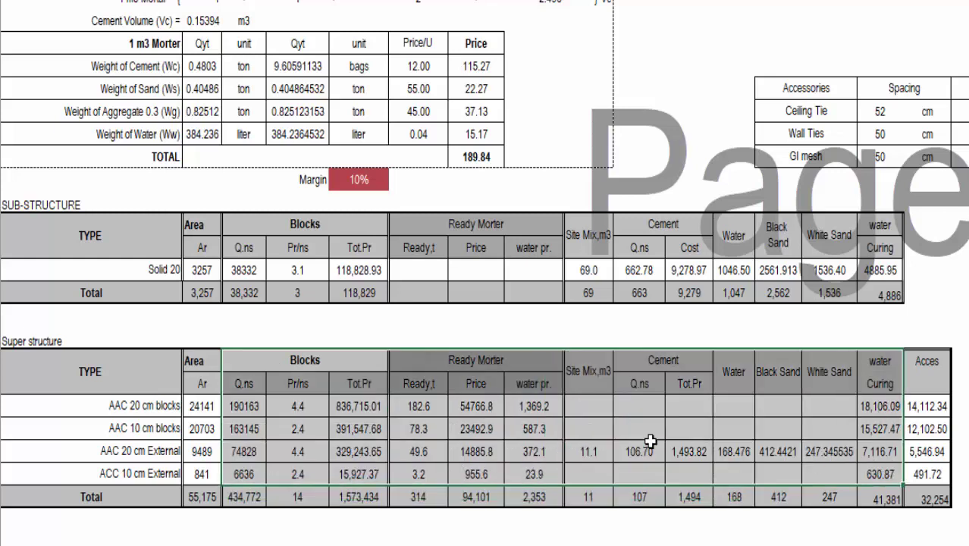
click(512, 360)
click(643, 361)
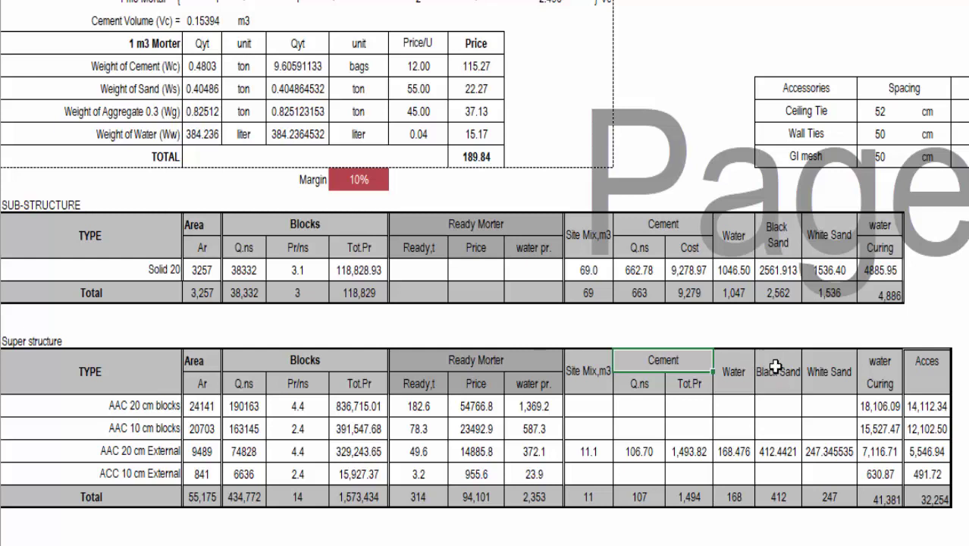
click(884, 379)
click(914, 367)
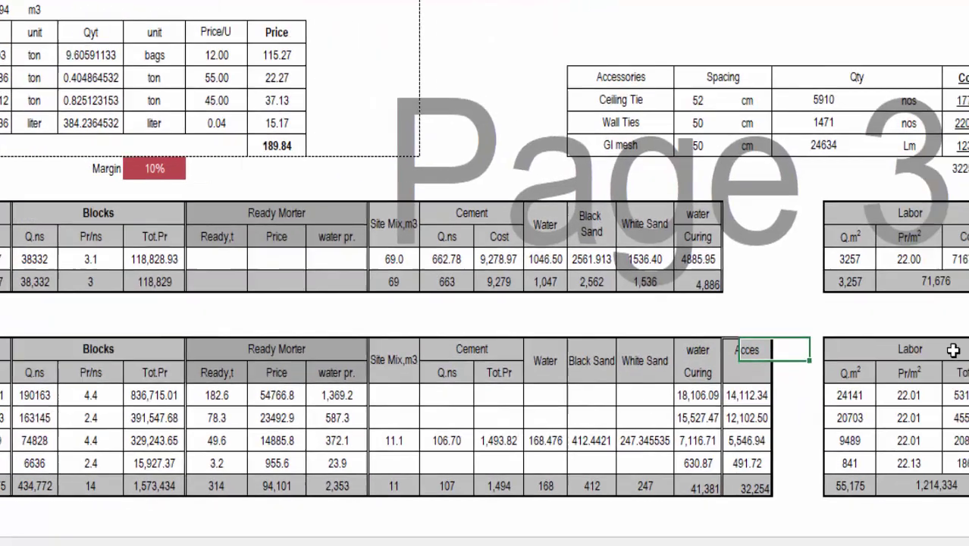
click(621, 342)
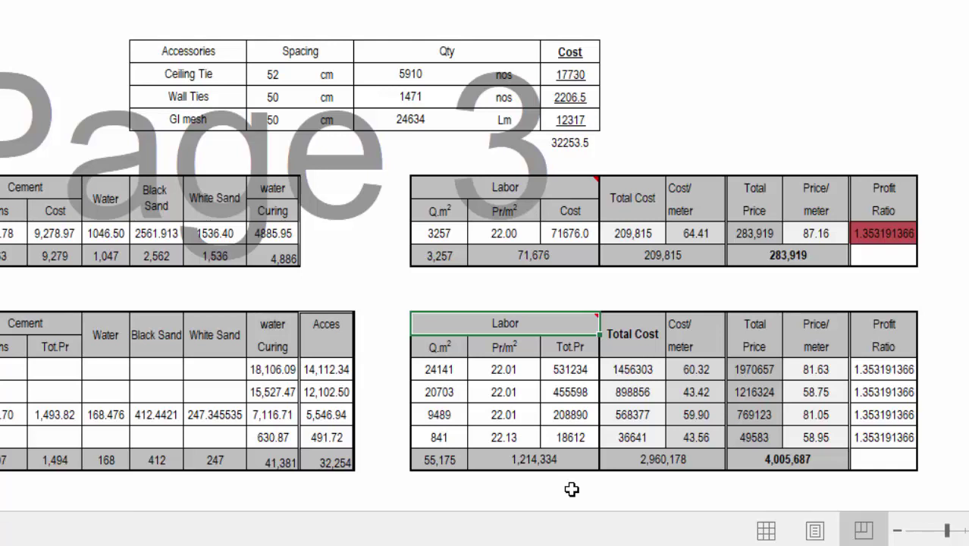
- Check the 1,456,303 total cost and 60.32 and 43.56 cost/meter, then sum Total Price and Price/meter
click(638, 344)
click(636, 372)
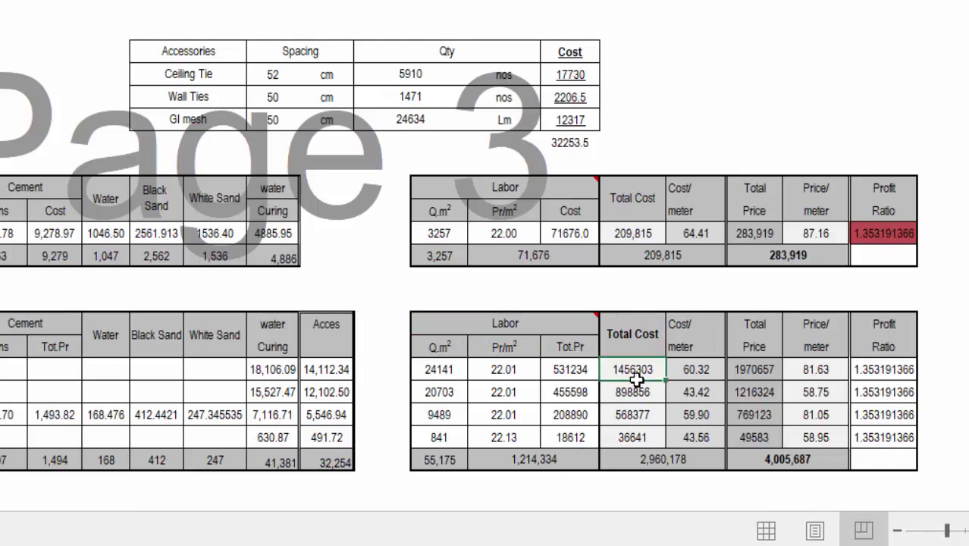
click(686, 370)
click(693, 445)
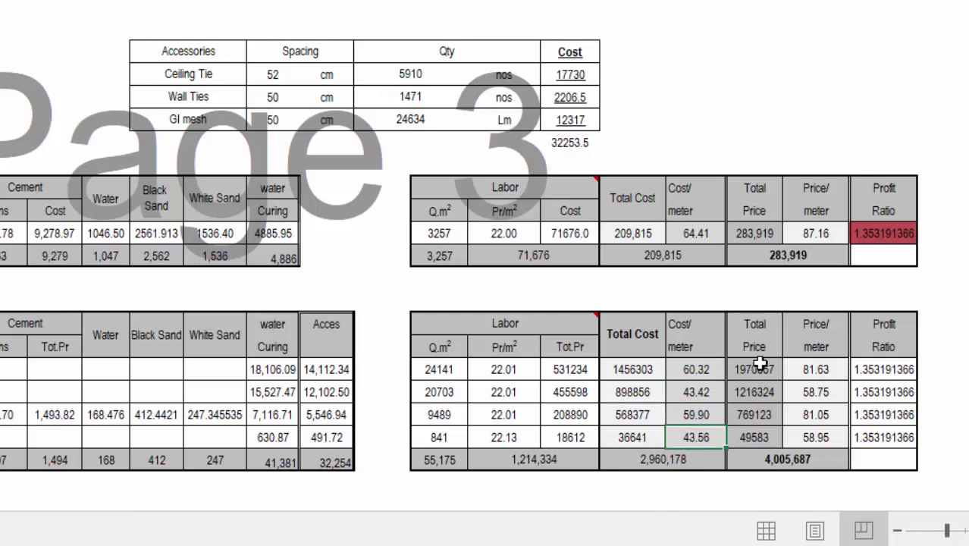
drag(759, 331, 811, 450)
click(758, 338)
drag(756, 327, 807, 431)
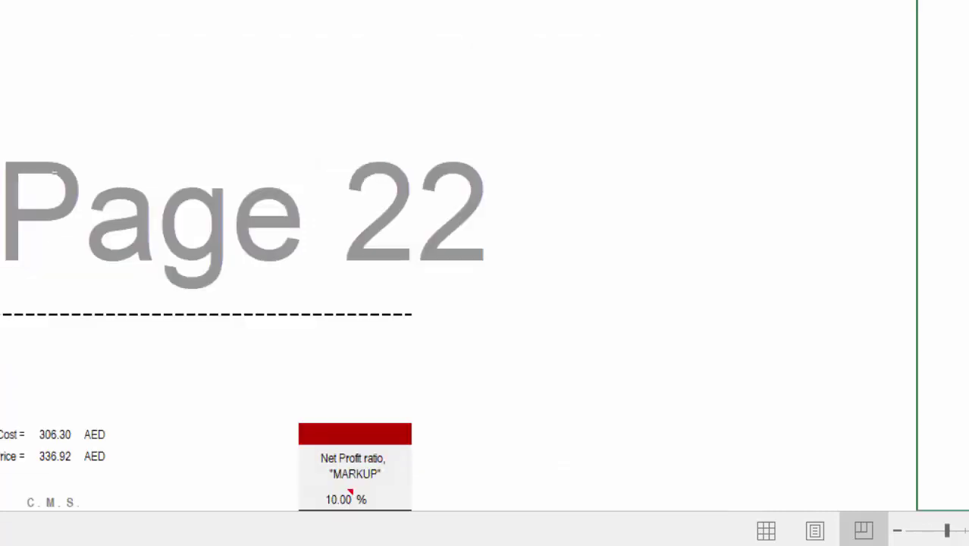
scroll(485, 273, left, 5)
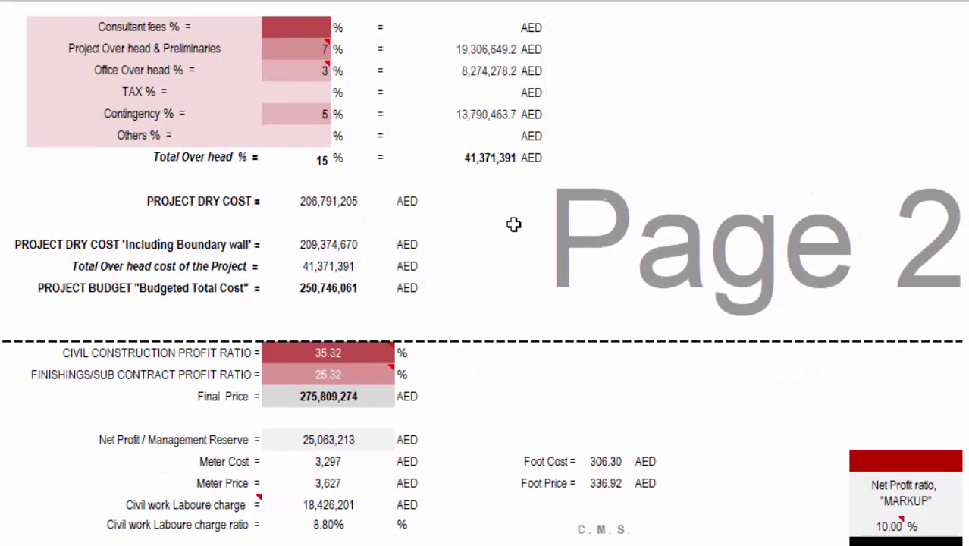
- Read the 250,746,061 project budget, then move down to the 275,809,274 final price
click(330, 288)
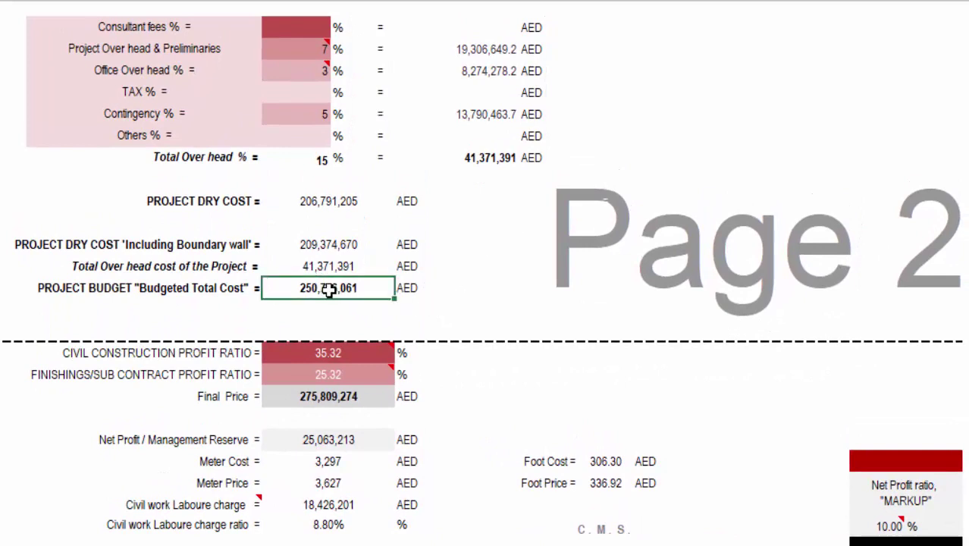
key(Down)
key(Down)
key(Down)
key(Down)
key(Down)
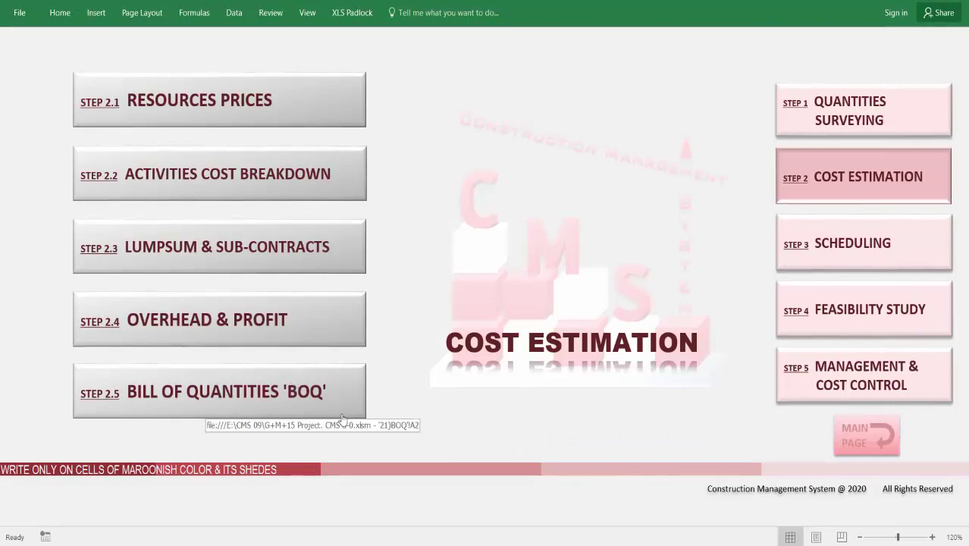
- In the BOQ, review back filling figures and Full area Excavation: 28,551.6 quantity, 8.7 rate, 247,269 amount
click(197, 403)
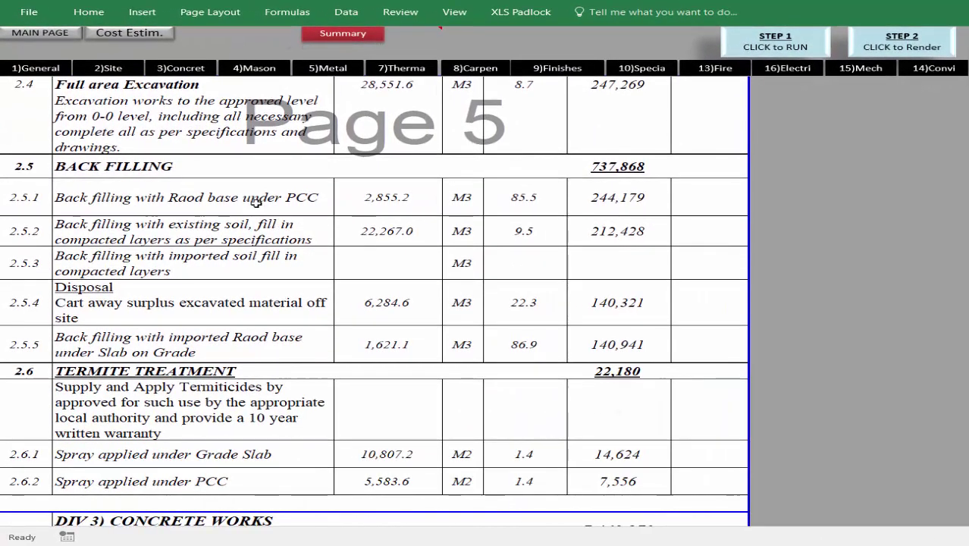
drag(321, 215, 253, 182)
drag(387, 197, 395, 363)
drag(523, 197, 502, 391)
drag(621, 197, 636, 270)
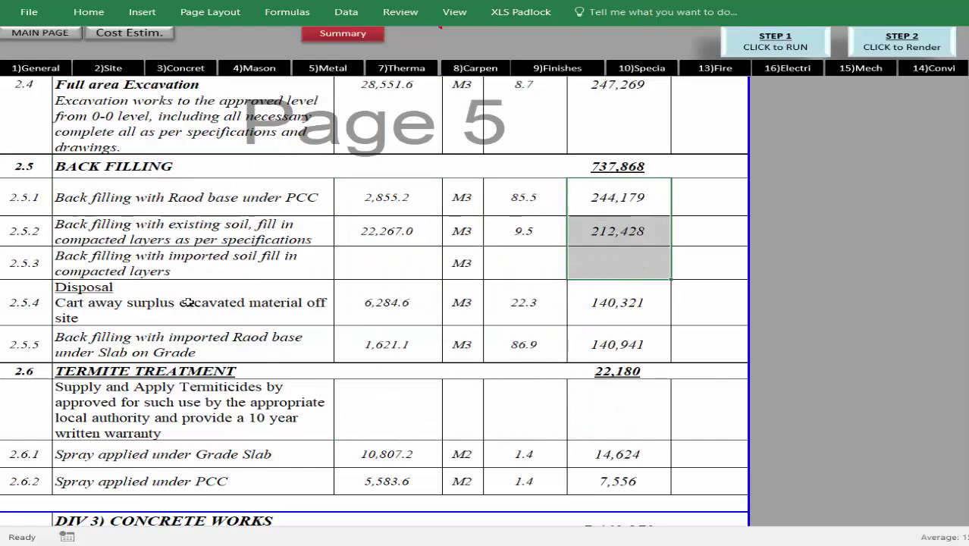
click(210, 97)
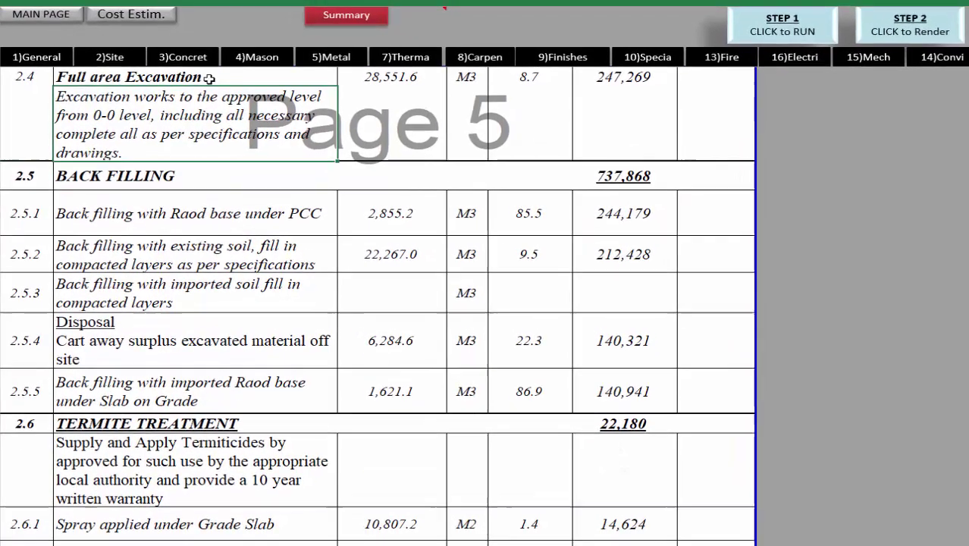
click(383, 79)
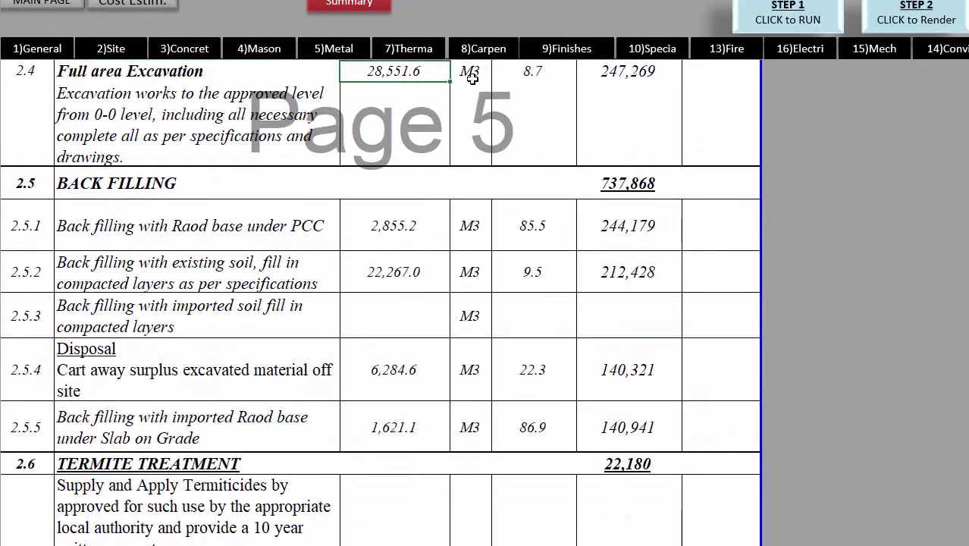
click(523, 76)
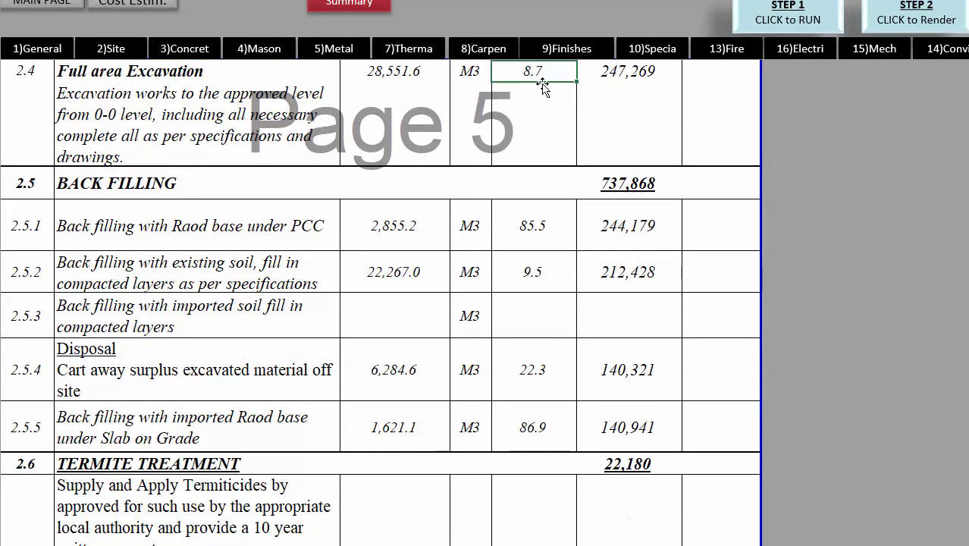
click(595, 68)
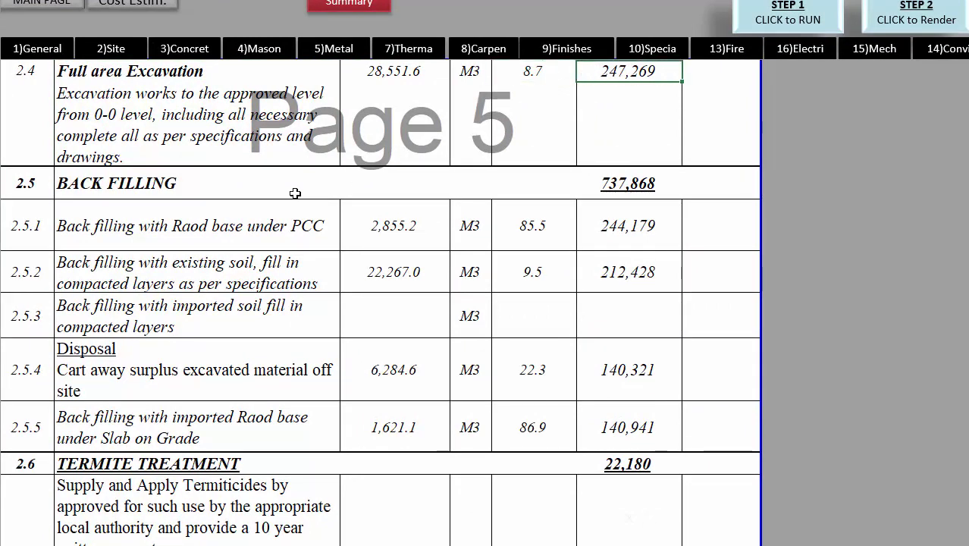
- Review back filling items 2.5.1–2.5.4 and Disposal: 6,284.6 quantity, 22.3 rate, 140,321 amount
drag(272, 228, 266, 365)
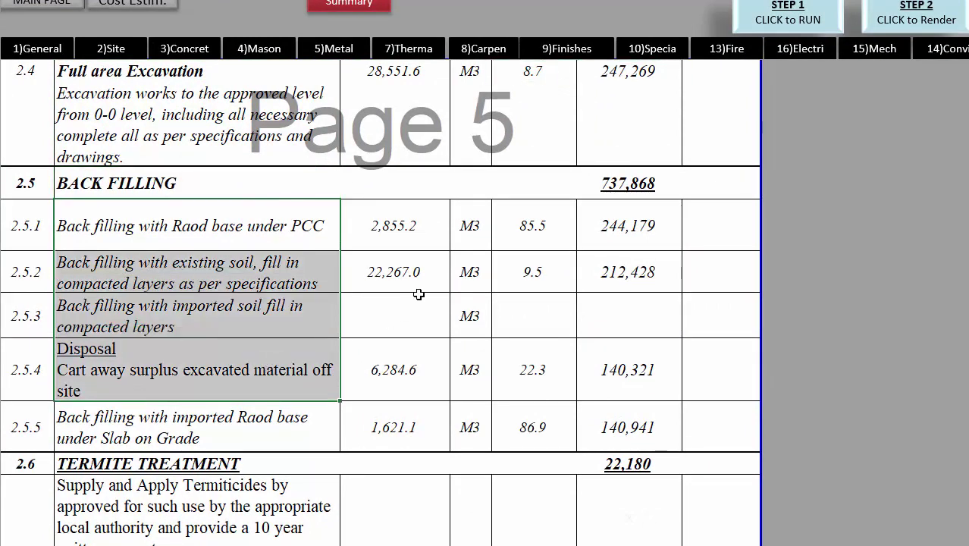
drag(409, 225, 402, 376)
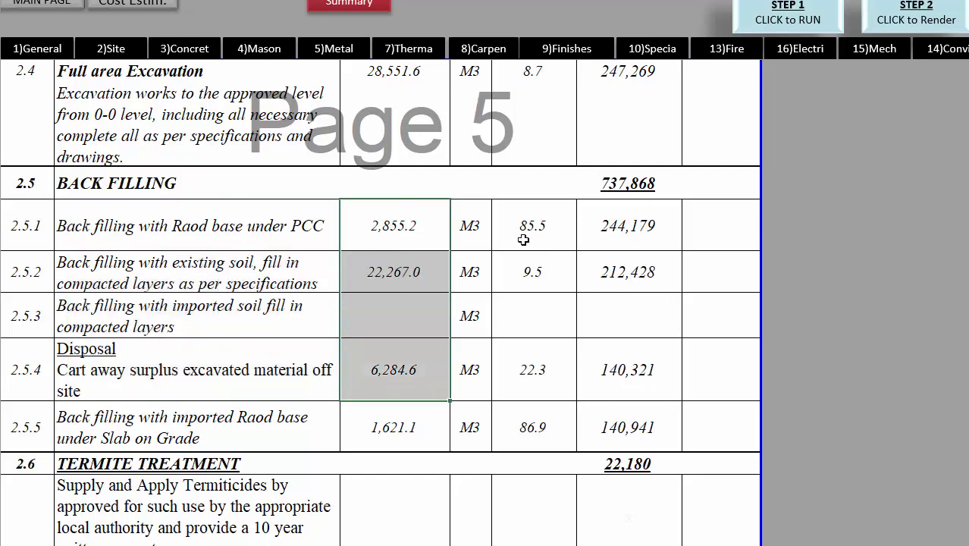
click(226, 377)
click(396, 382)
click(287, 391)
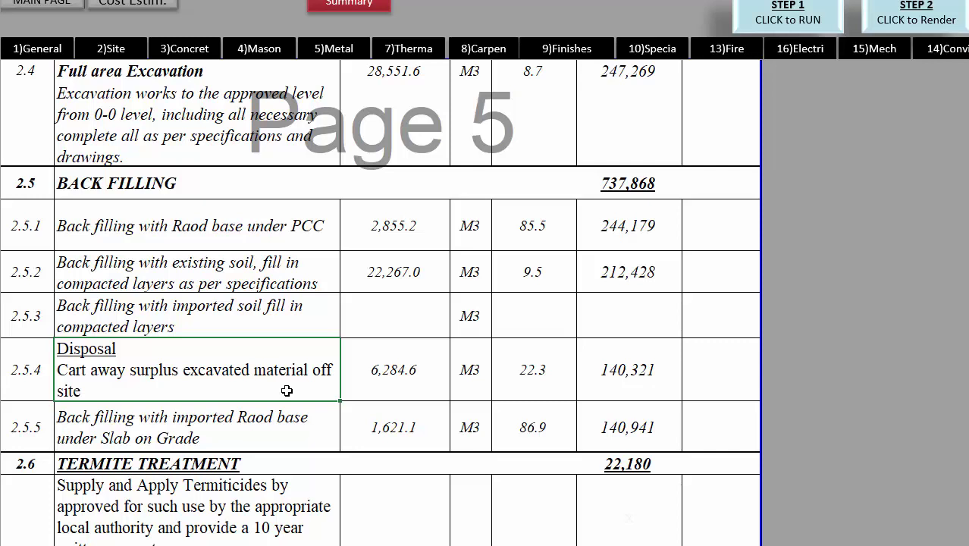
click(370, 391)
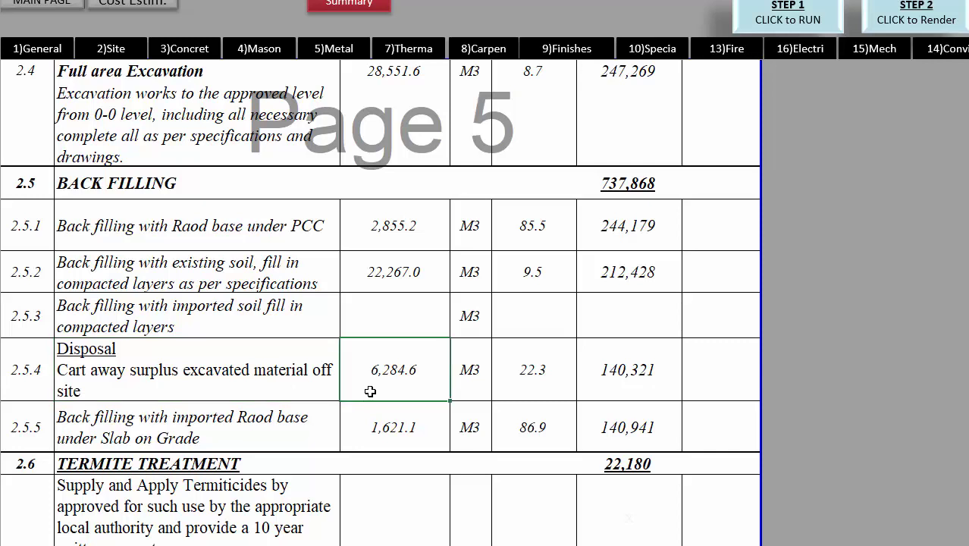
click(534, 394)
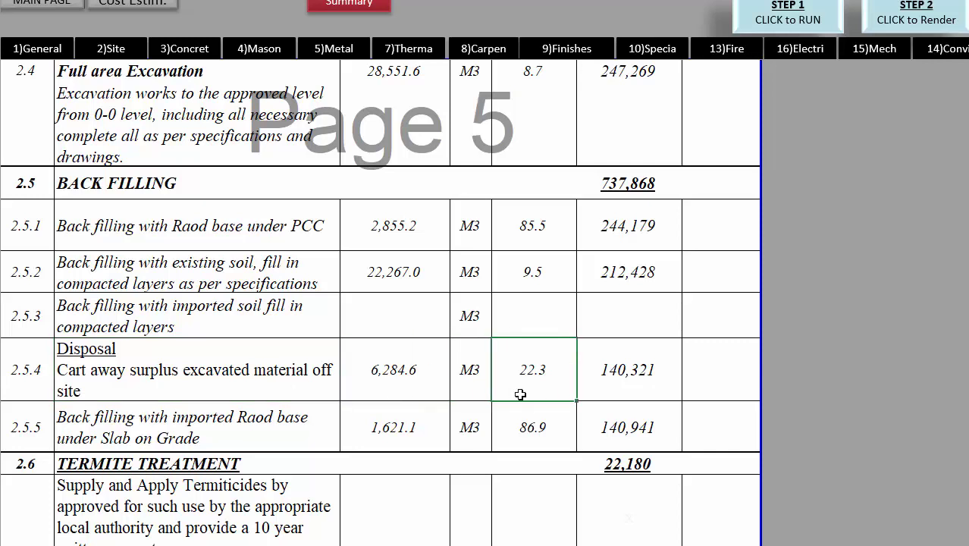
click(614, 387)
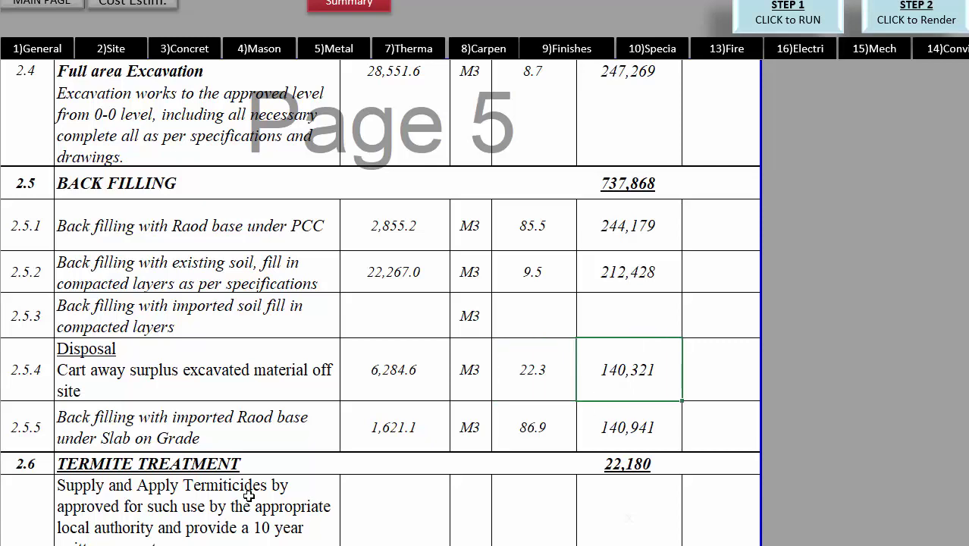
- Review DIV 3 sub-structure concrete items: 464.3 PCC quantity, rates from 324.6, amounts 150,702 to 516,095
scroll(248, 496, down, 2)
click(220, 417)
scroll(214, 449, down, 3)
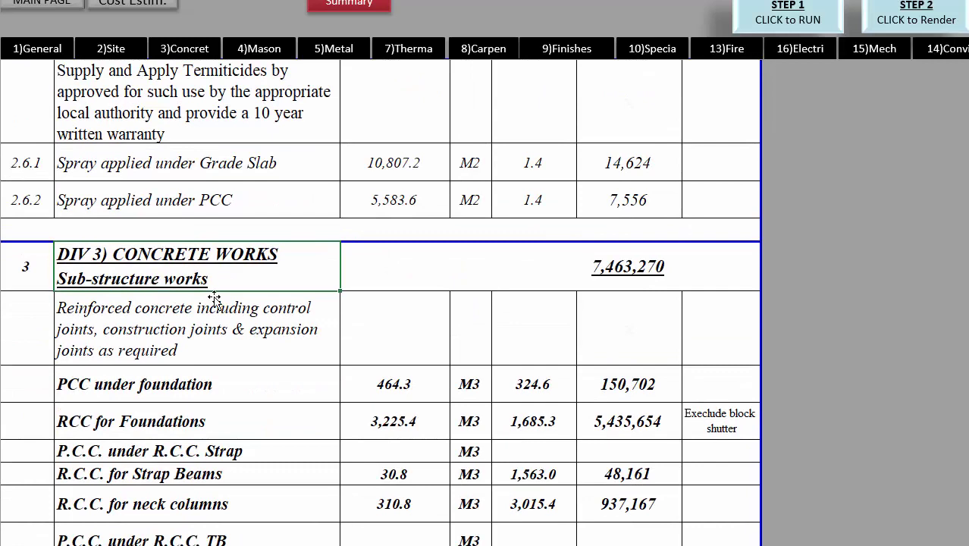
drag(158, 387, 160, 535)
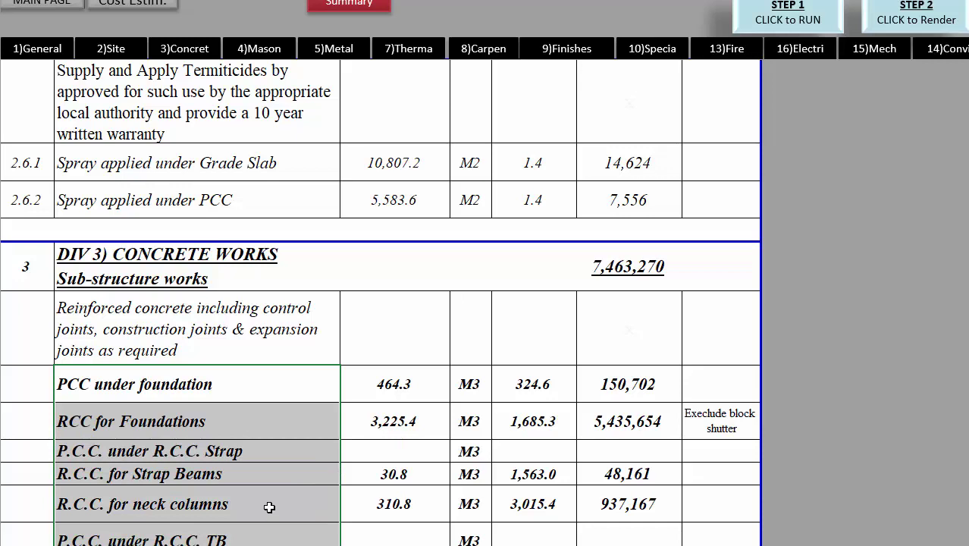
click(407, 384)
drag(407, 385, 398, 538)
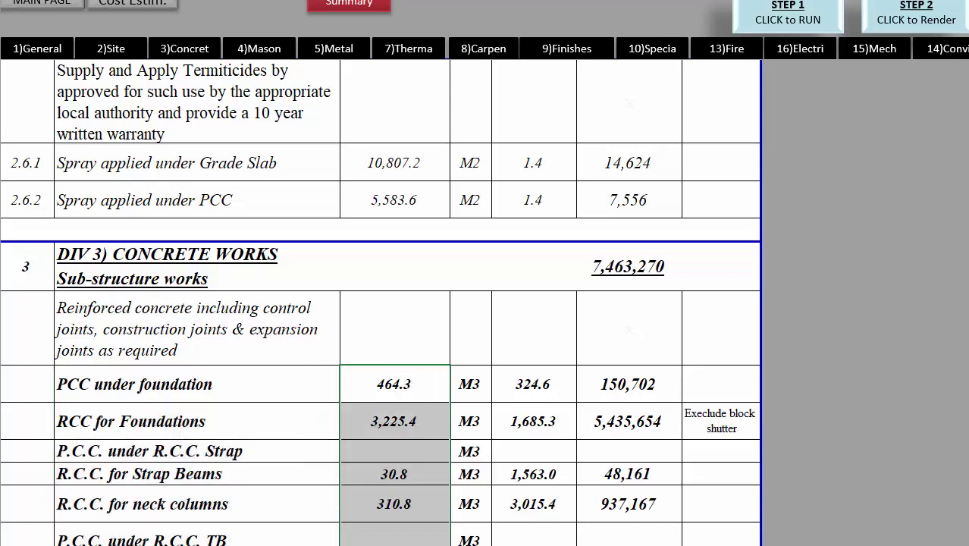
drag(535, 384, 535, 538)
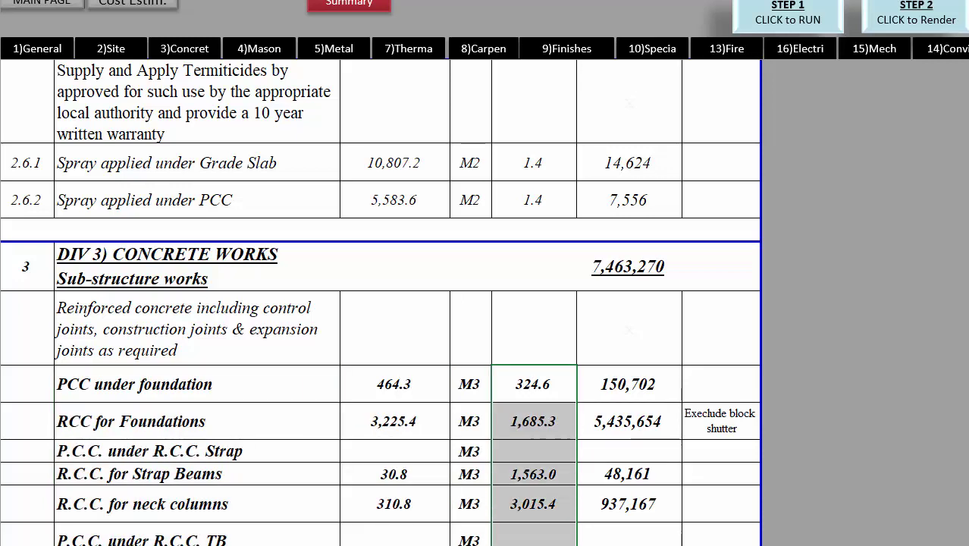
scroll(731, 347, down, 2)
drag(628, 297, 629, 485)
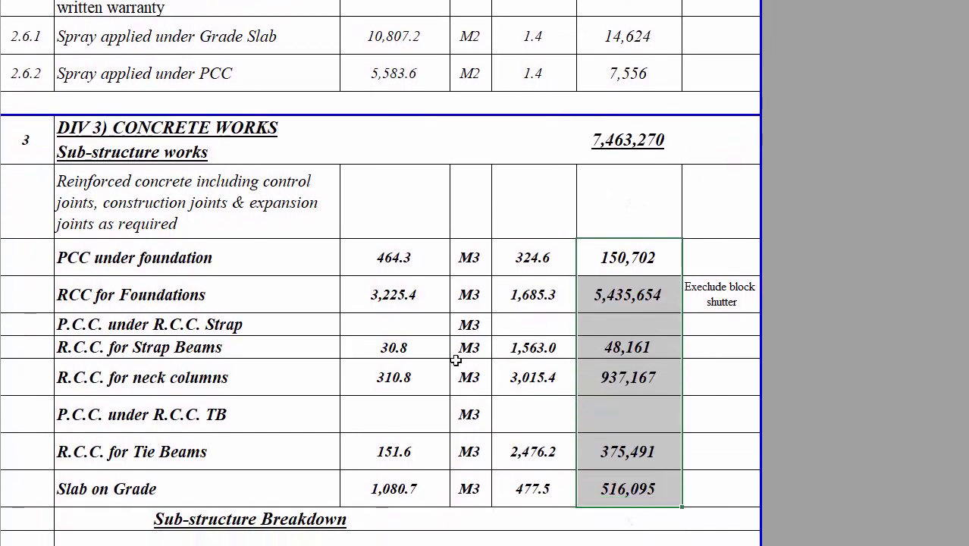
- Review the Sub-structure Breakdown concrete rates 312.9 to 307.3 and their amounts from 145,246
scroll(455, 360, down, 3)
scroll(456, 360, down, 4)
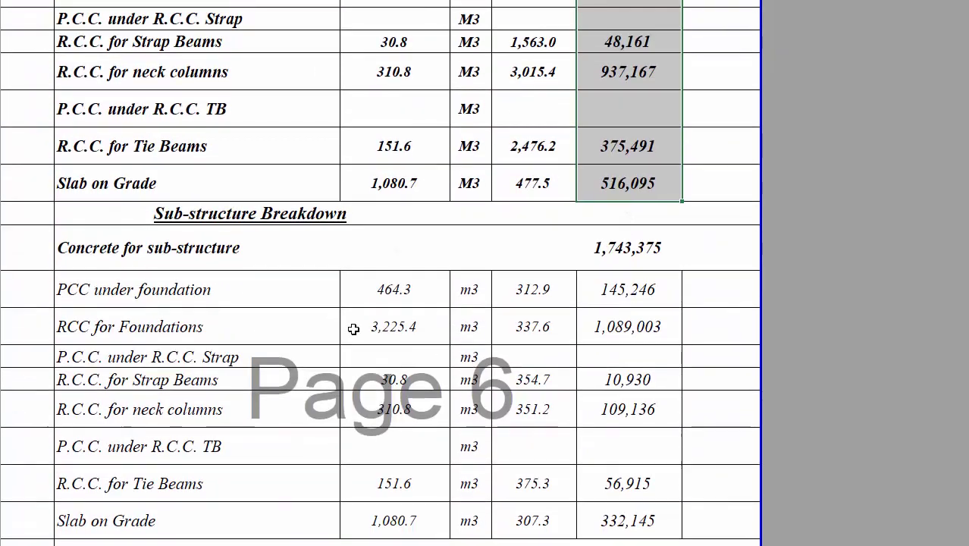
click(213, 224)
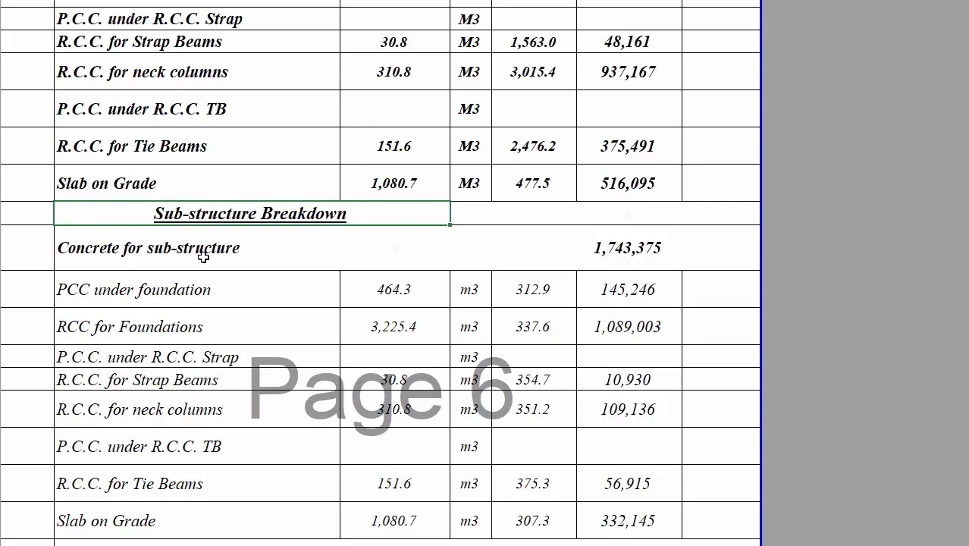
click(199, 295)
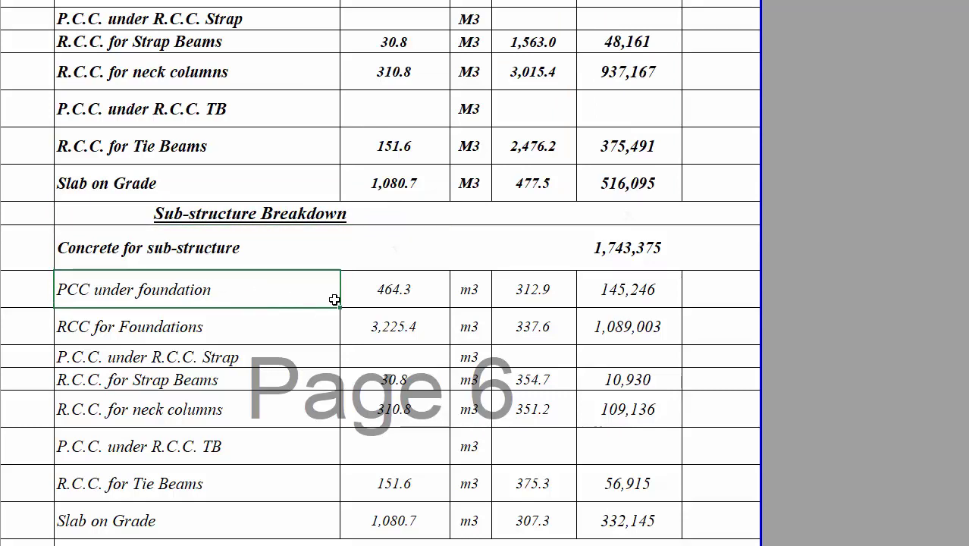
drag(529, 289, 540, 520)
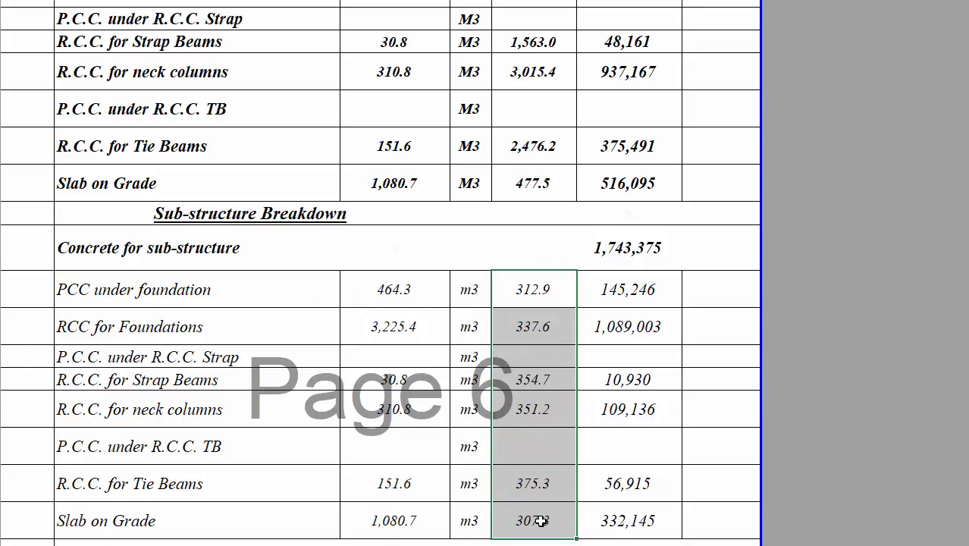
key(Right)
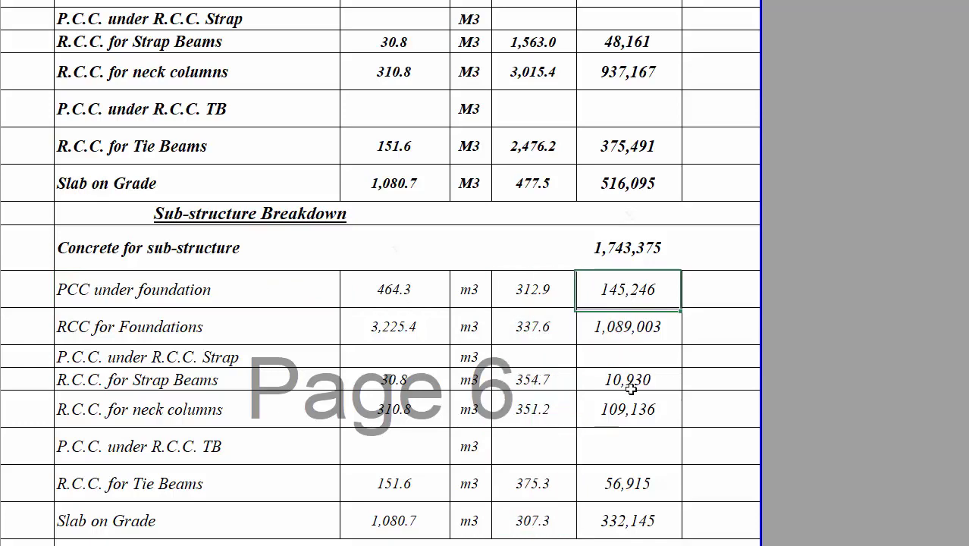
drag(629, 290, 639, 520)
- Review sub-structure rebar: quantities 1,336.5 to 60.9 ton, rates 3,241 to 3,020, amounts 4,331,587 to 183,950
scroll(639, 442, down, 3)
scroll(627, 404, down, 2)
click(260, 197)
click(218, 159)
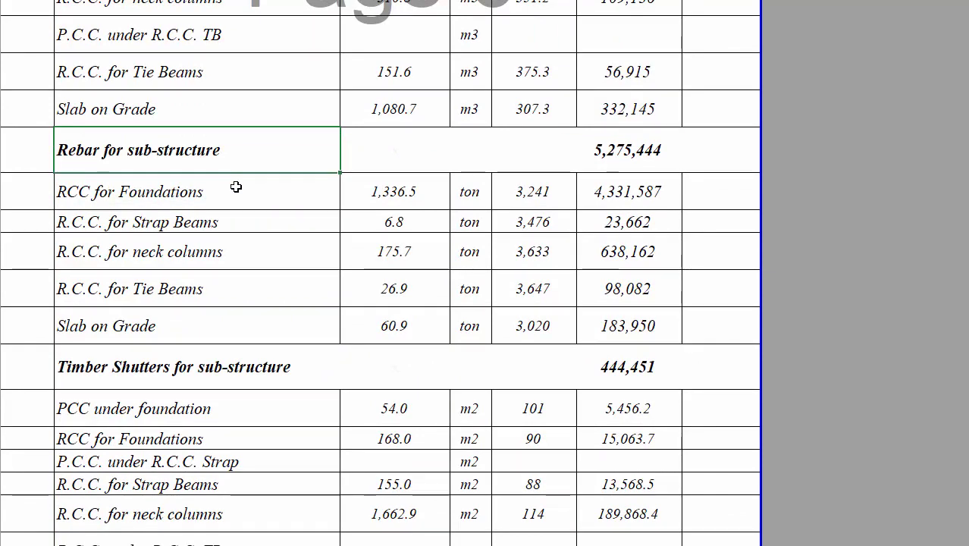
drag(377, 198, 383, 314)
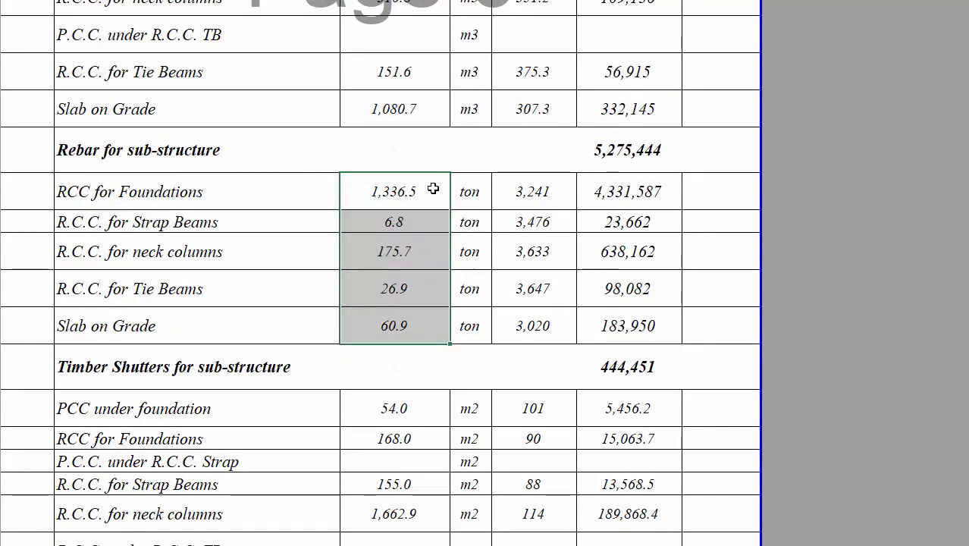
drag(428, 188, 452, 330)
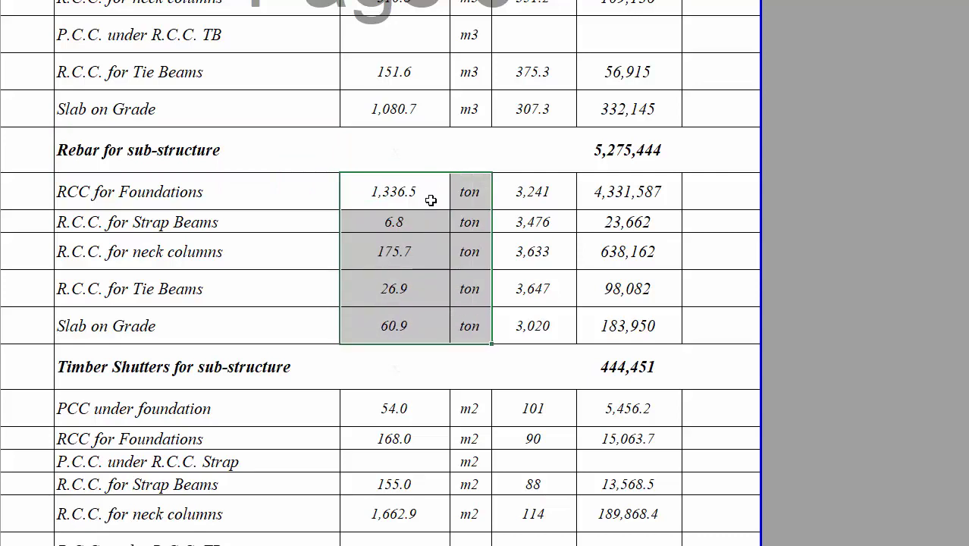
drag(565, 194, 555, 318)
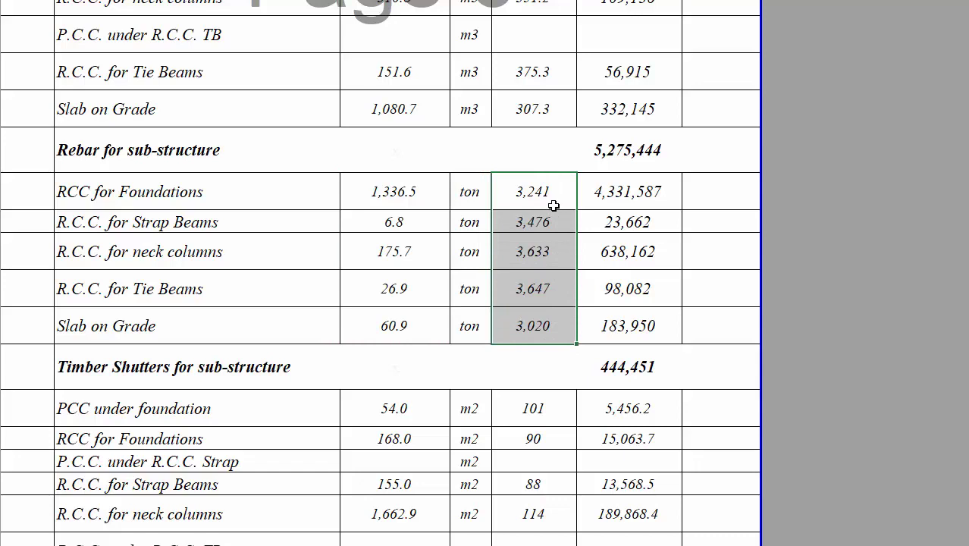
drag(639, 199, 640, 315)
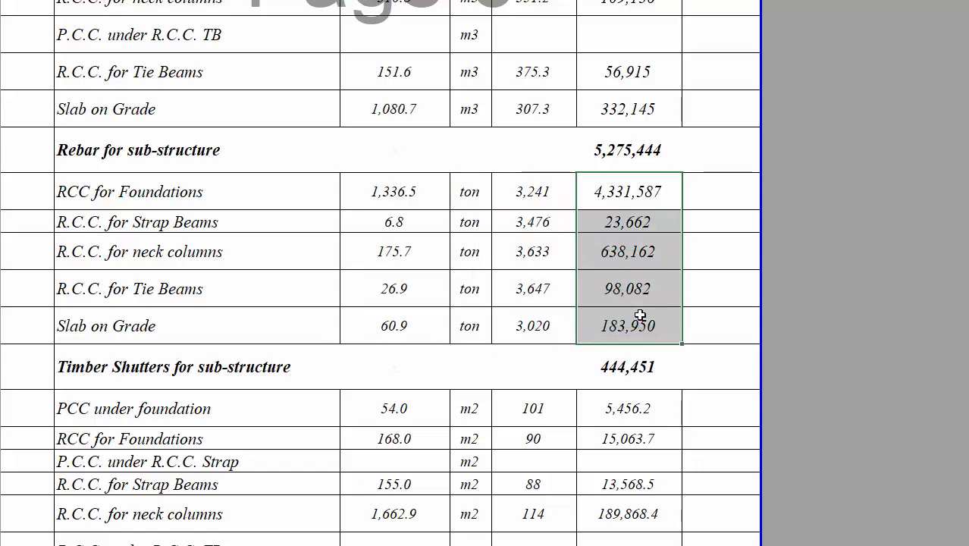
- Review sub-structure timber shutters: quantities 54.0 to 2,043.5, rates from 101, amounts from 5,456.2
scroll(622, 316, down, 1)
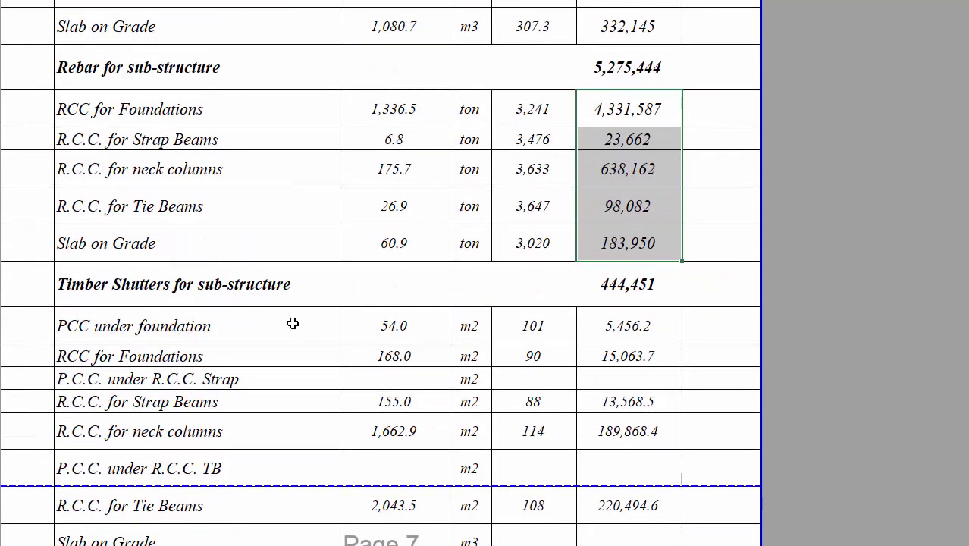
click(259, 281)
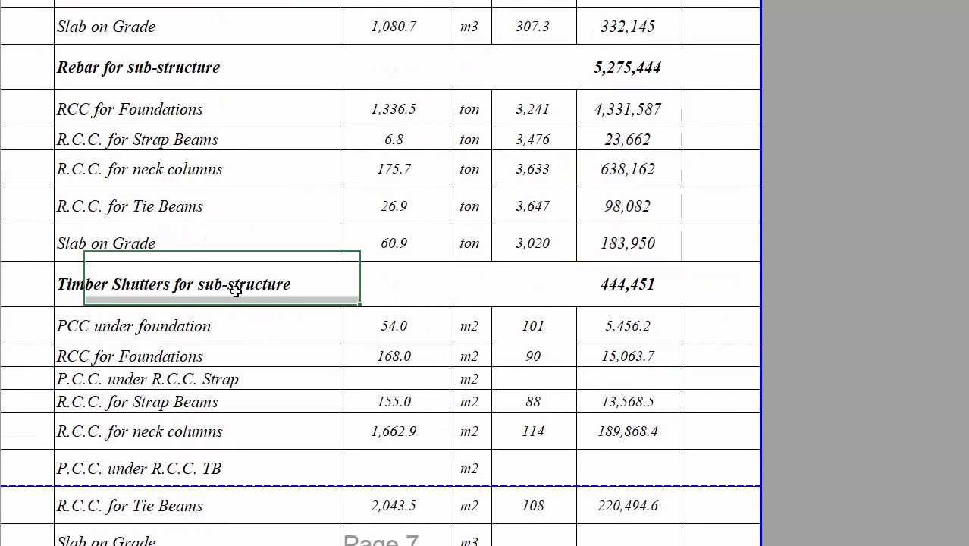
scroll(269, 328, down, 1)
scroll(270, 328, down, 1)
drag(257, 229, 256, 423)
drag(413, 212, 400, 413)
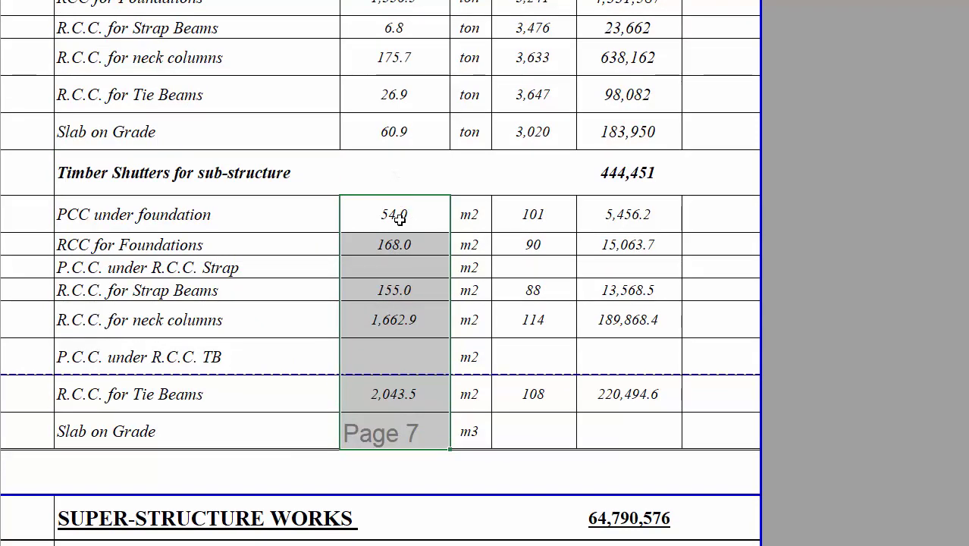
drag(548, 218, 557, 404)
drag(628, 214, 627, 417)
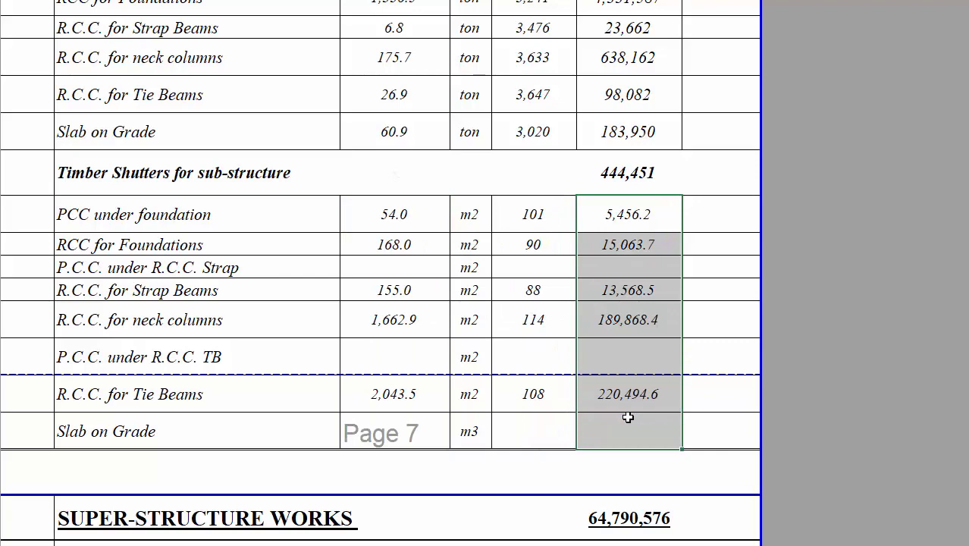
scroll(253, 150, down, 1)
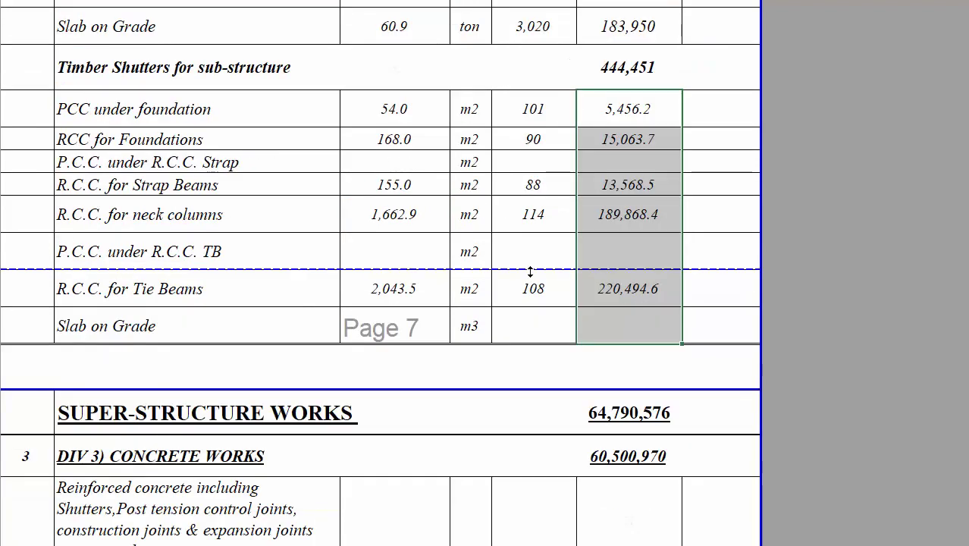
scroll(530, 271, down, 8)
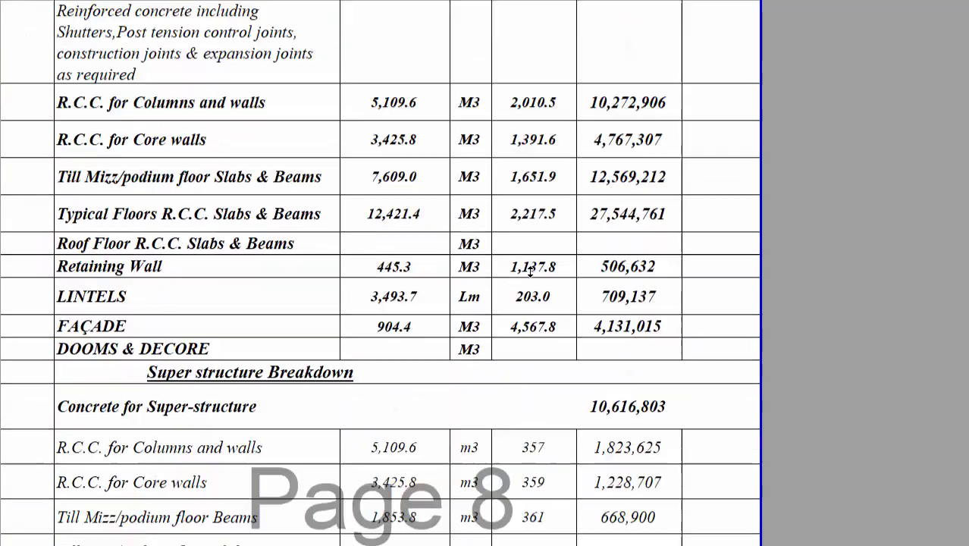
- Scroll to the BOQ summary and highlight the 275,809,274 AED grand total amount
scroll(529, 271, down, 4)
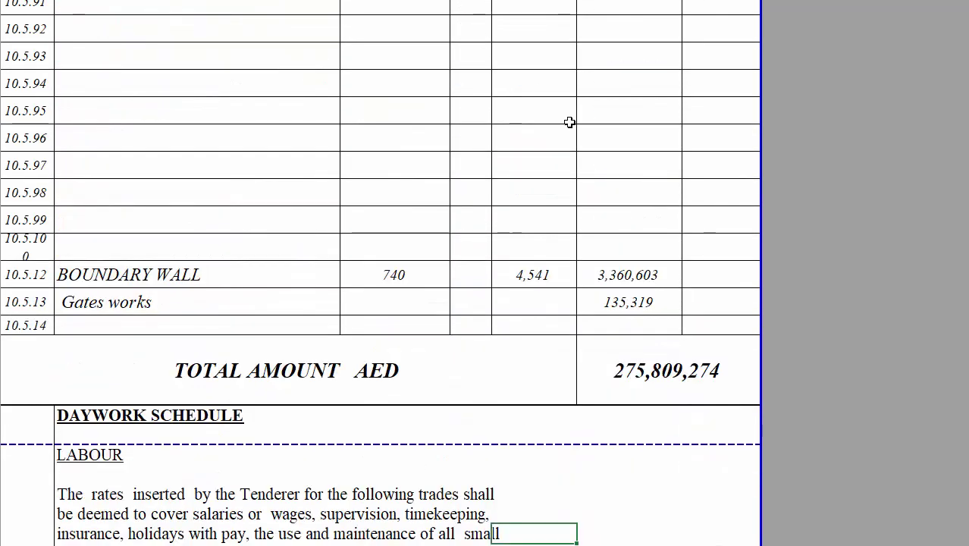
scroll(554, 128, down, 3)
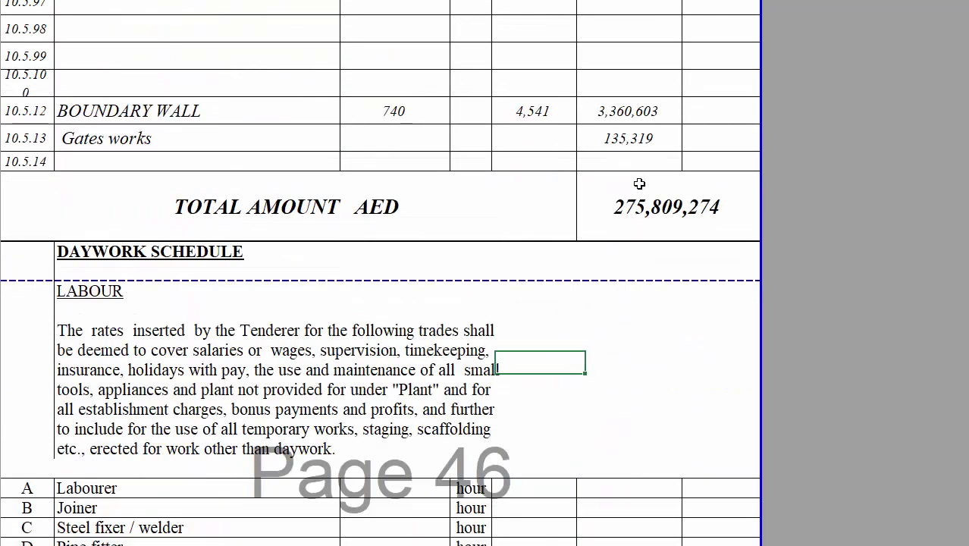
click(633, 182)
scroll(638, 193, down, 1)
scroll(638, 192, down, 10)
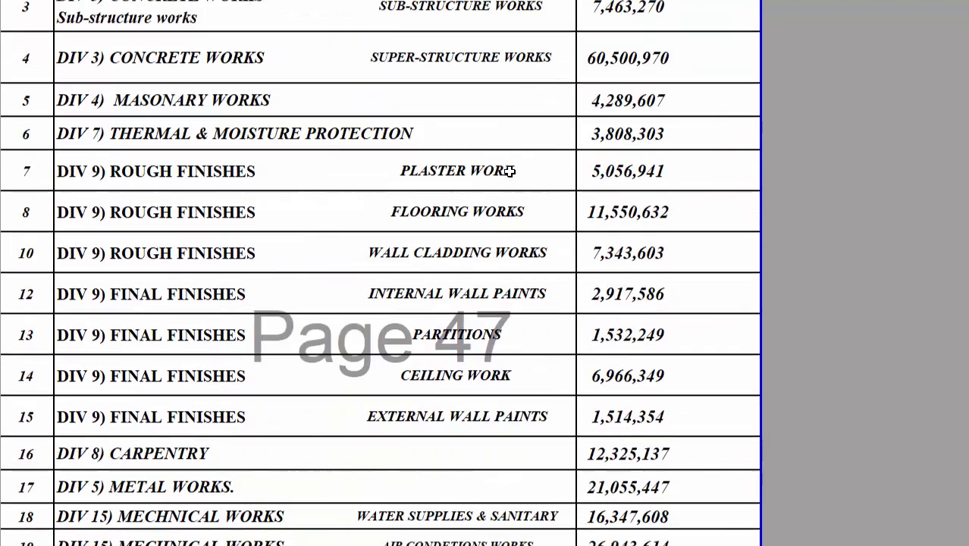
scroll(493, 181, up, 4)
scroll(465, 190, down, 3)
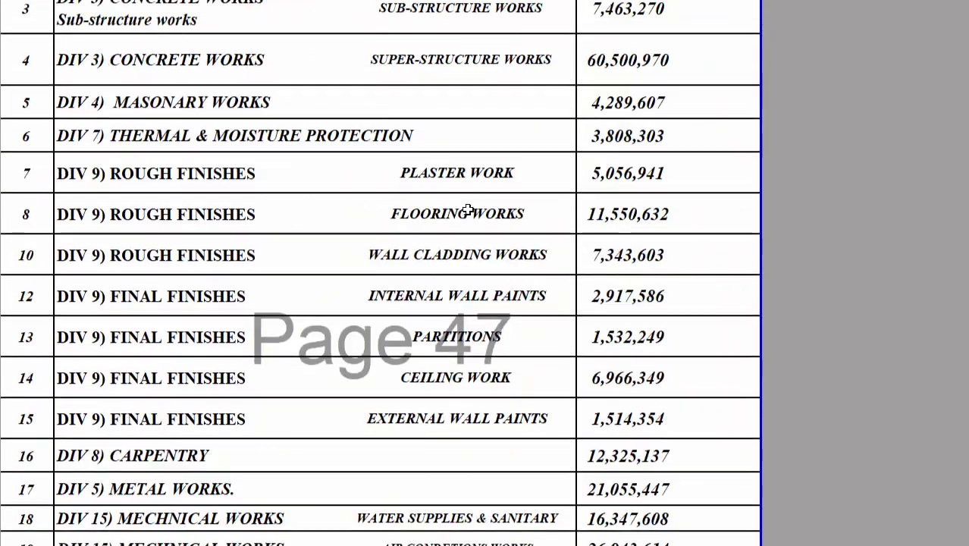
scroll(469, 228, down, 5)
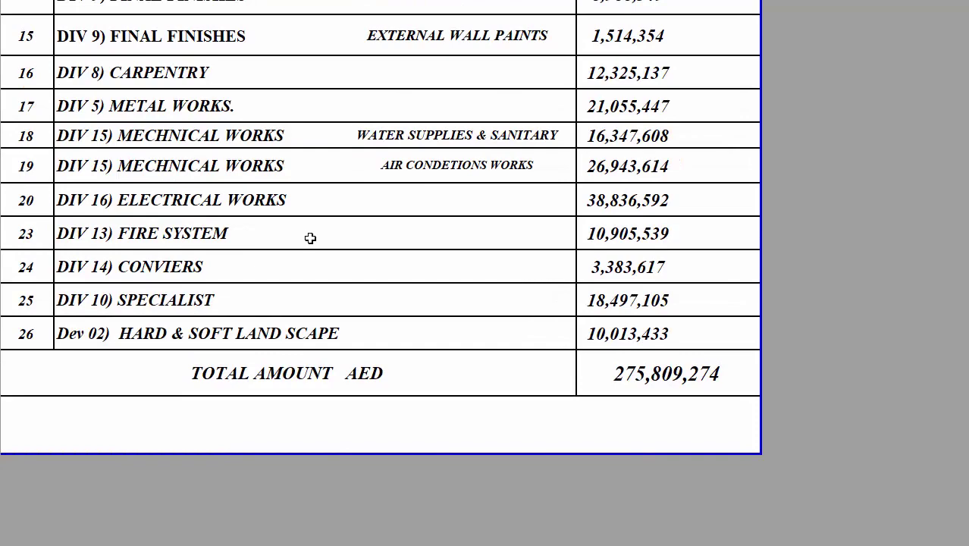
click(684, 359)
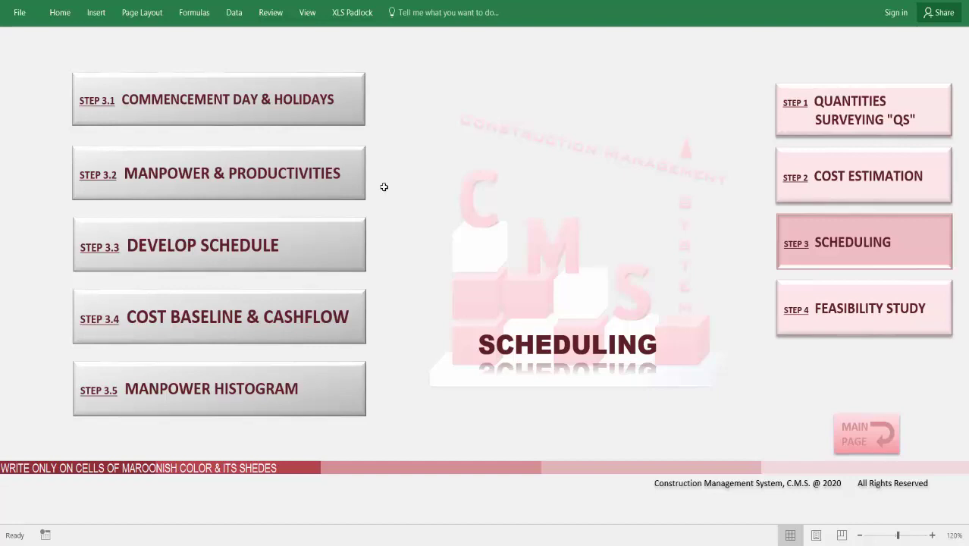
- Open the Gantt sheet and review activities MOBILIZATION to Slab on Grade with weights like 0.07% and 0.28%
click(332, 264)
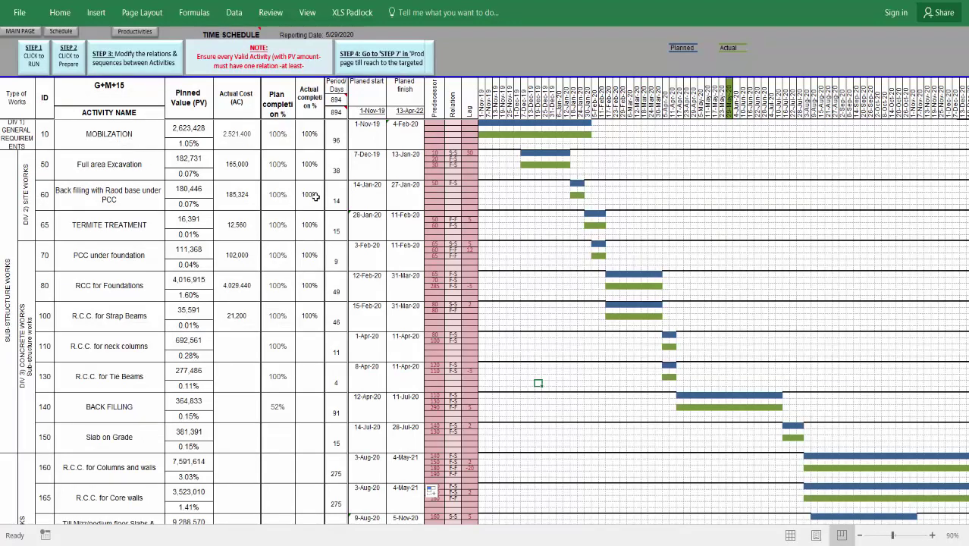
drag(94, 133, 104, 447)
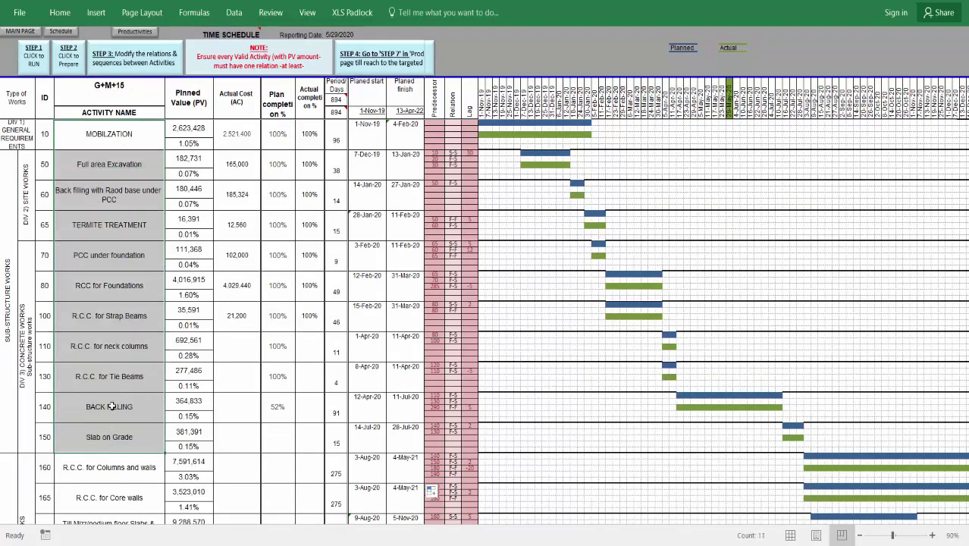
drag(194, 131, 185, 373)
click(197, 173)
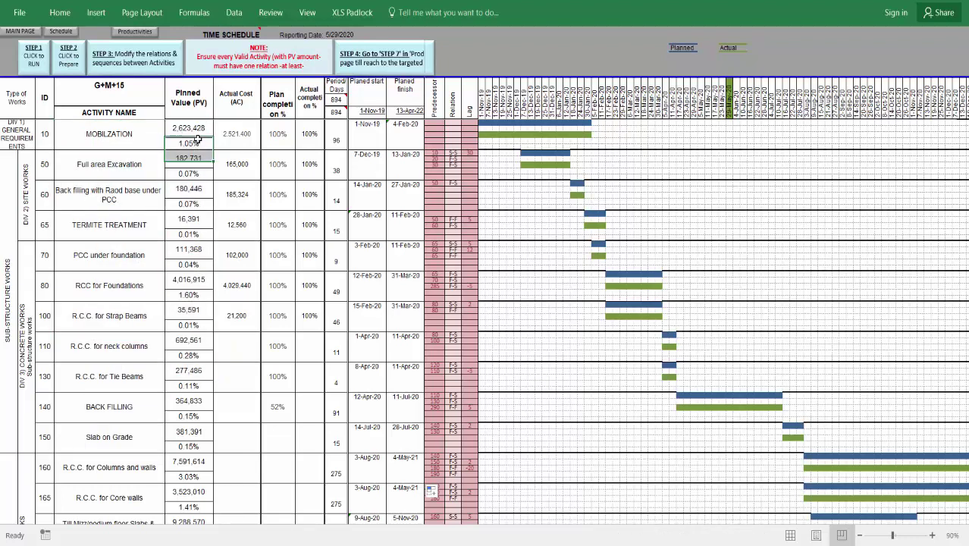
click(188, 204)
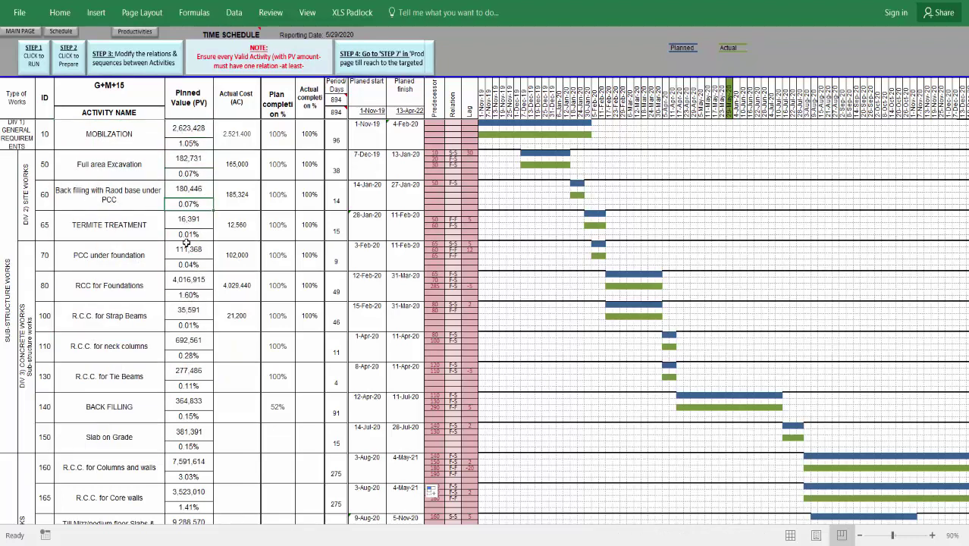
click(185, 234)
click(184, 265)
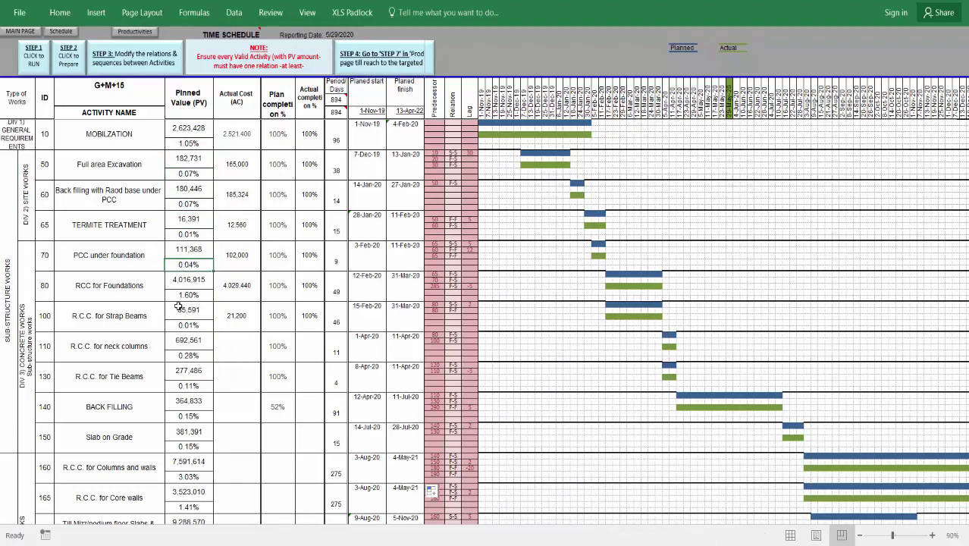
click(151, 353)
click(174, 354)
- Review durations 96 to 46 and the 7-Dec-19 to 13-Jan-20 dates, zoom out, then return to Scheduling
drag(336, 141, 336, 328)
click(367, 161)
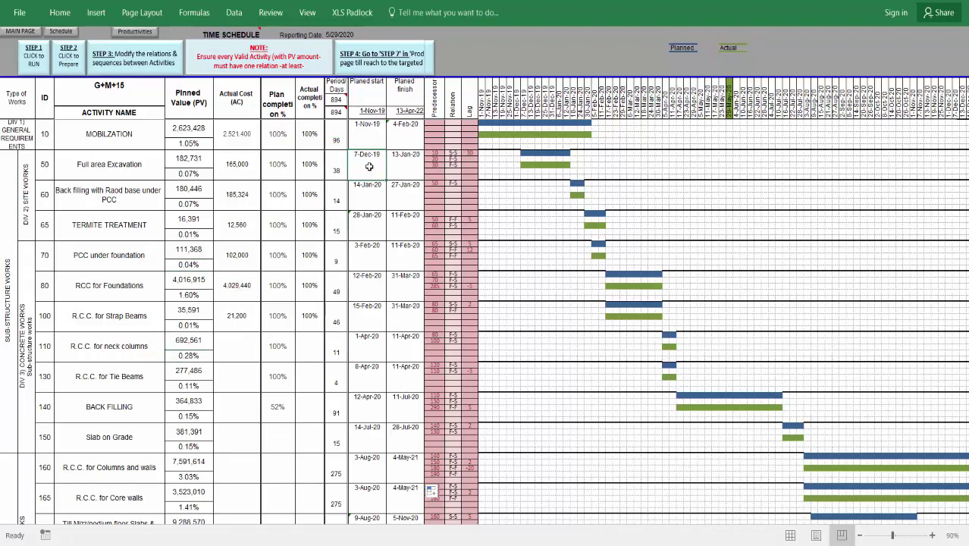
click(391, 158)
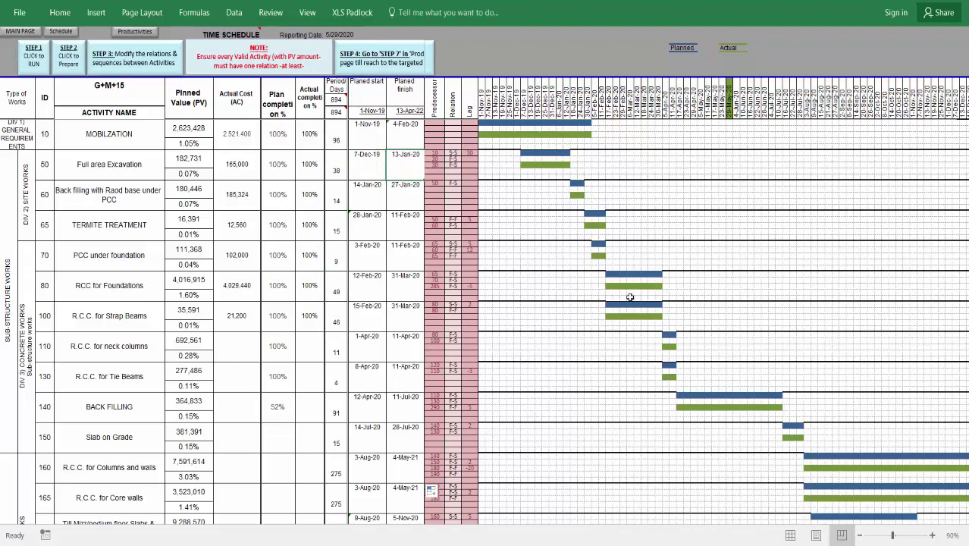
scroll(697, 388, down, 2)
click(859, 535)
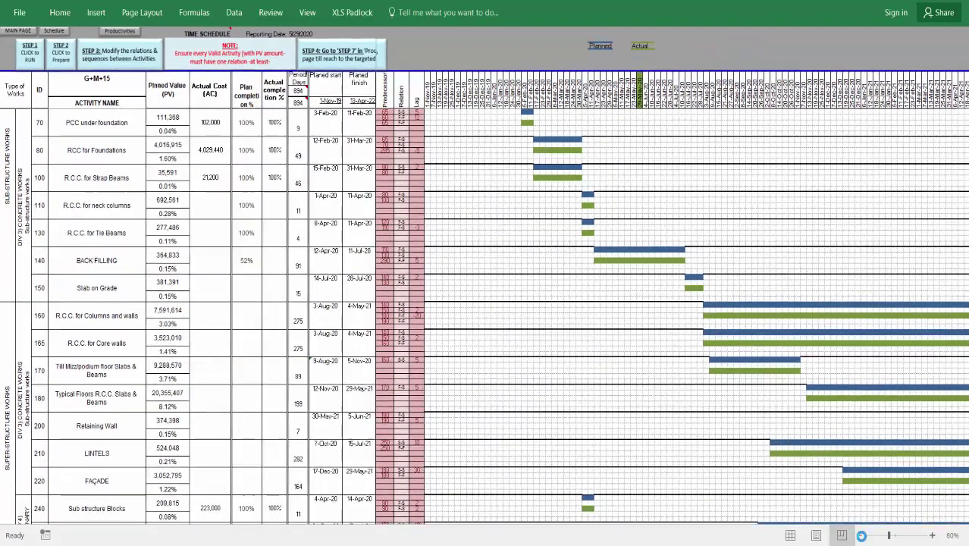
click(859, 535)
click(859, 535)
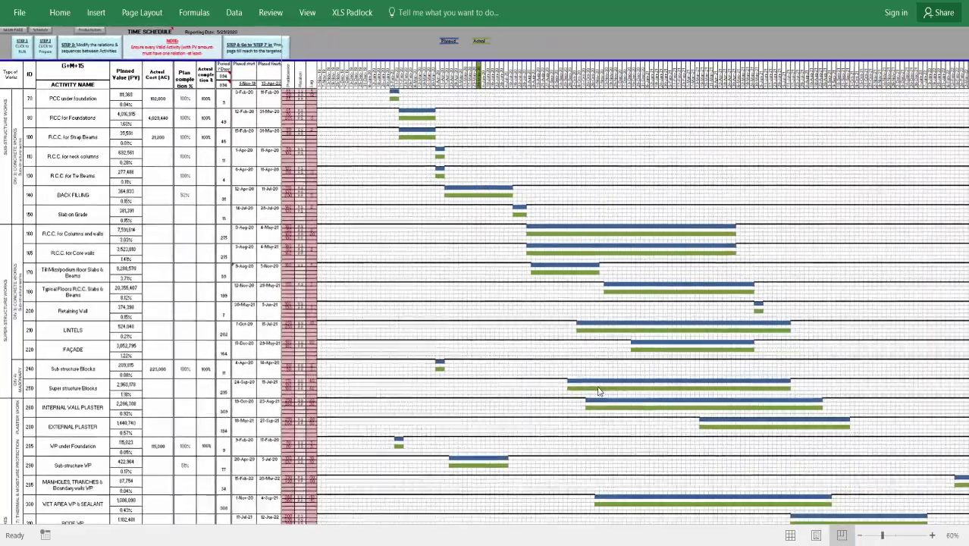
scroll(599, 387, down, 3)
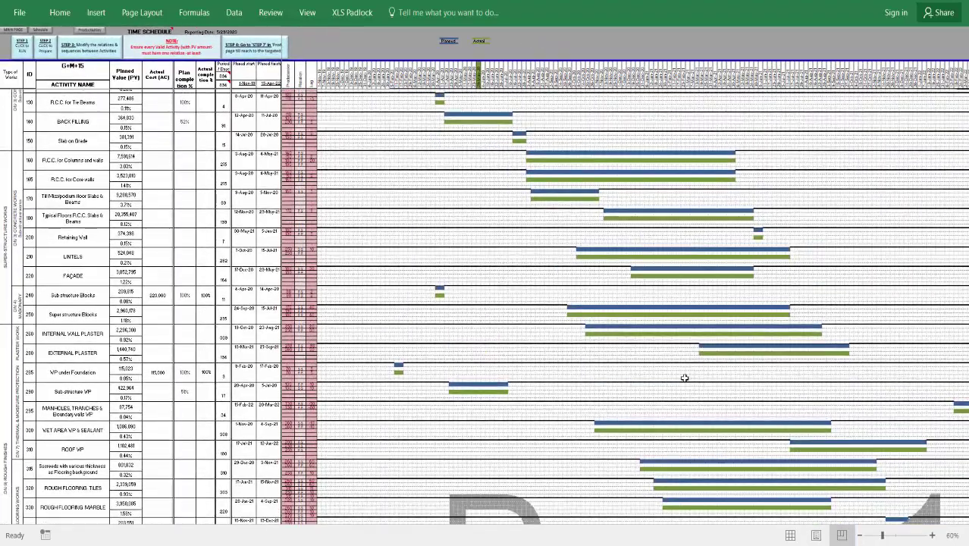
scroll(684, 378, down, 1)
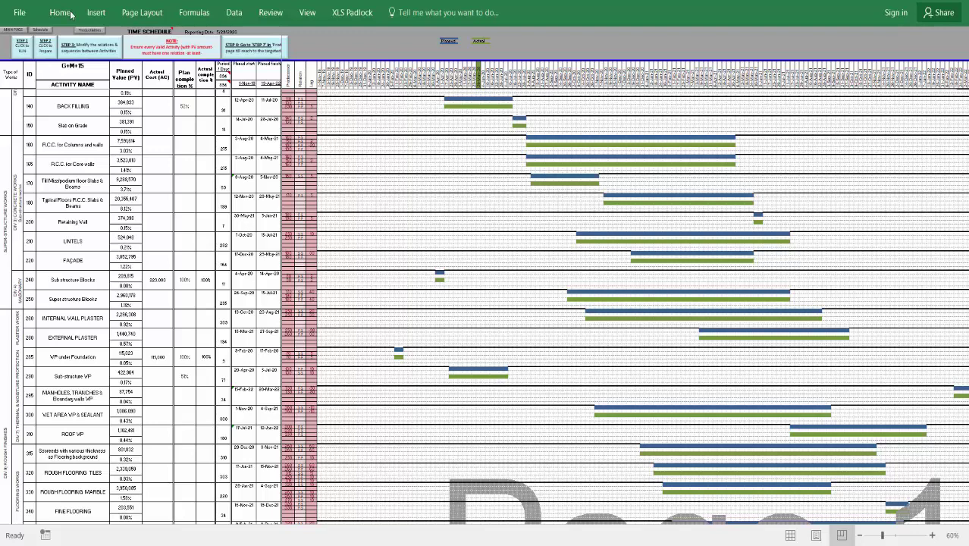
click(39, 29)
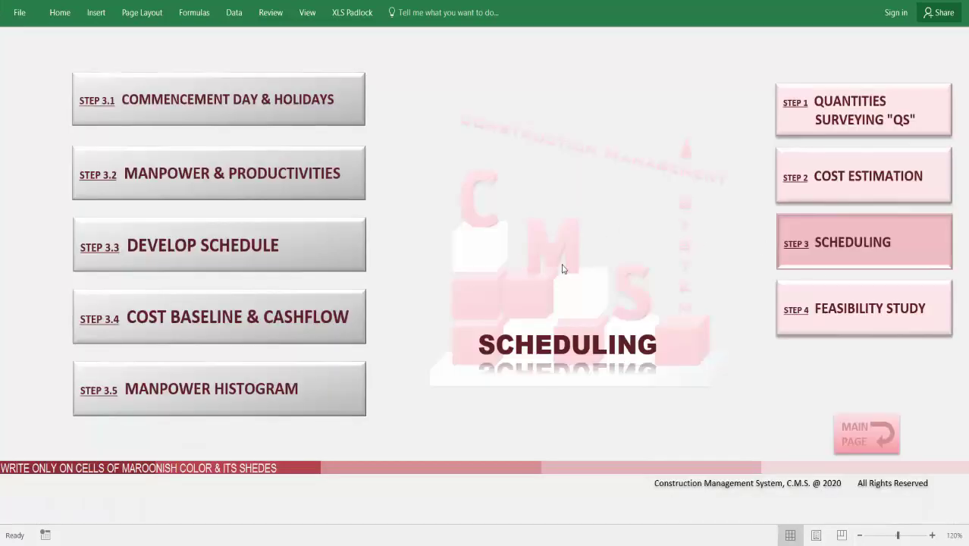
key(ctrl+Page_Down)
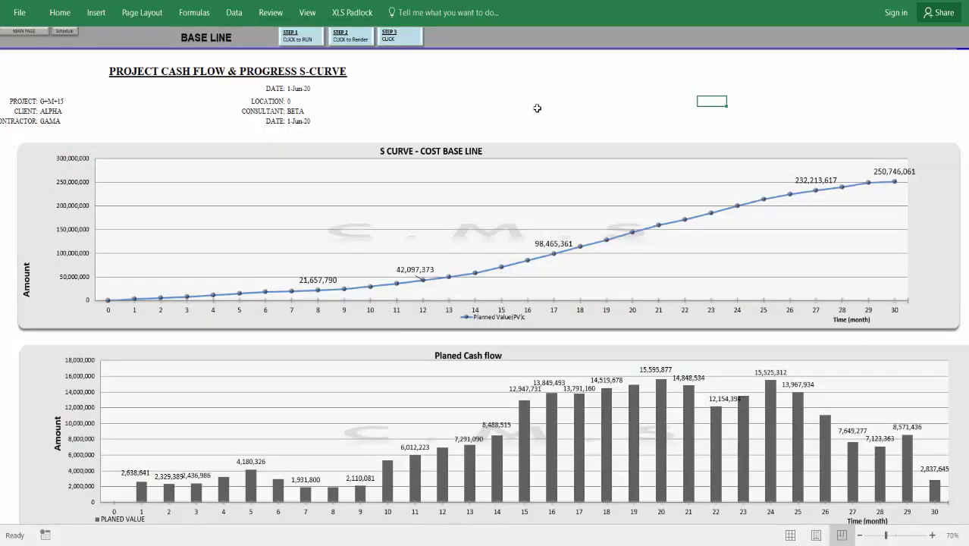
scroll(531, 112, down, 5)
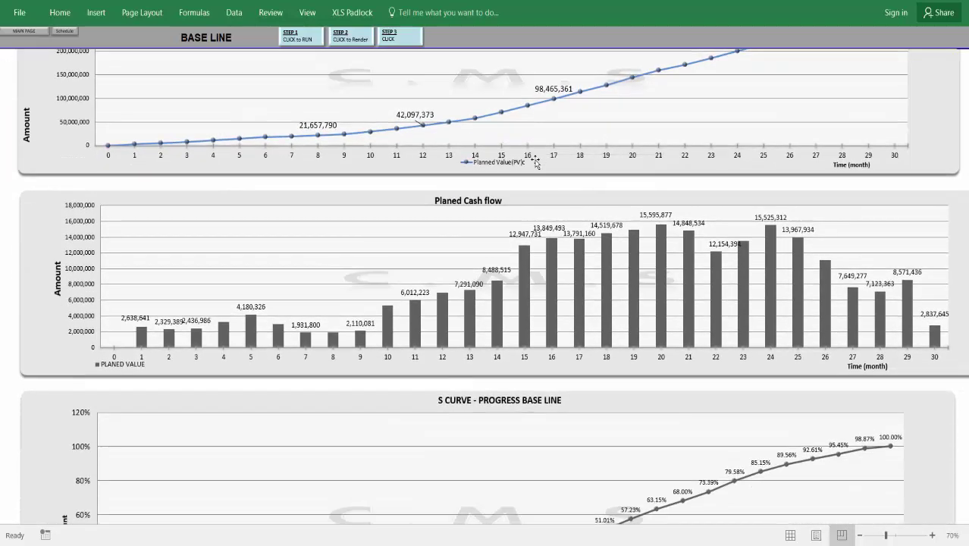
scroll(542, 246, down, 3)
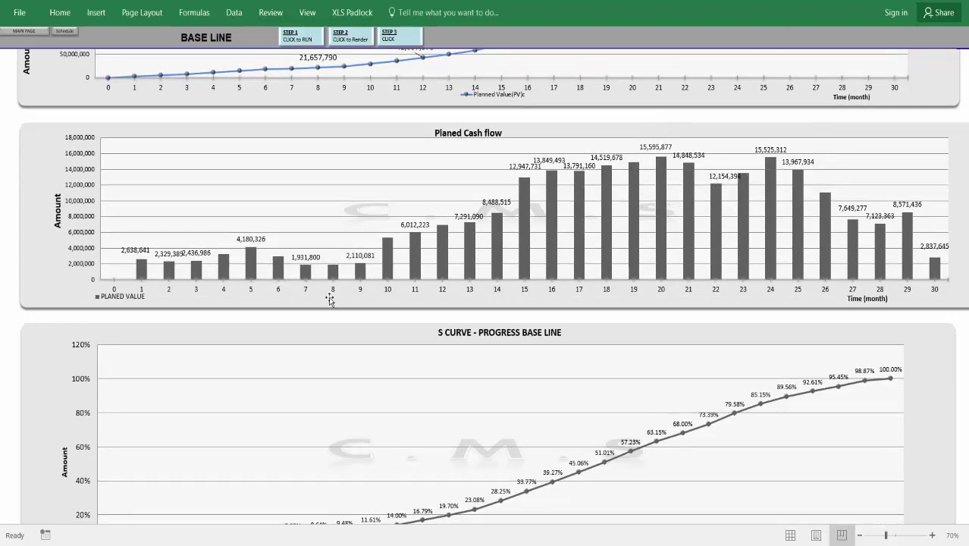
scroll(470, 314, down, 3)
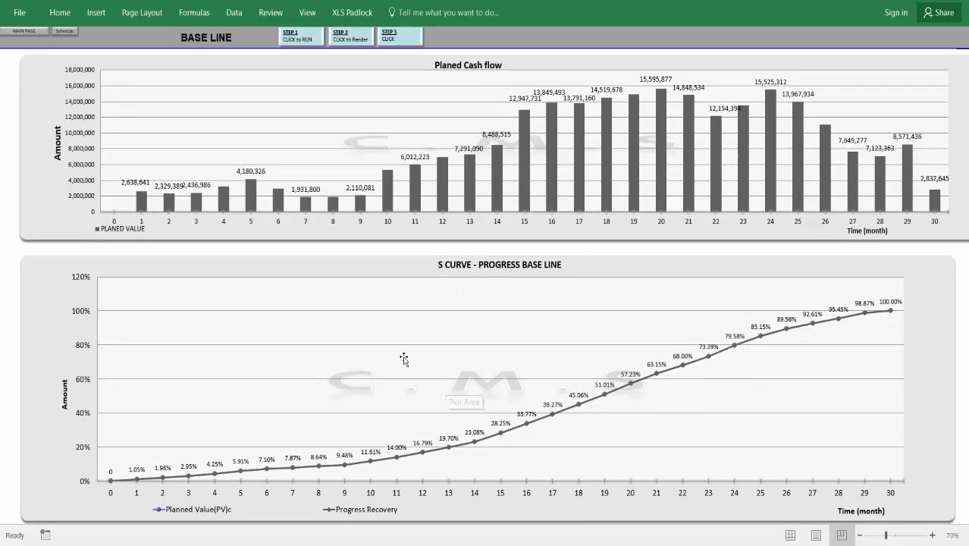
scroll(400, 357, up, 9)
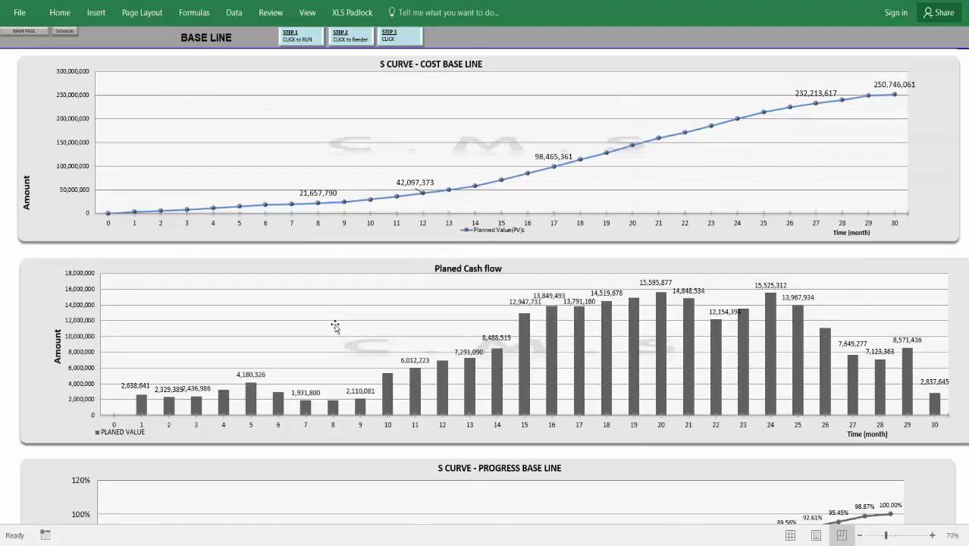
click(34, 37)
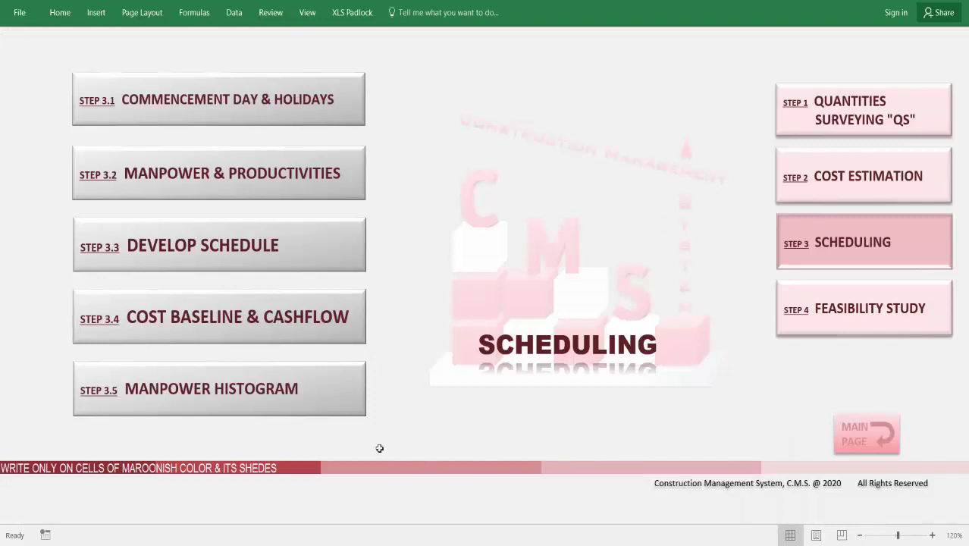
click(203, 407)
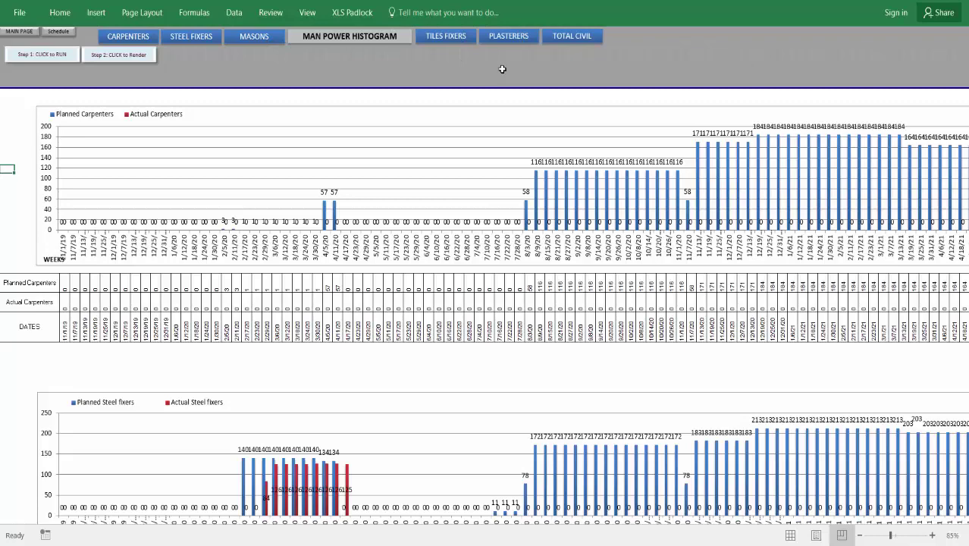
scroll(549, 190, down, 3)
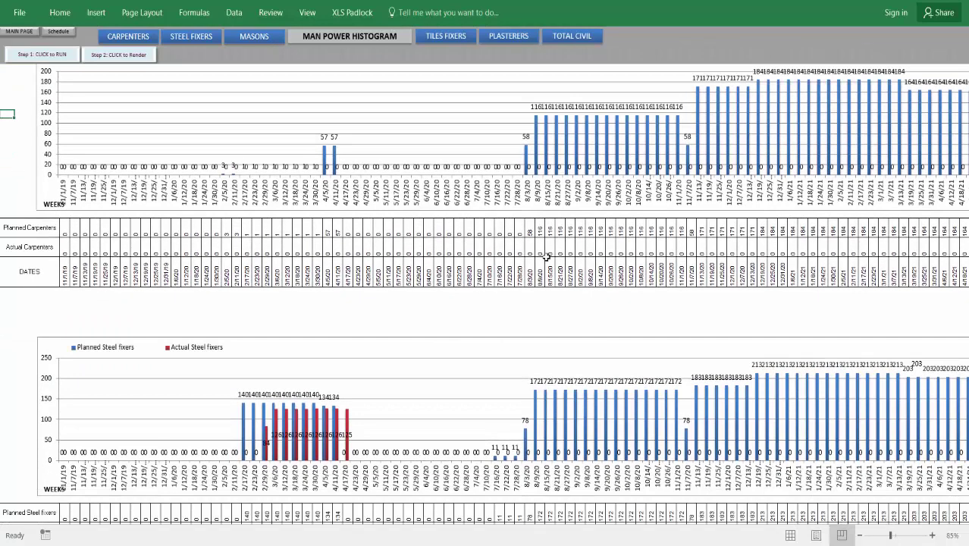
scroll(545, 257, up, 1)
scroll(568, 293, down, 6)
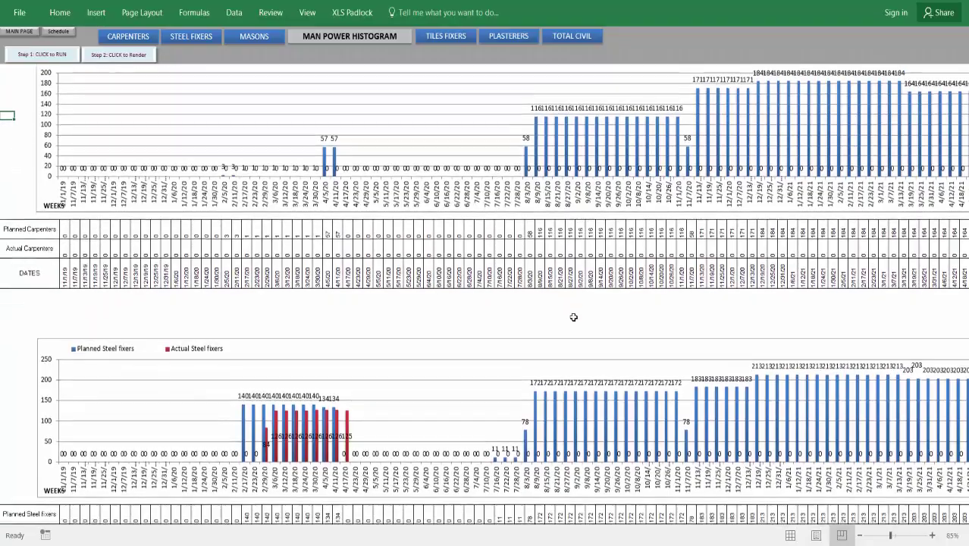
scroll(576, 333, down, 10)
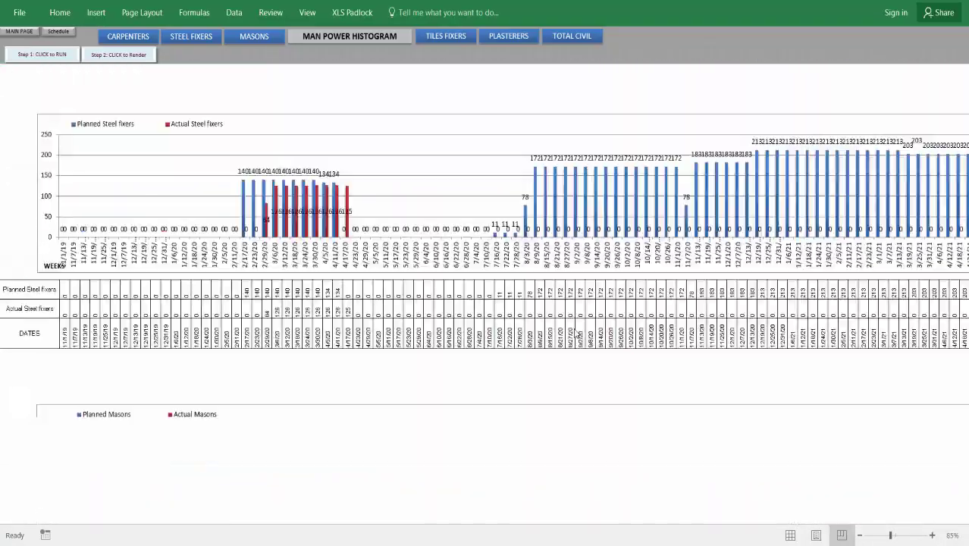
scroll(574, 345, down, 5)
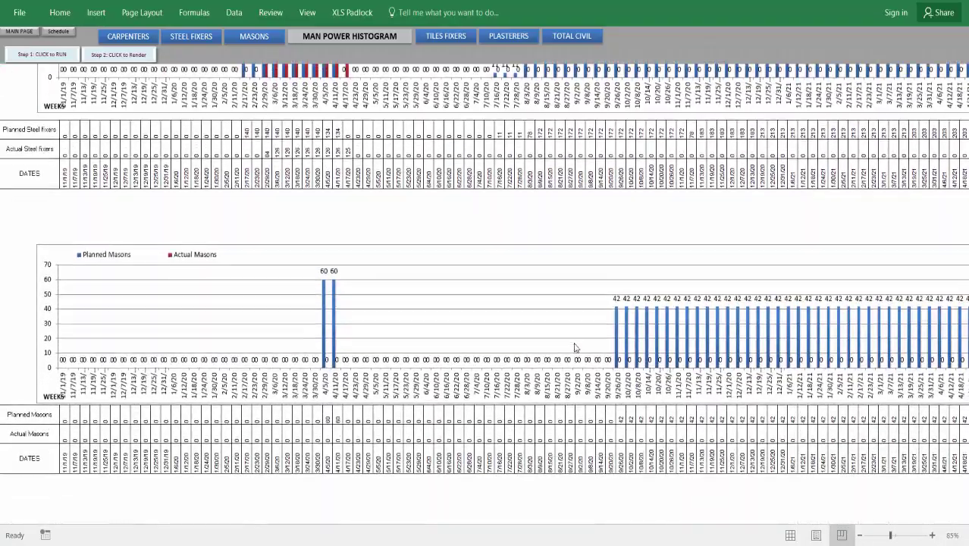
ctrl+scroll(492, 311, down, 2)
scroll(404, 282, down, 8)
scroll(406, 284, down, 8)
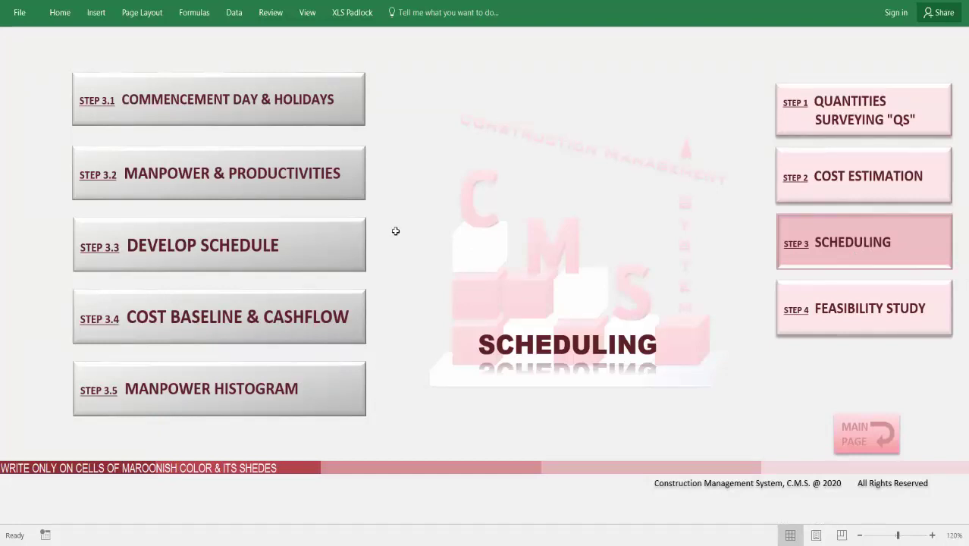
- Return to the CMS main page and scroll the Project Feasibility Study showing 444,360,000 AED revenue
click(860, 434)
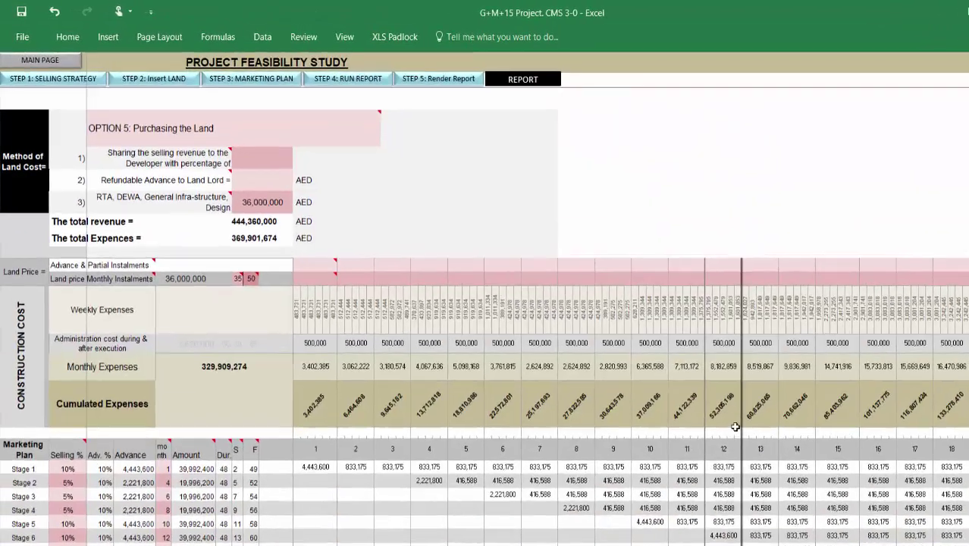
scroll(523, 426, down, 2)
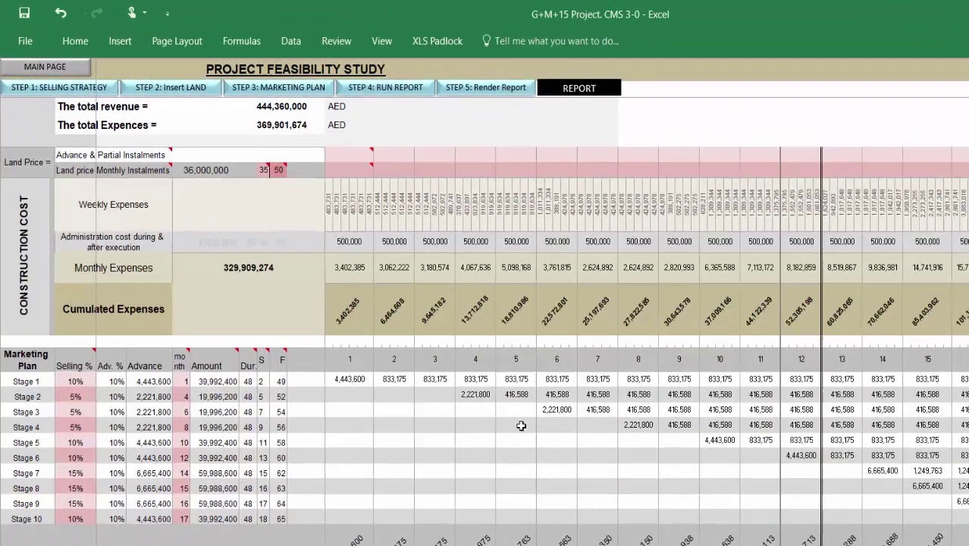
scroll(504, 425, up, 1)
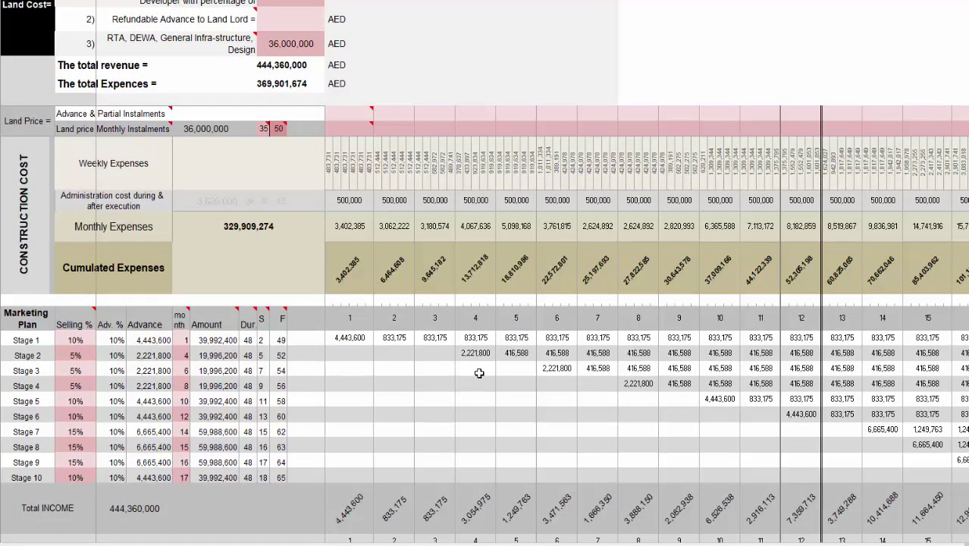
scroll(482, 374, down, 1)
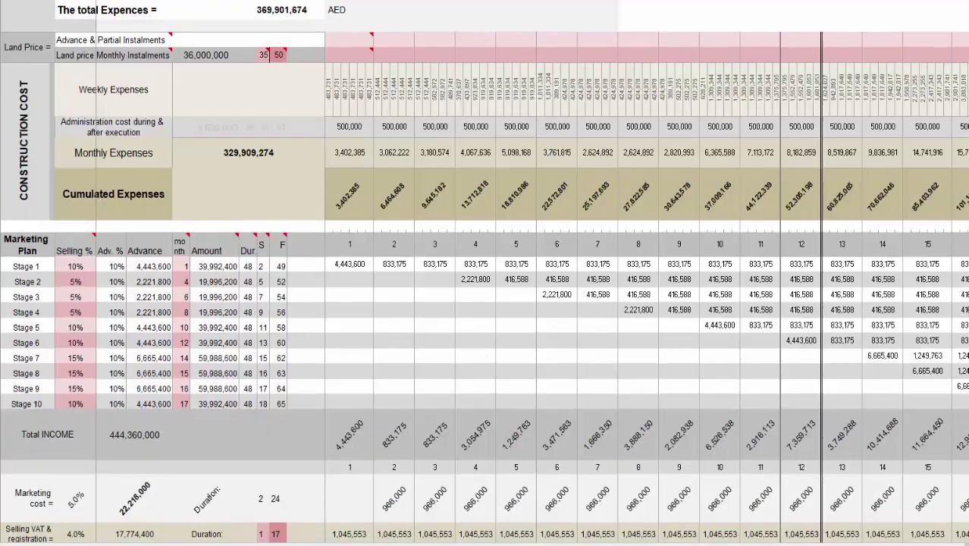
scroll(459, 319, down, 8)
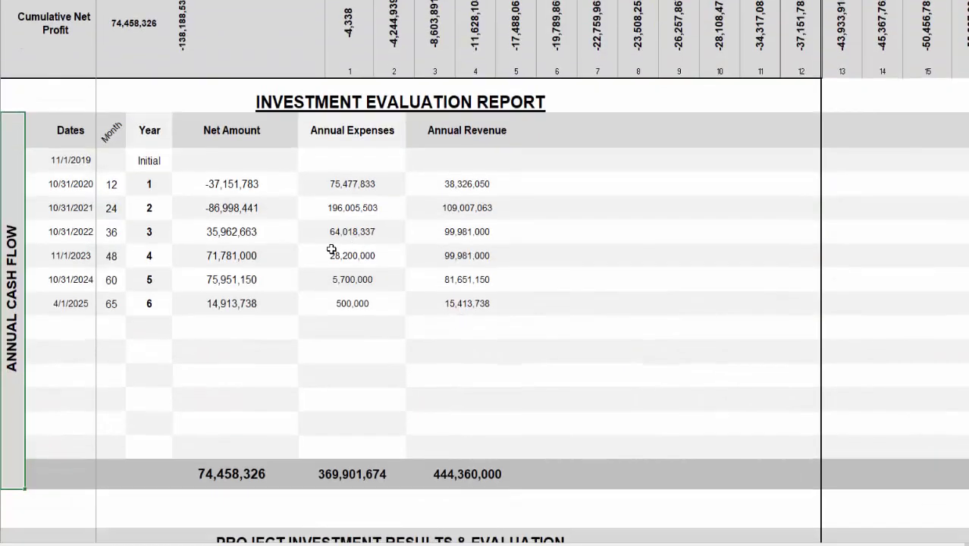
drag(427, 129, 428, 470)
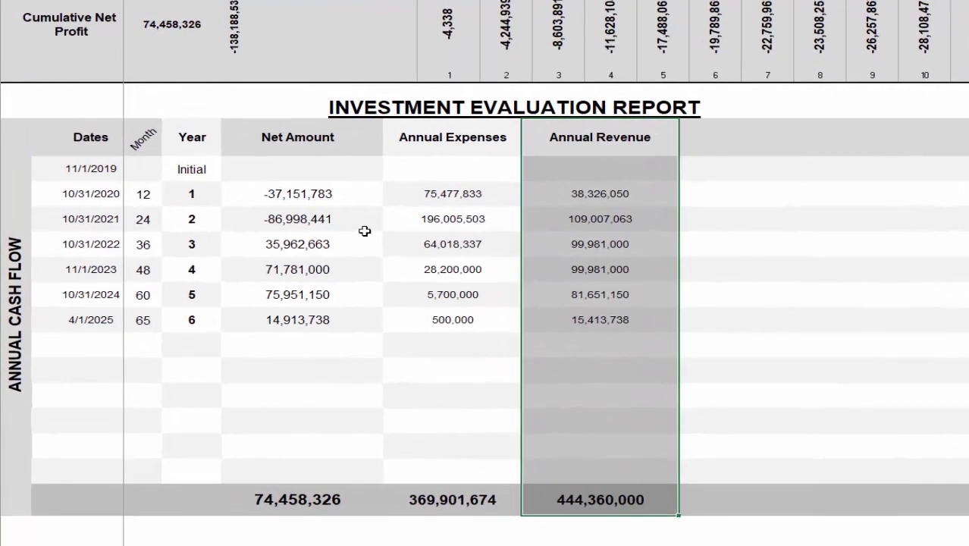
drag(398, 133, 433, 493)
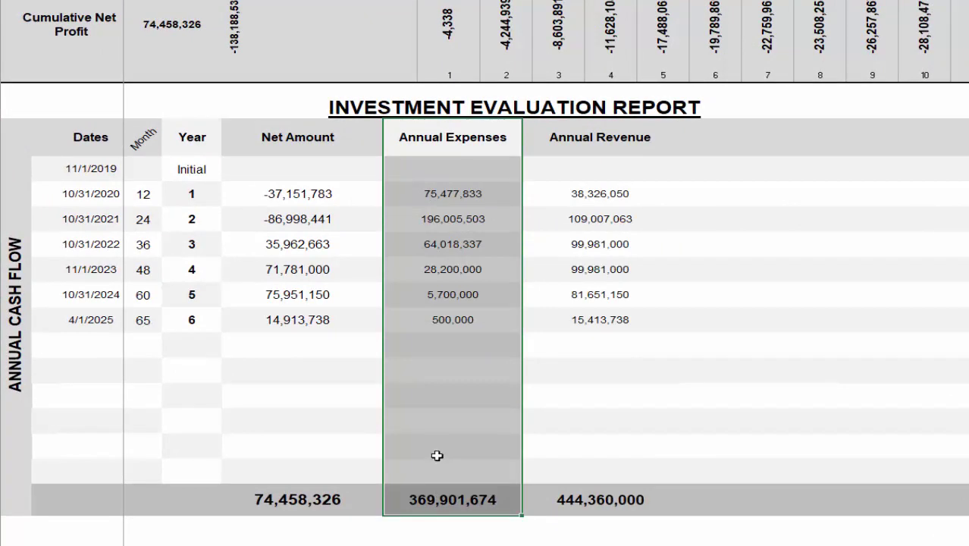
click(352, 502)
drag(314, 144, 326, 494)
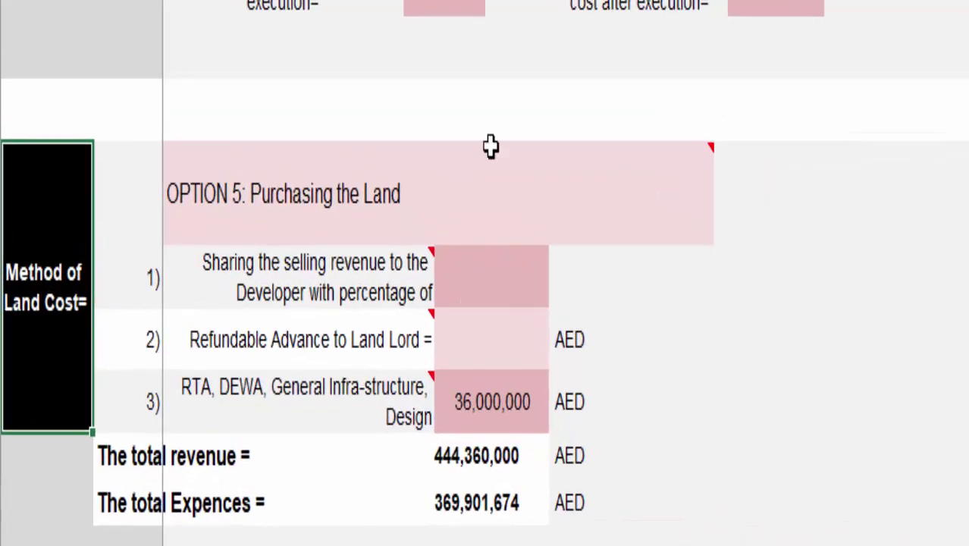
click(521, 196)
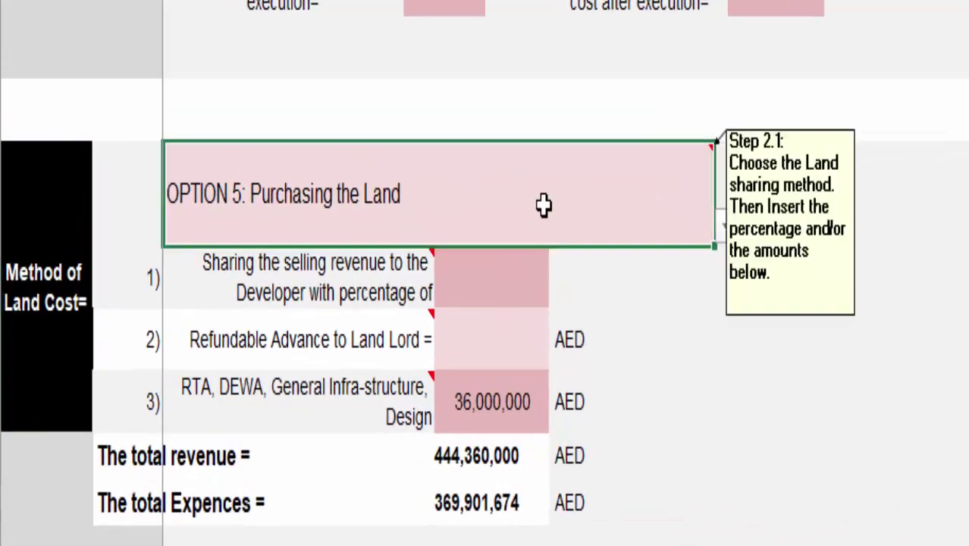
click(726, 226)
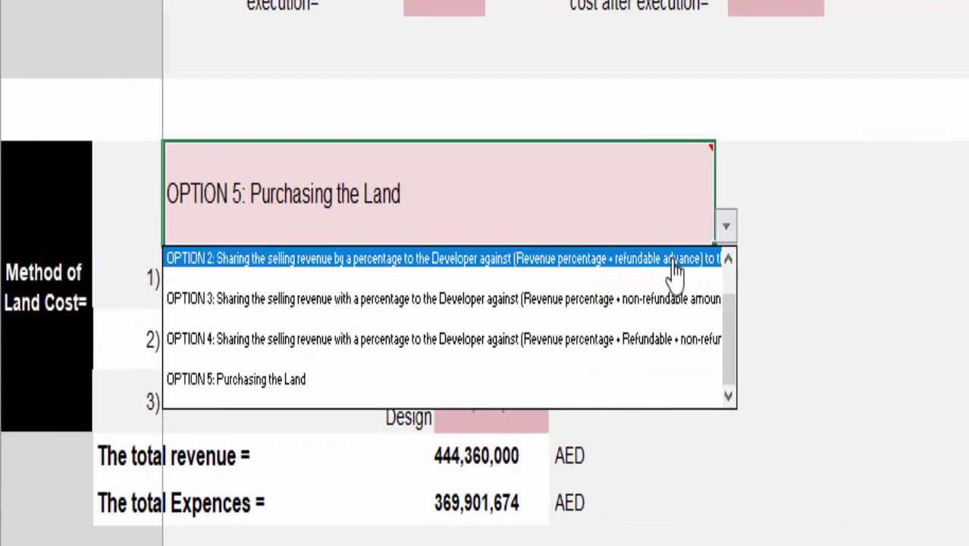
key(Escape)
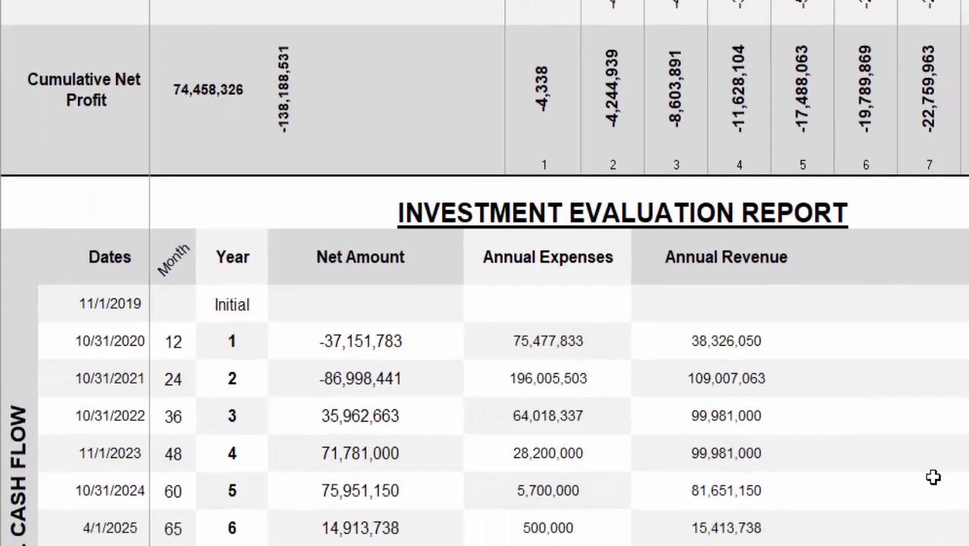
scroll(910, 334, down, 7)
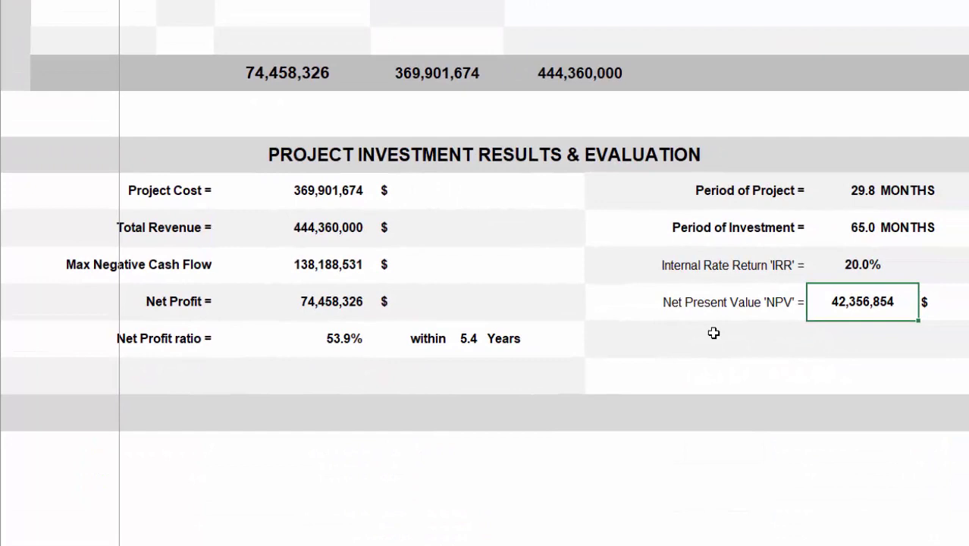
click(356, 300)
click(322, 261)
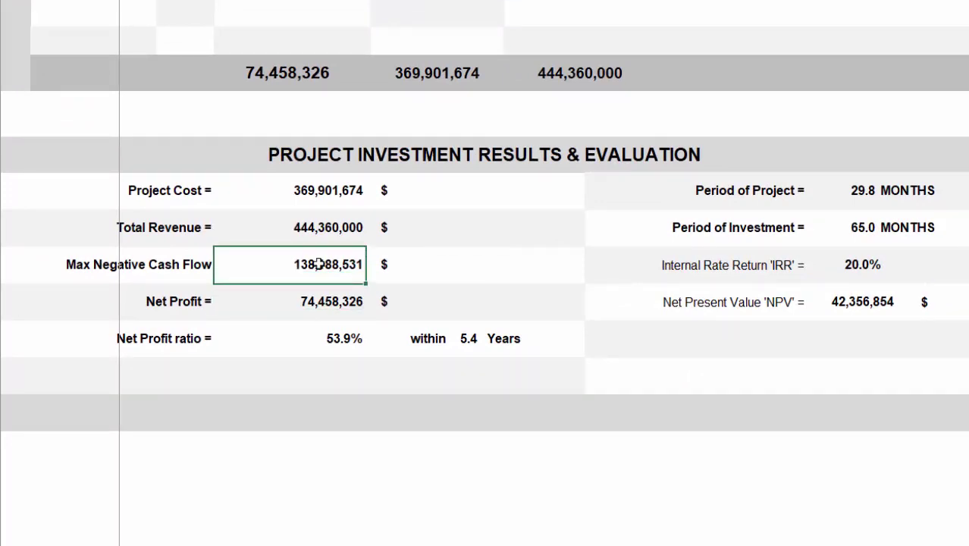
click(271, 304)
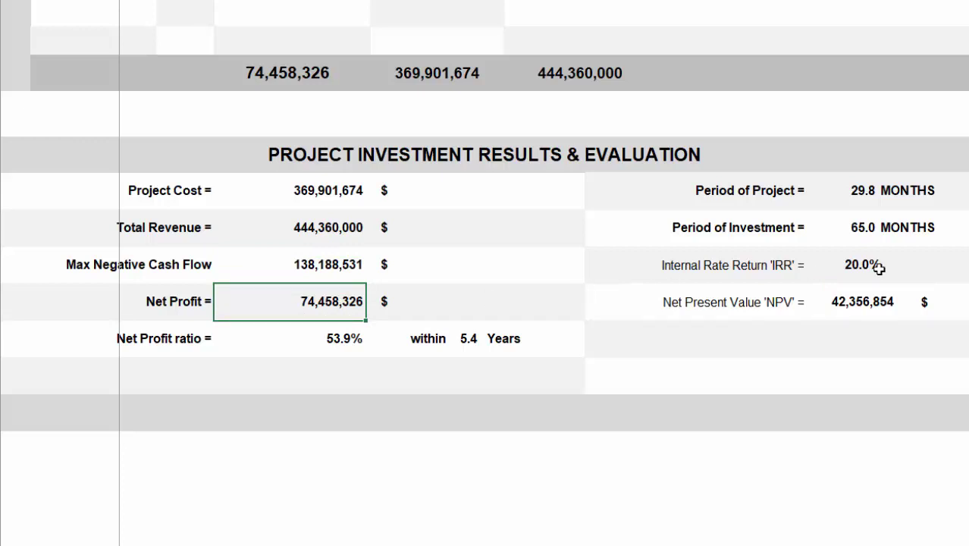
click(847, 262)
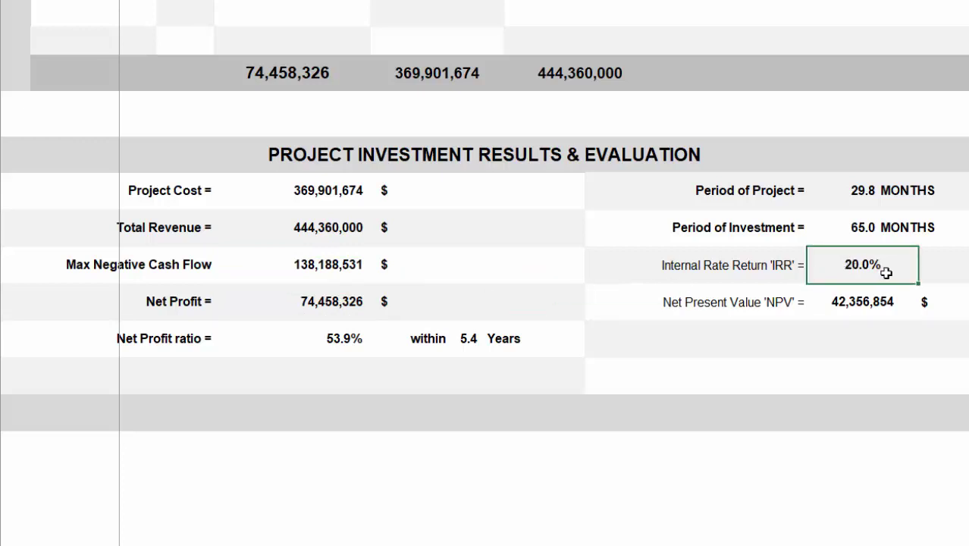
click(879, 307)
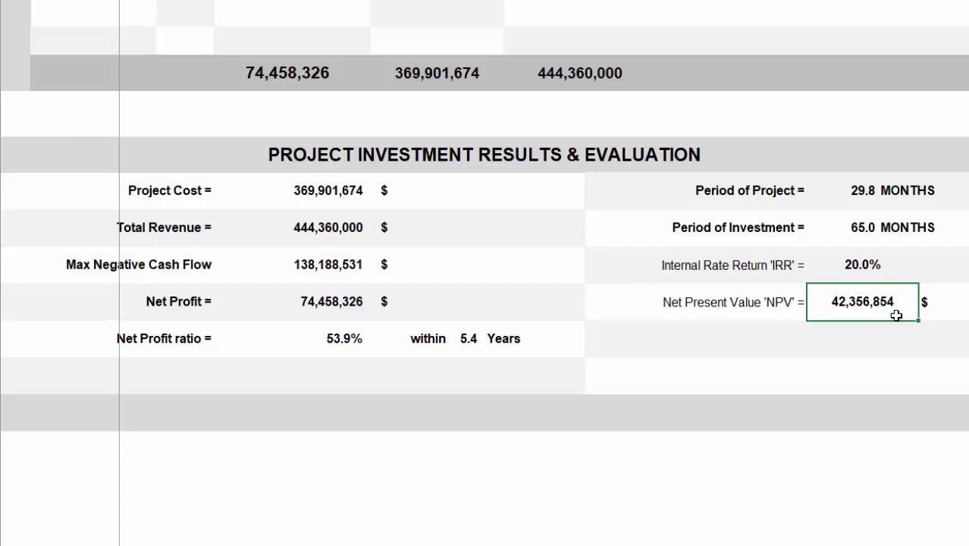
click(891, 340)
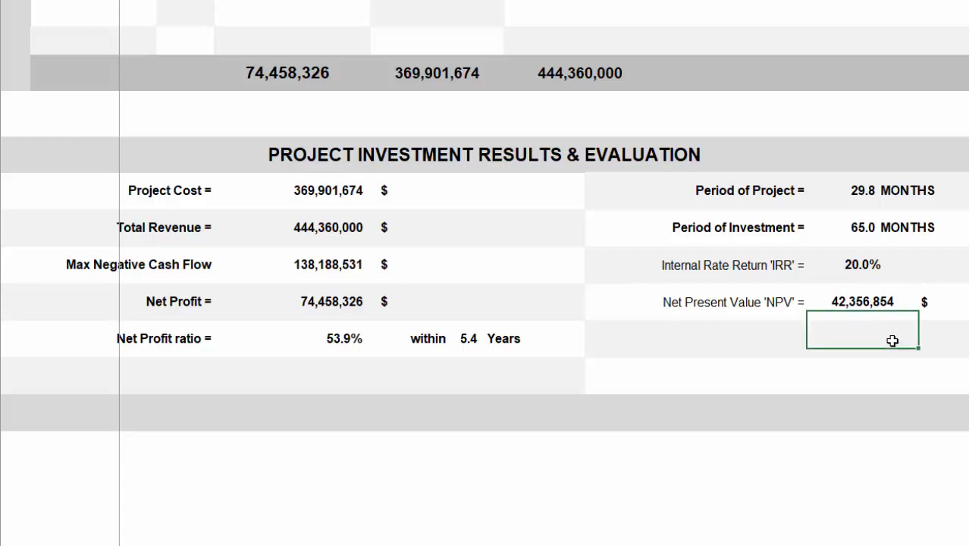
click(873, 307)
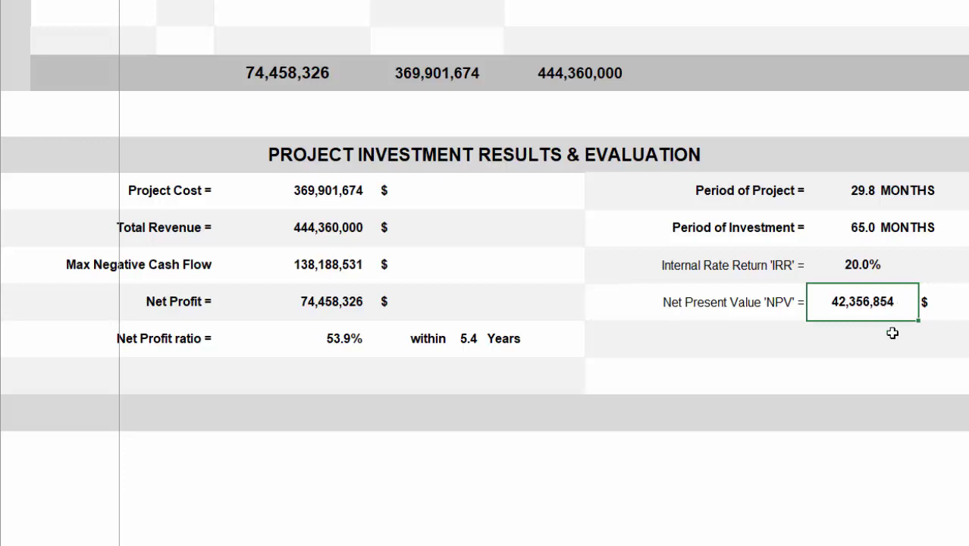
scroll(874, 335, down, 2)
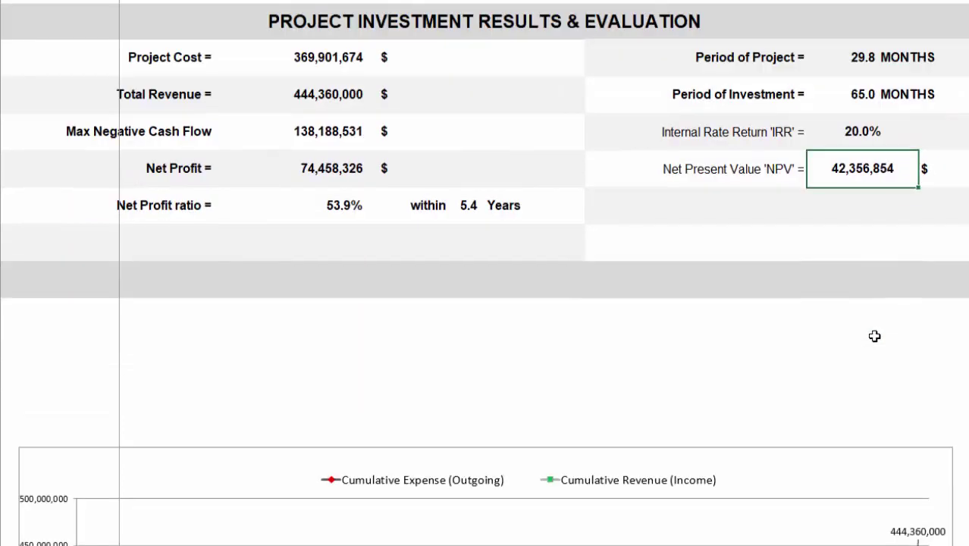
- Scroll through the cumulative and Net Cash Flow charts, bottoming at -138,188,531 and ending at 74,458,326
scroll(874, 335, down, 5)
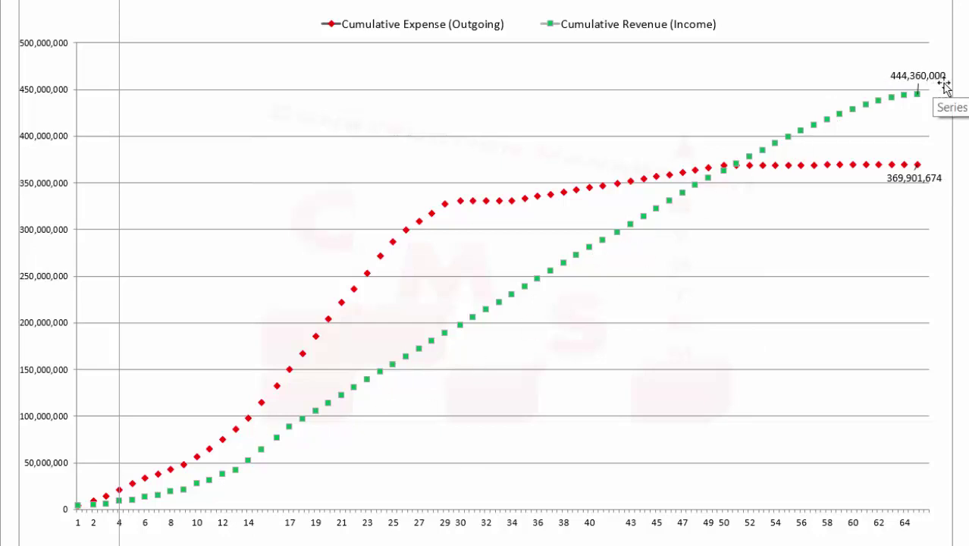
scroll(947, 220, down, 8)
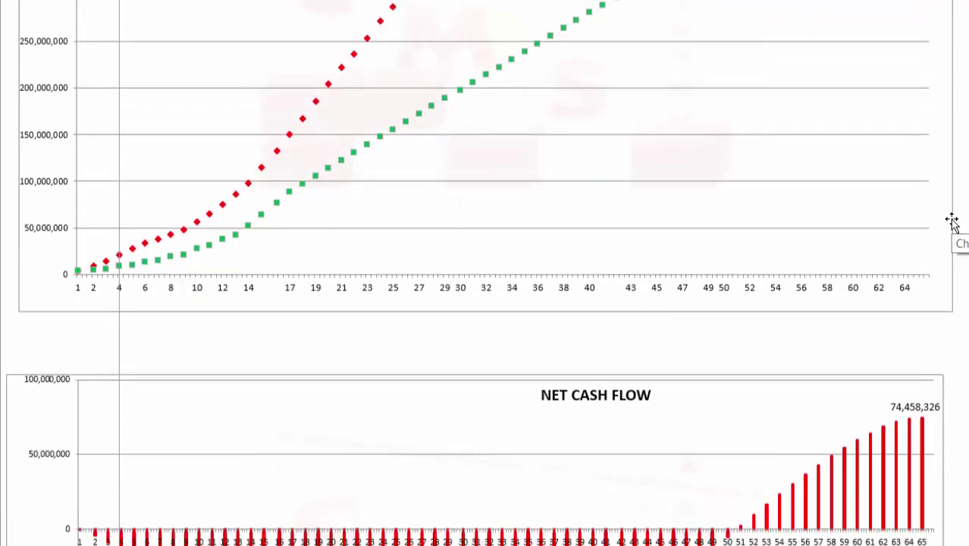
scroll(951, 222, down, 4)
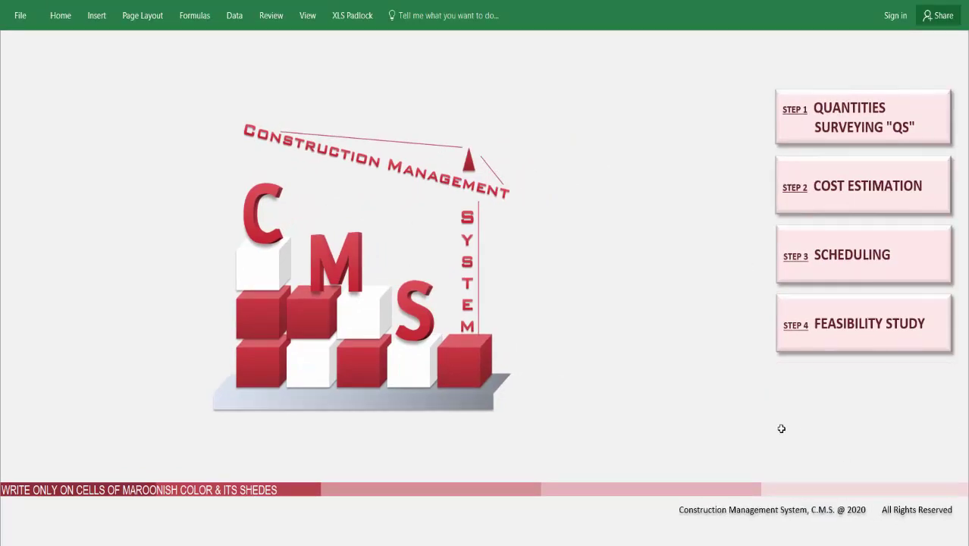
- Expand STEP 1 quantity surveying and STEP 2 cost estimation, view the BOQ, then STEP 3 scheduling
click(789, 130)
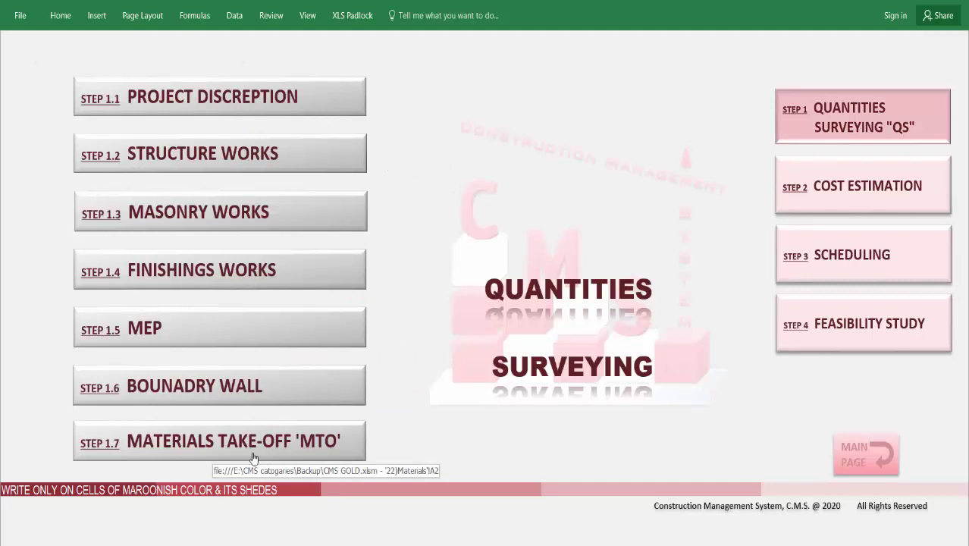
click(785, 184)
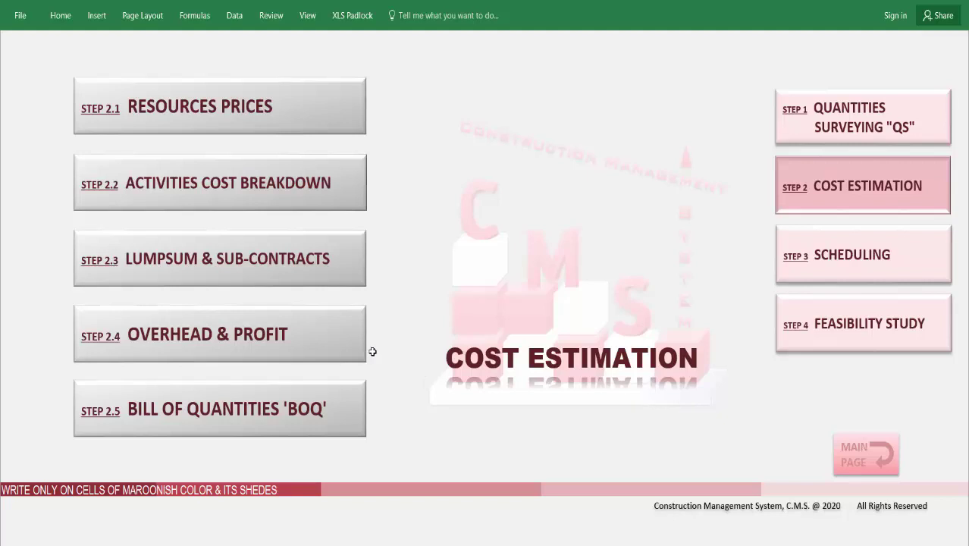
click(228, 425)
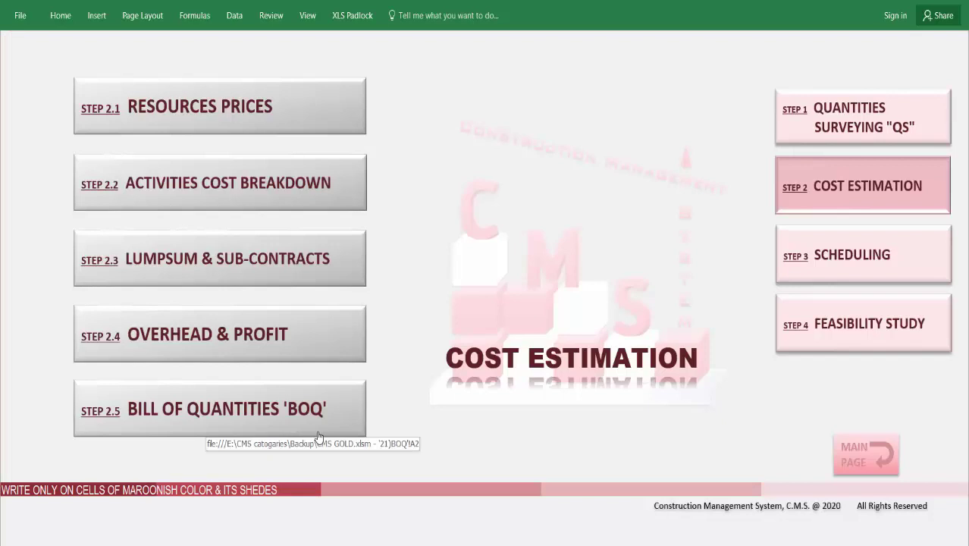
click(832, 274)
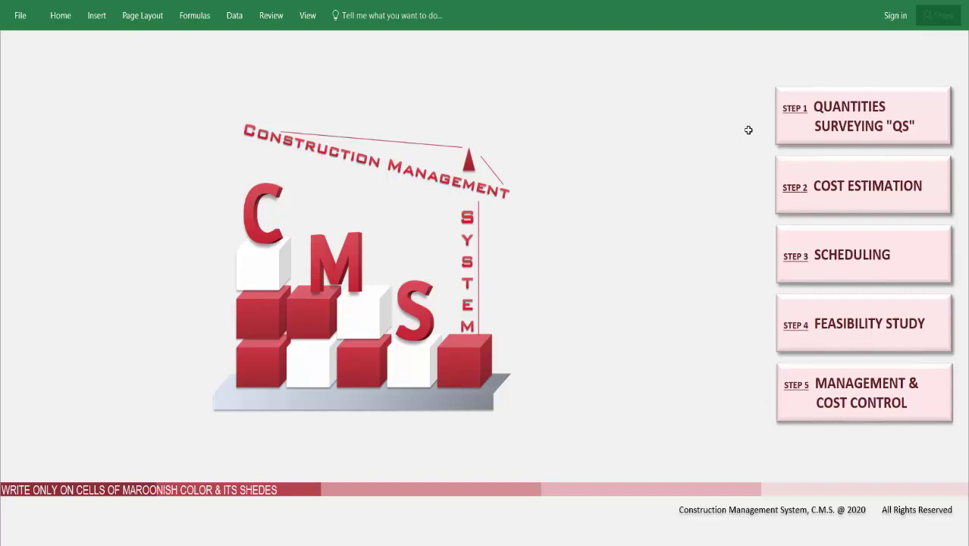
- Open STEP 5 Management & Cost Control and view the 5.4 Resources Cost Control page
click(788, 416)
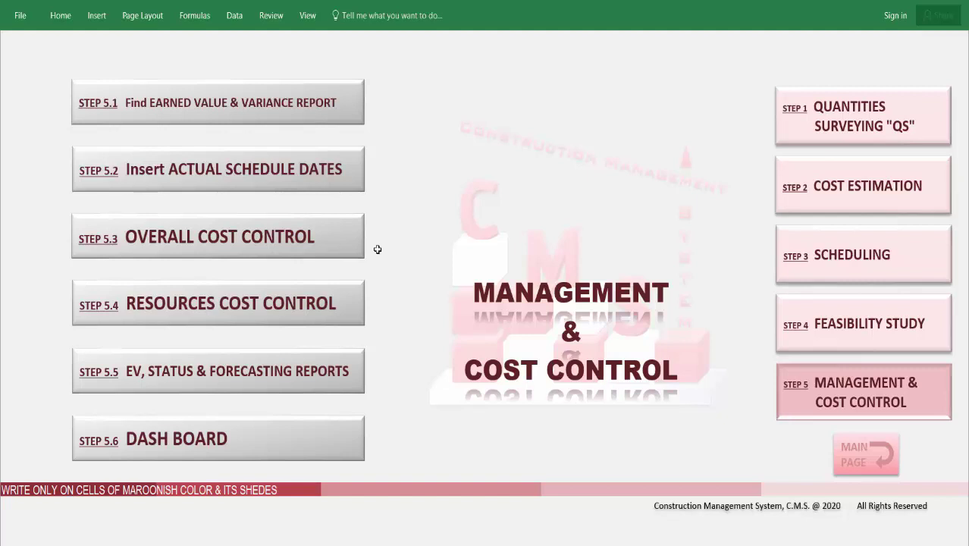
click(326, 287)
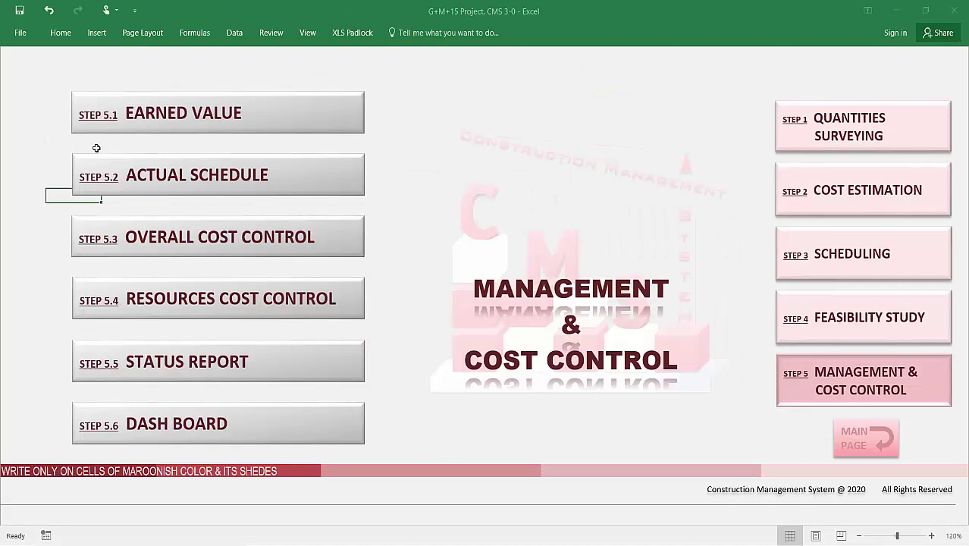
key(Up)
key(Up)
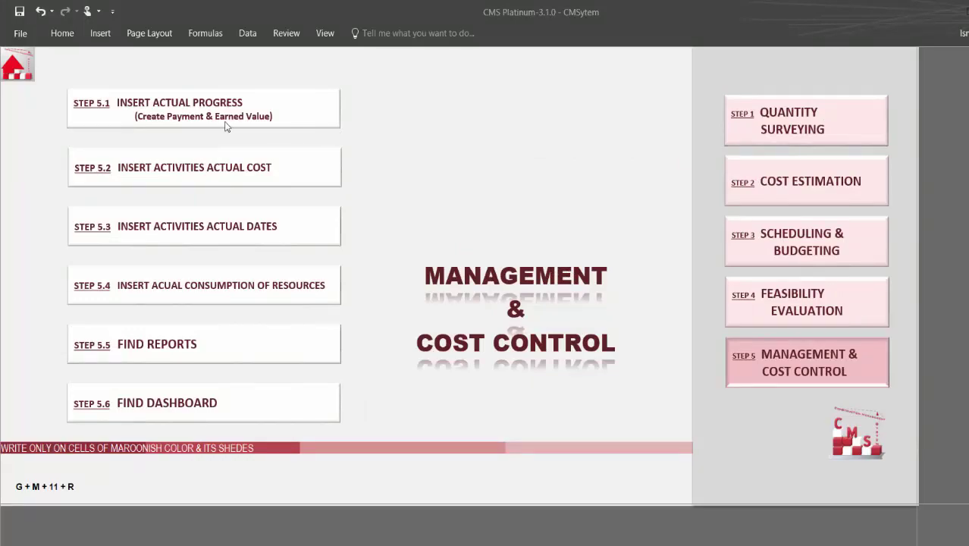
- View the 5.1 actual progress payment sheet, then scroll through the 5.2 activities actual cost sheet
click(195, 121)
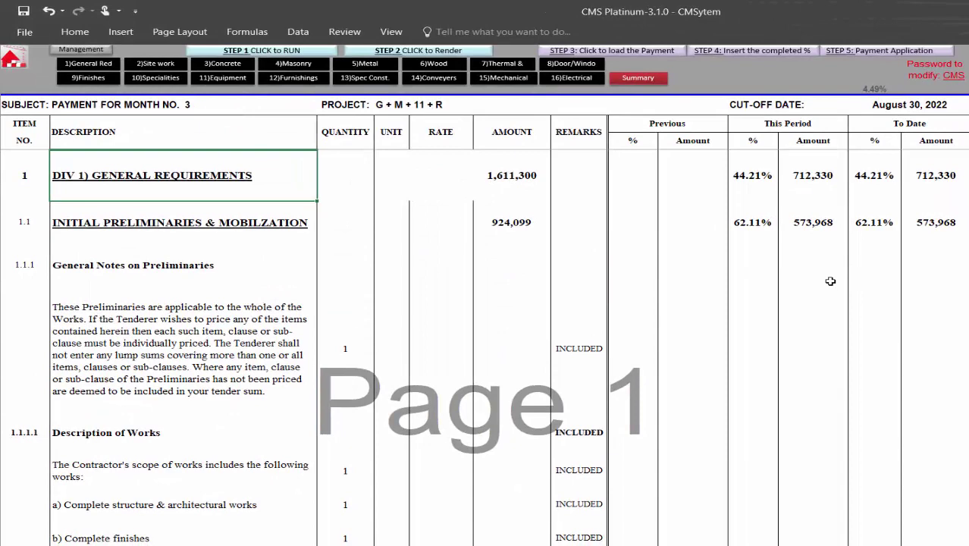
click(66, 48)
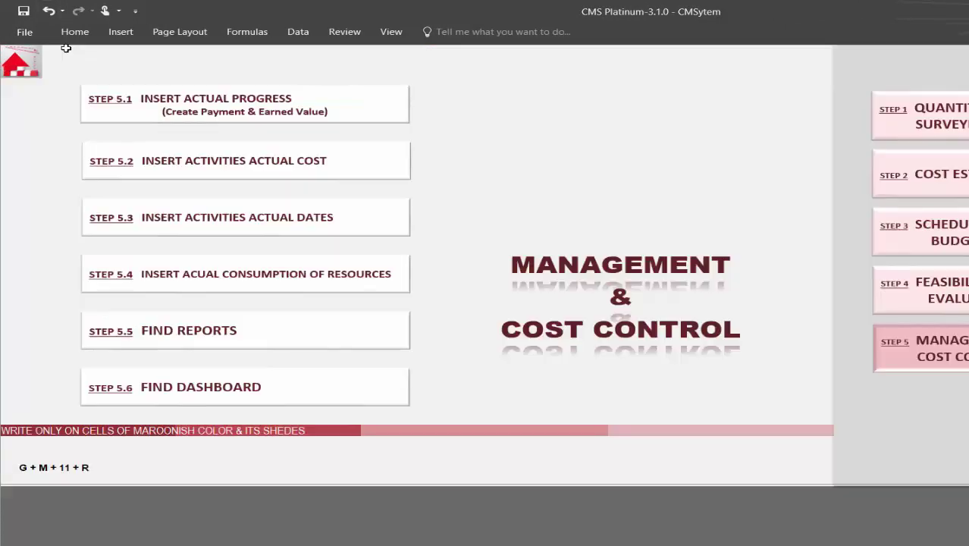
click(104, 175)
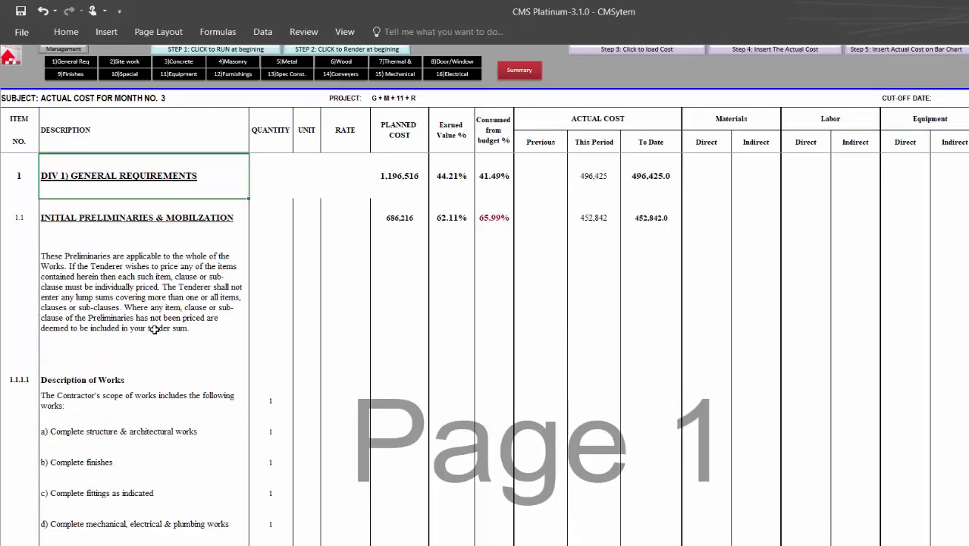
scroll(185, 338, down, 10)
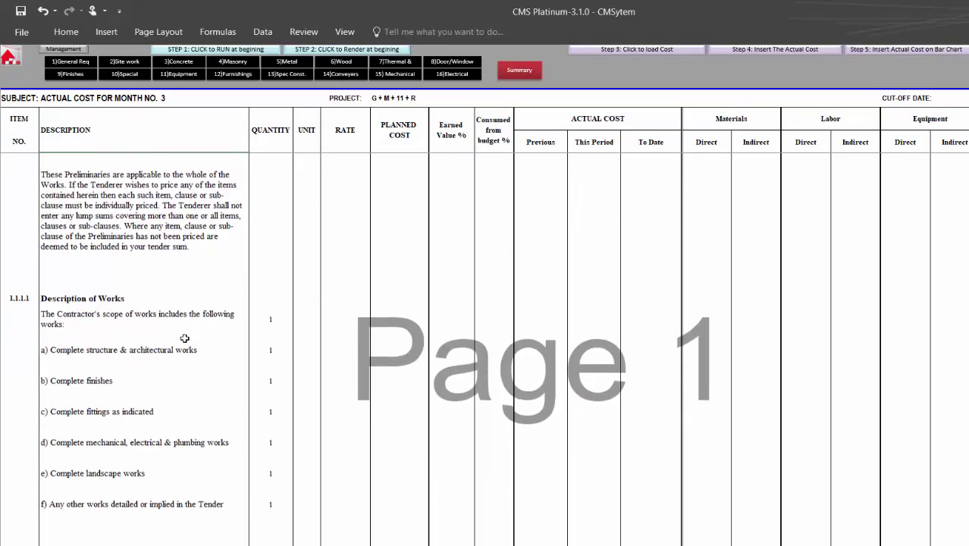
scroll(185, 338, down, 5)
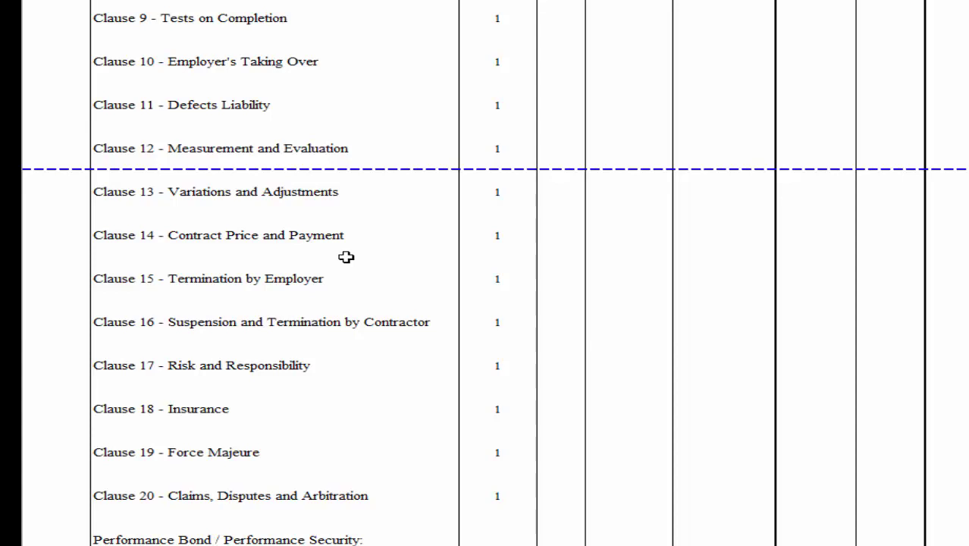
scroll(346, 257, down, 3)
scroll(346, 257, down, 2)
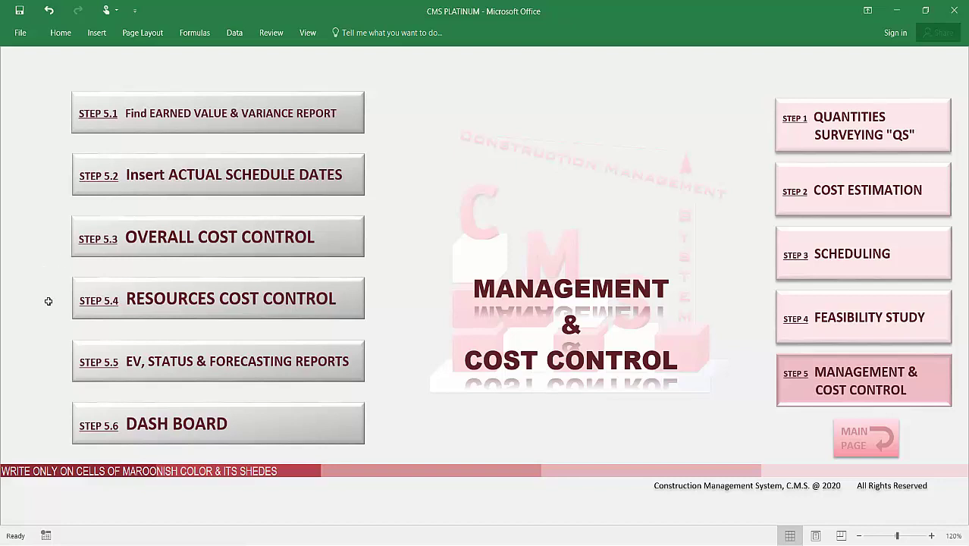
- Review Resources Cost Control (EAC 40,299, ETC 36,359), then open the 5.5 EV, Status & Forecasting reports
click(85, 304)
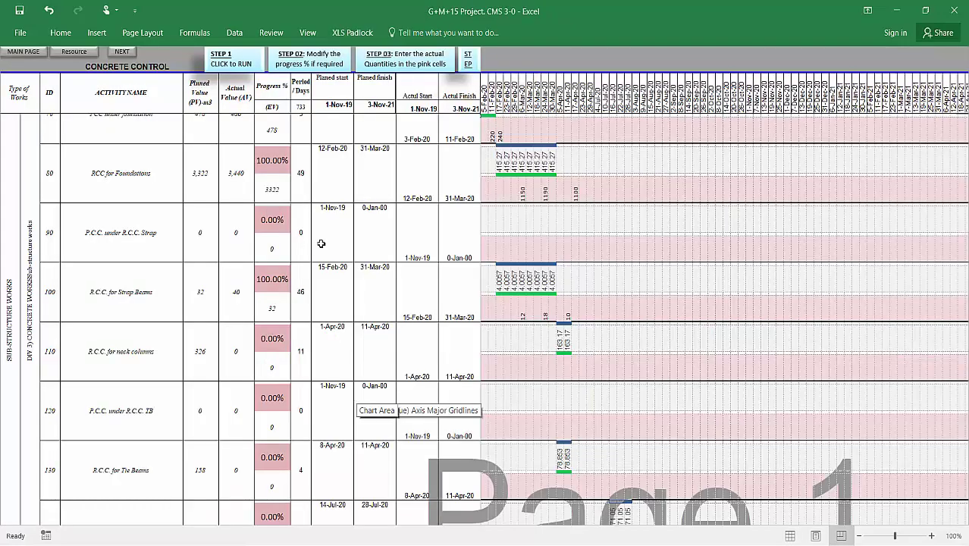
scroll(303, 194, down, 10)
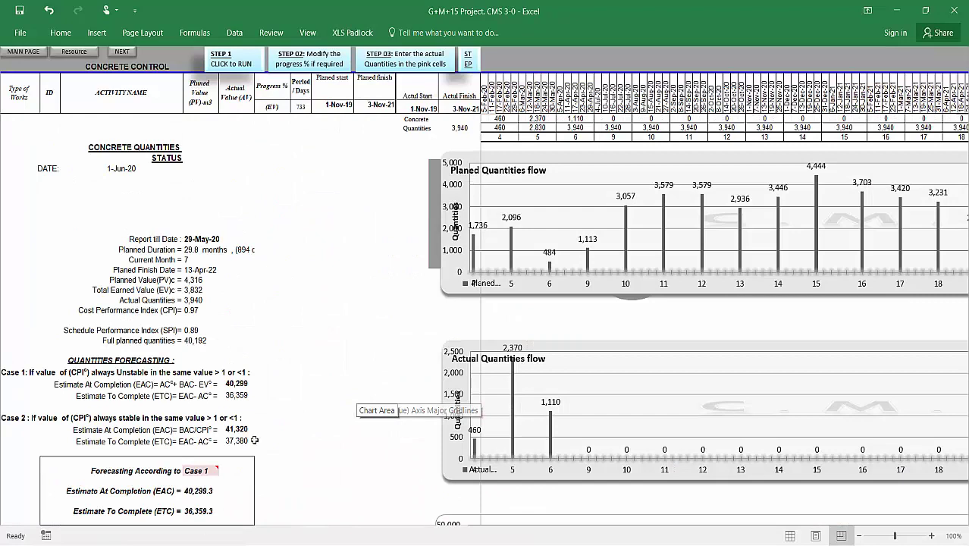
scroll(263, 344, down, 1)
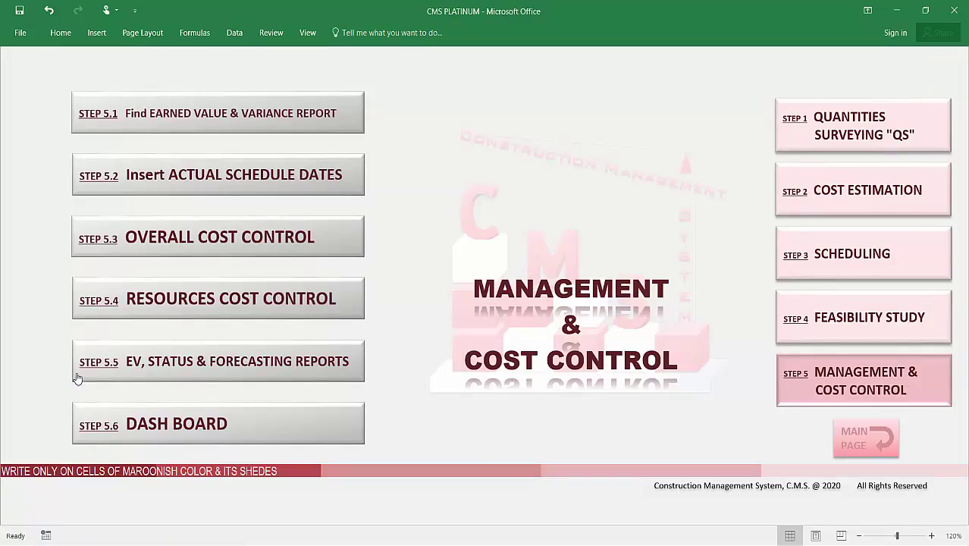
click(160, 377)
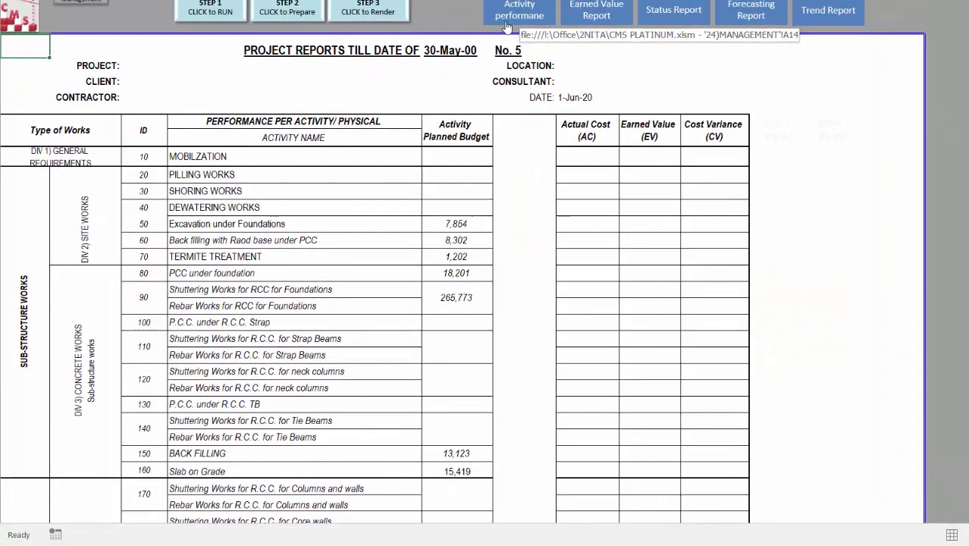